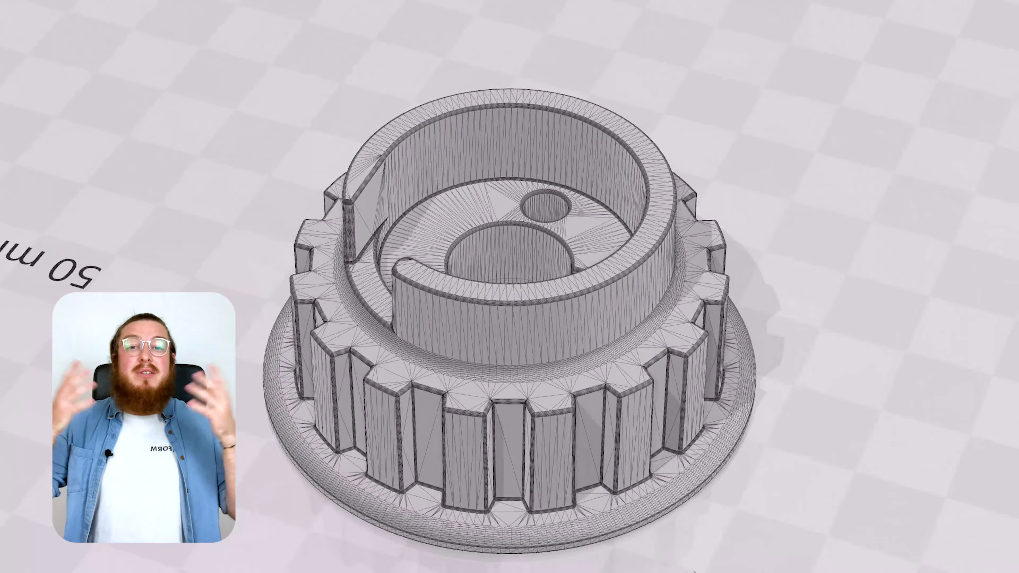
left_click_drag(694, 571, 589, 516)
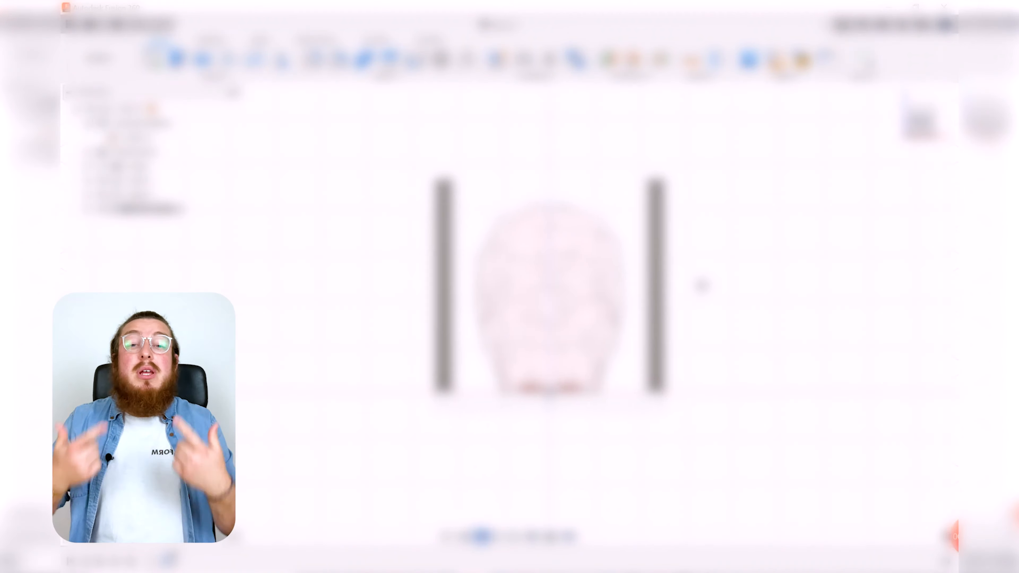
middle_click_drag(701, 285, 766, 341, "shift")
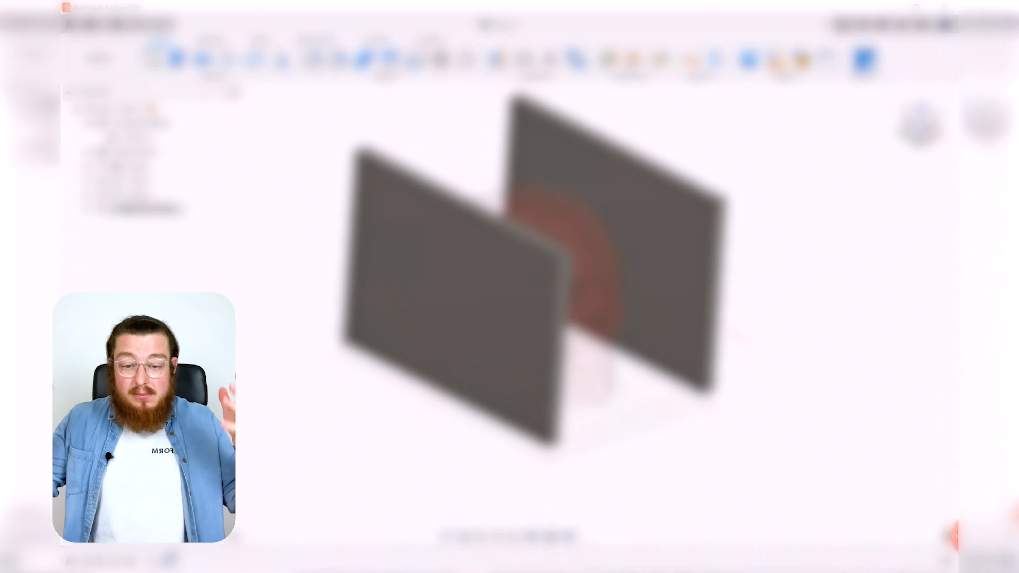
key("a")
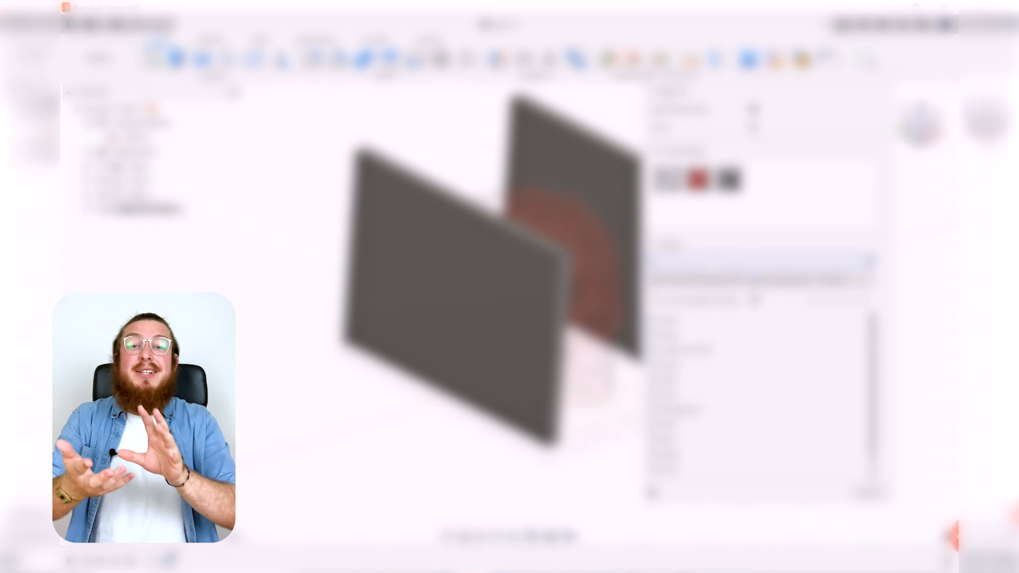
left_click_drag(707, 357, 509, 277)
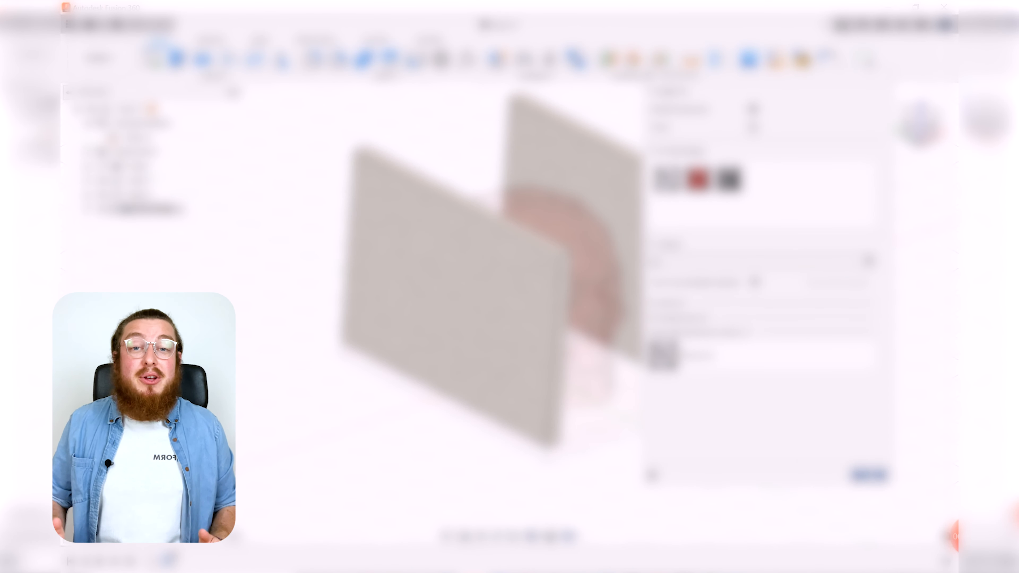
left_click(868, 475)
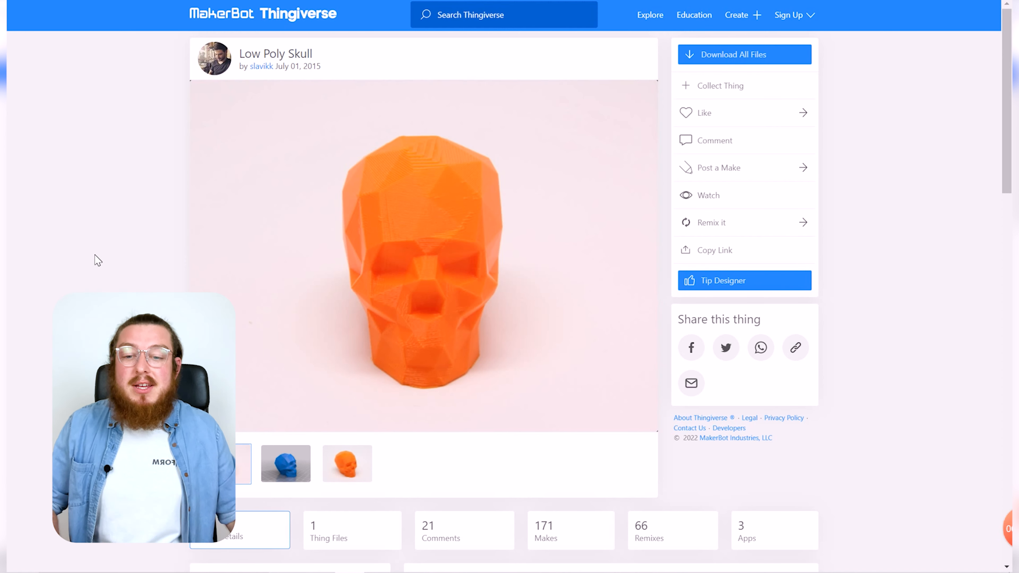
Step: View the Low Poly Skull model in the 3D preview on its Thingiverse page
left_click(289, 449)
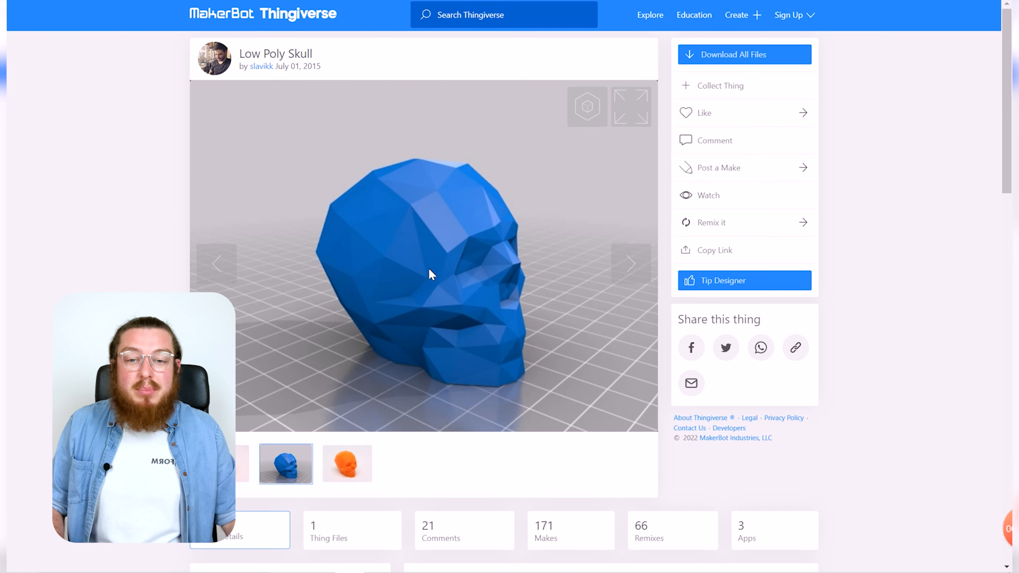
left_click(580, 123)
left_click_drag(546, 157, 394, 148)
scroll(415, 184, "down", 1)
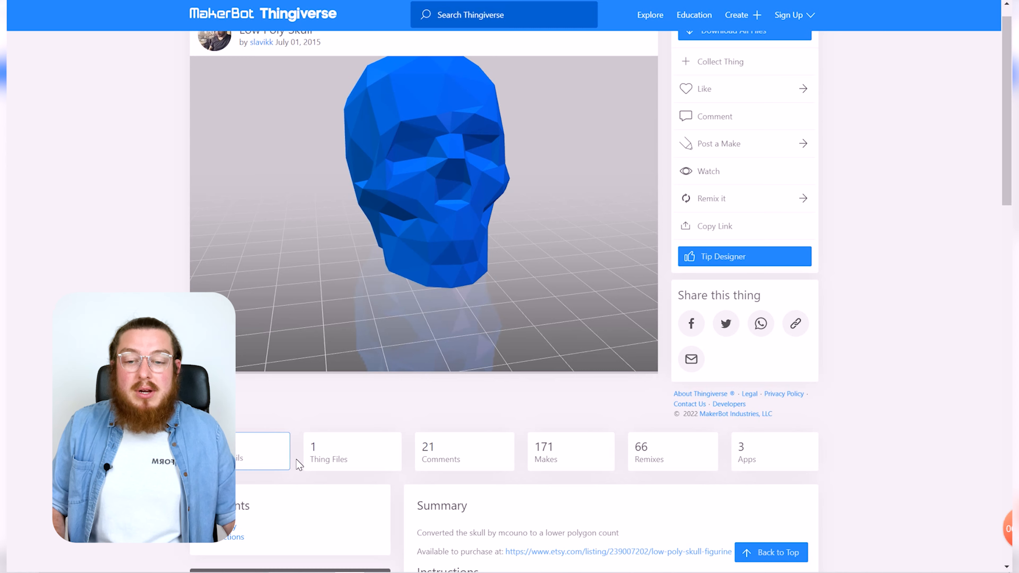
Step: Open the Thing Files list and inspect the skull's STL file name
left_click(333, 455)
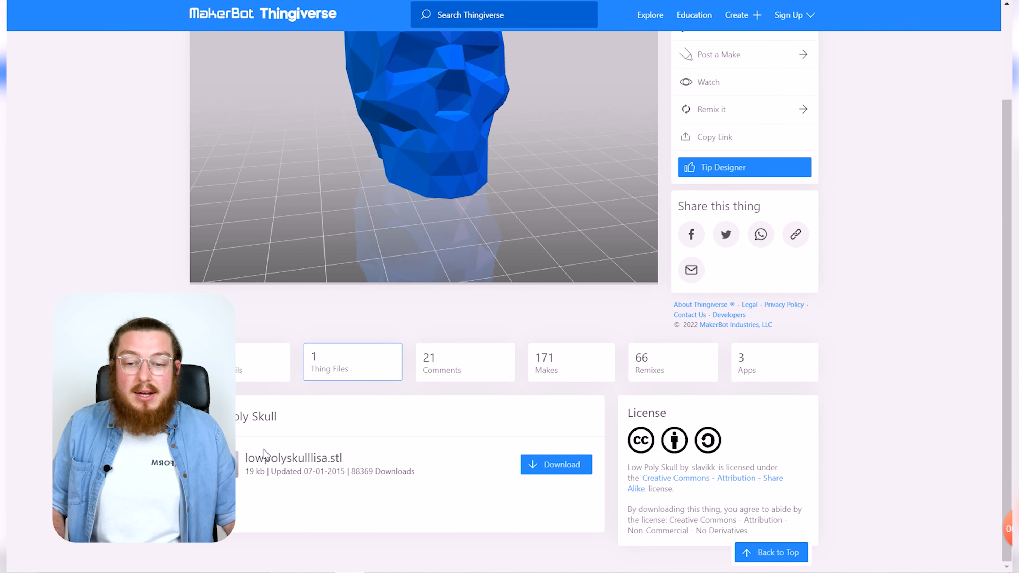
left_click_drag(352, 462, 336, 458)
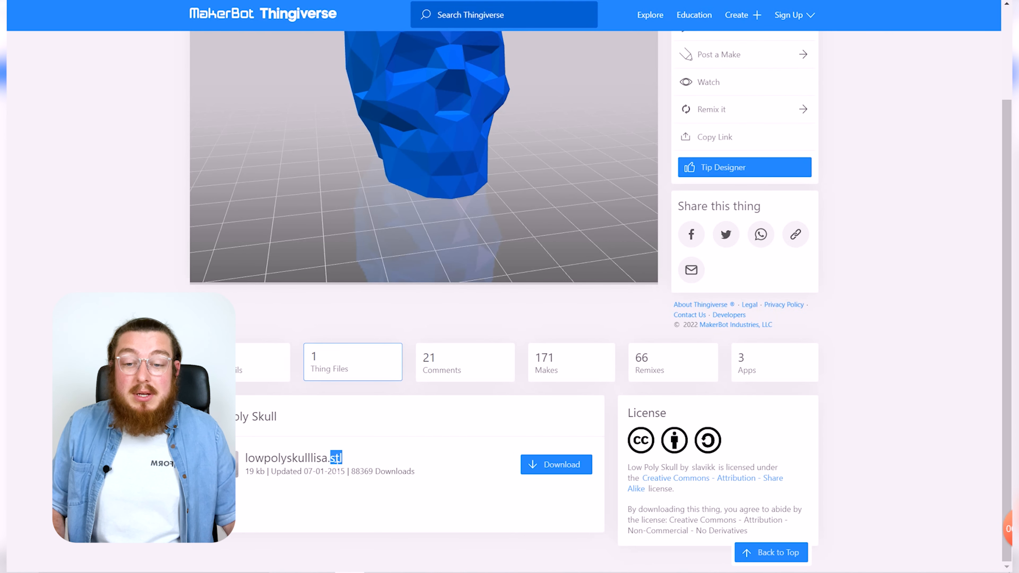
left_click(389, 424)
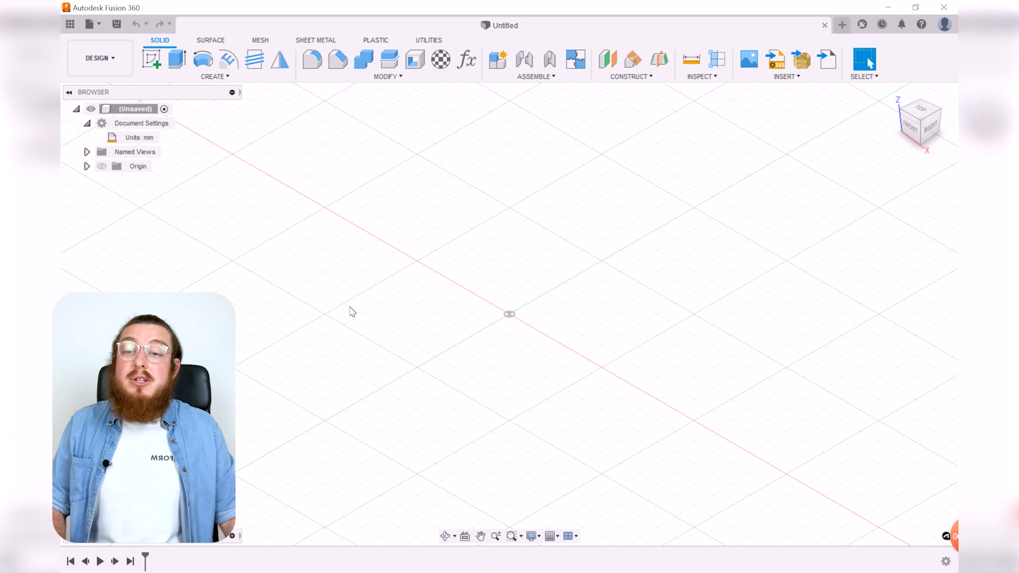
Step: Change the document units to Inch without setting them as default
mouse_move(128, 141)
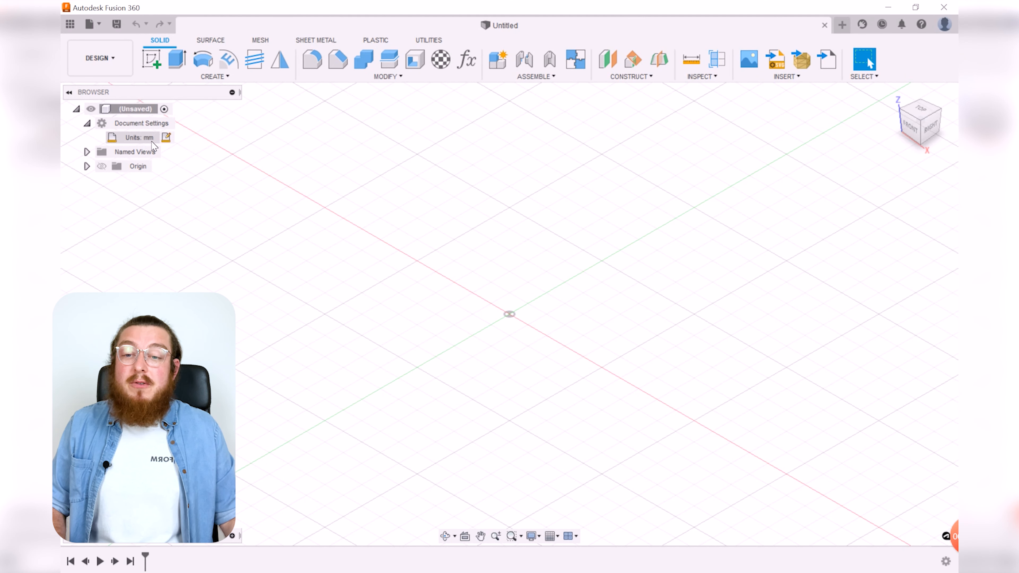
left_click(166, 137)
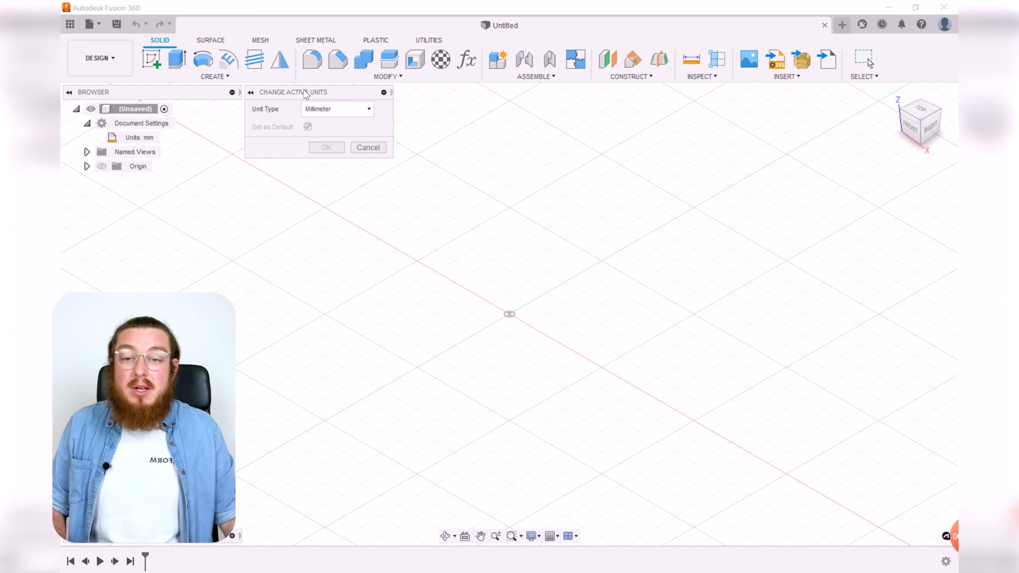
left_click(342, 111)
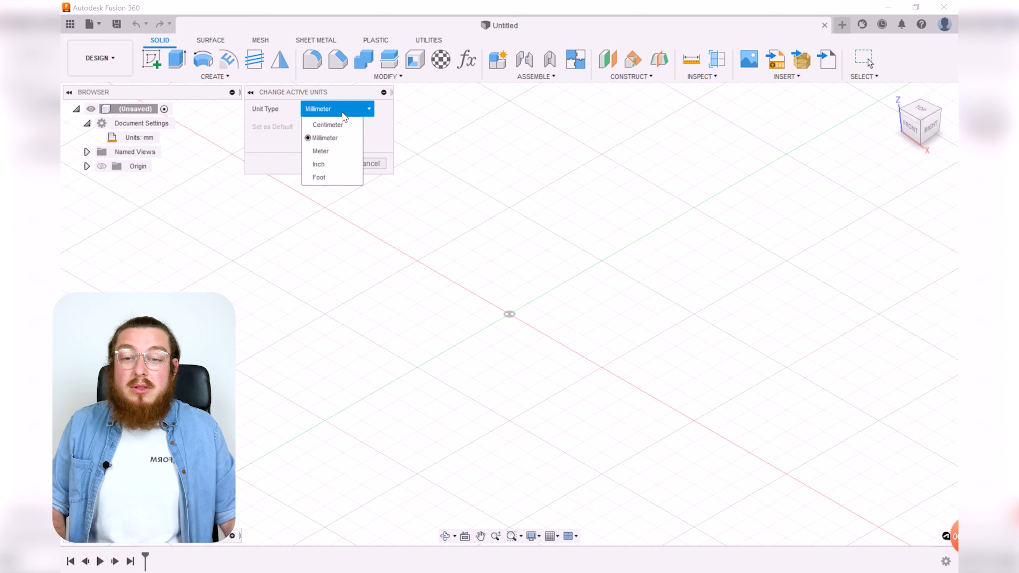
left_click(321, 165)
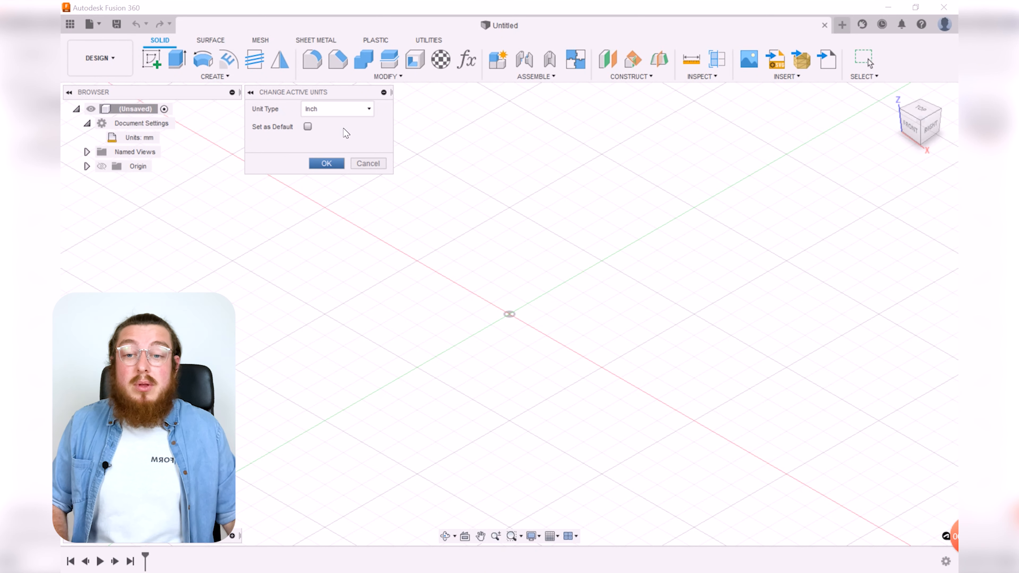
left_click(328, 164)
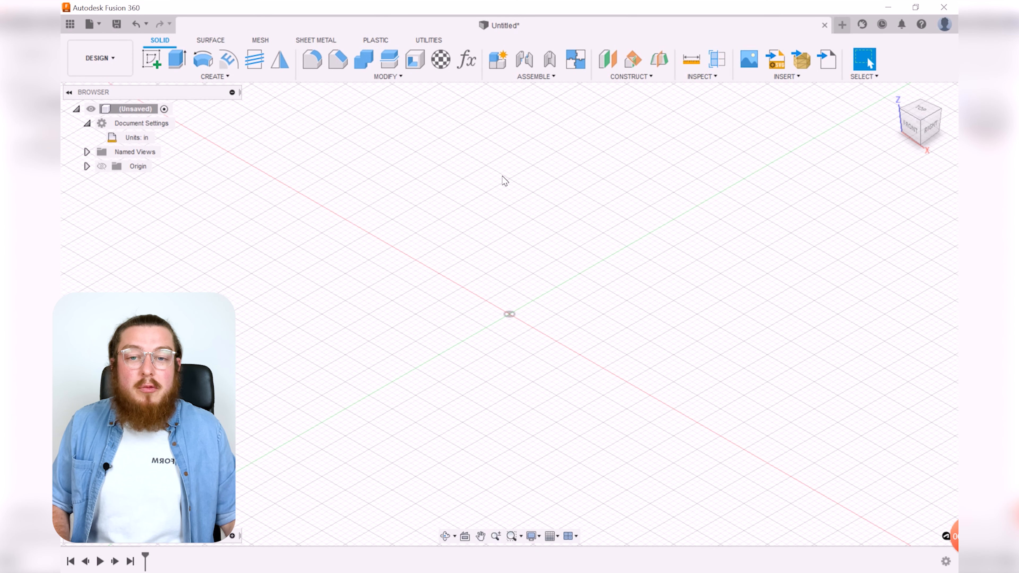
Step: Create a new internal component named Skull
left_click(510, 78)
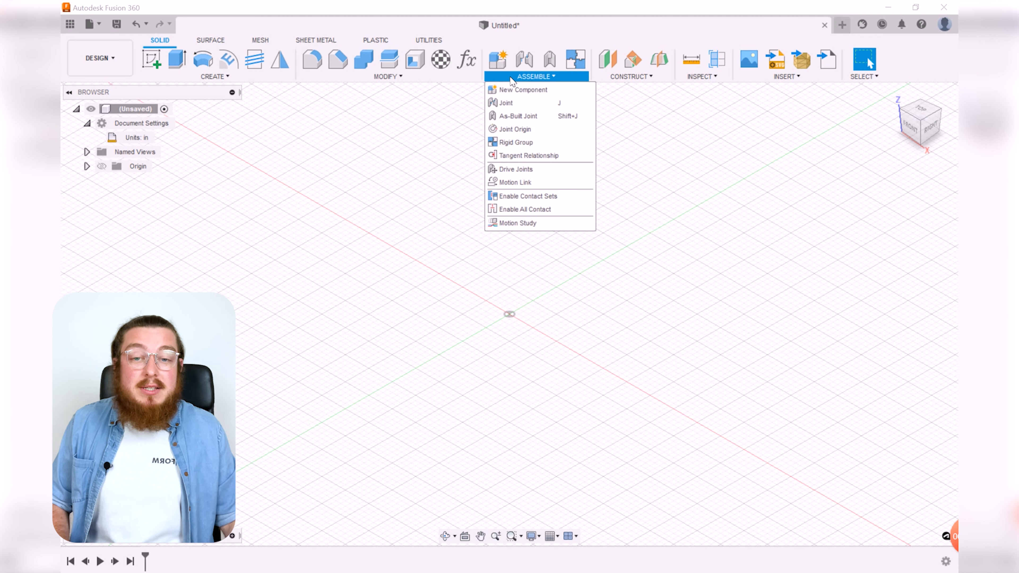
left_click(522, 93)
left_click_drag(662, 142, 682, 143)
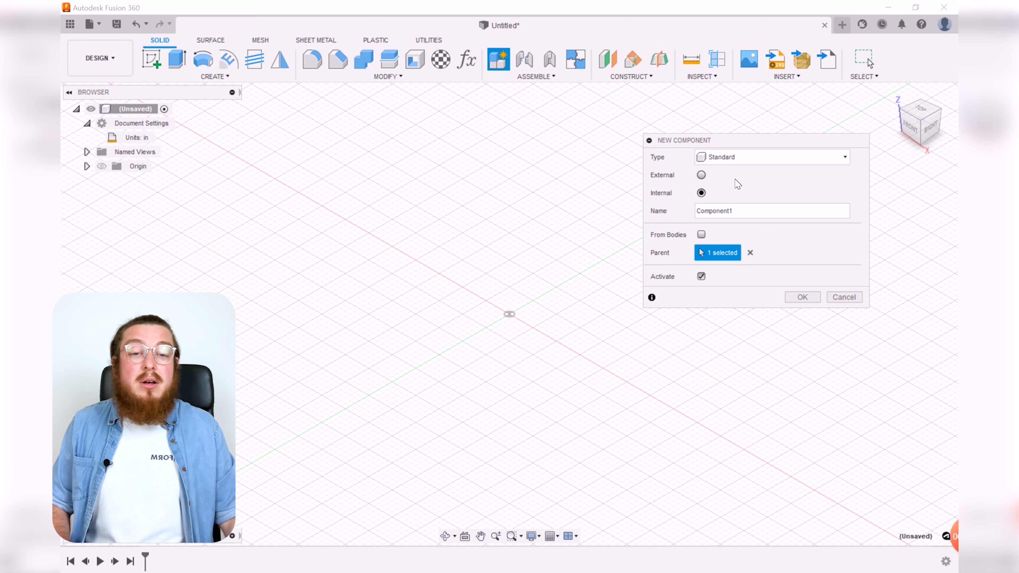
left_click(701, 175)
left_click(701, 194)
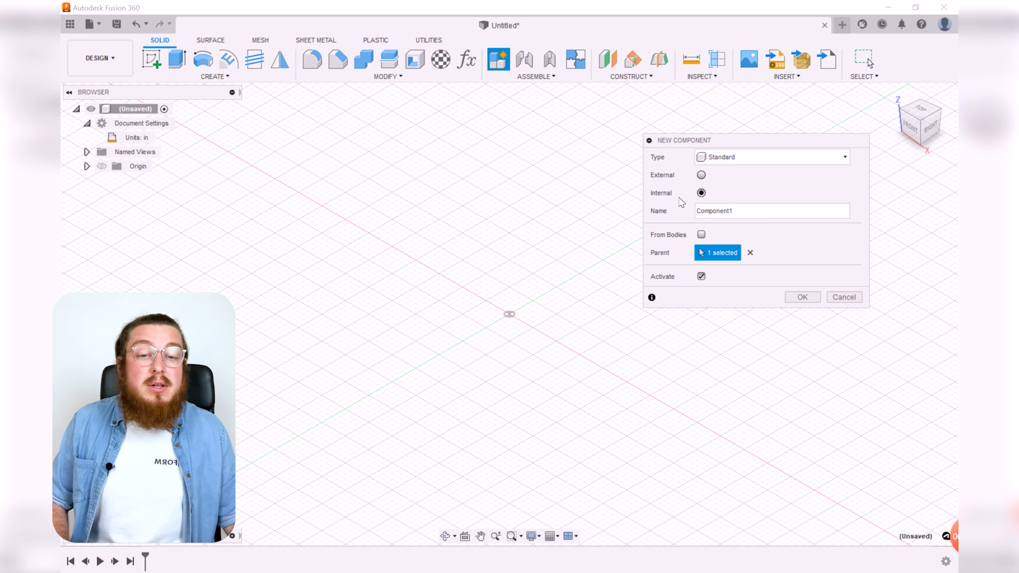
key("Tab")
type("S")
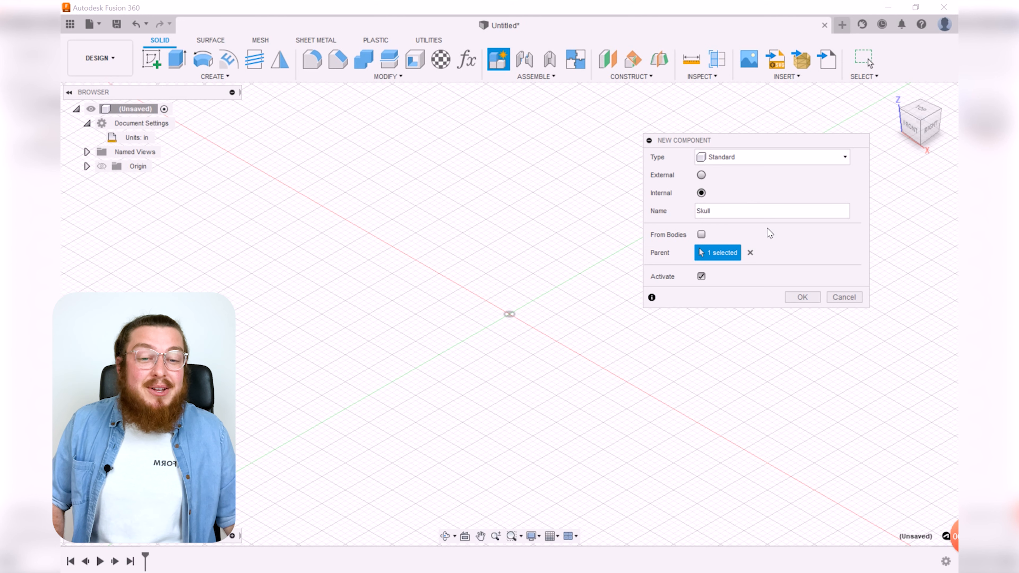
left_click(803, 296)
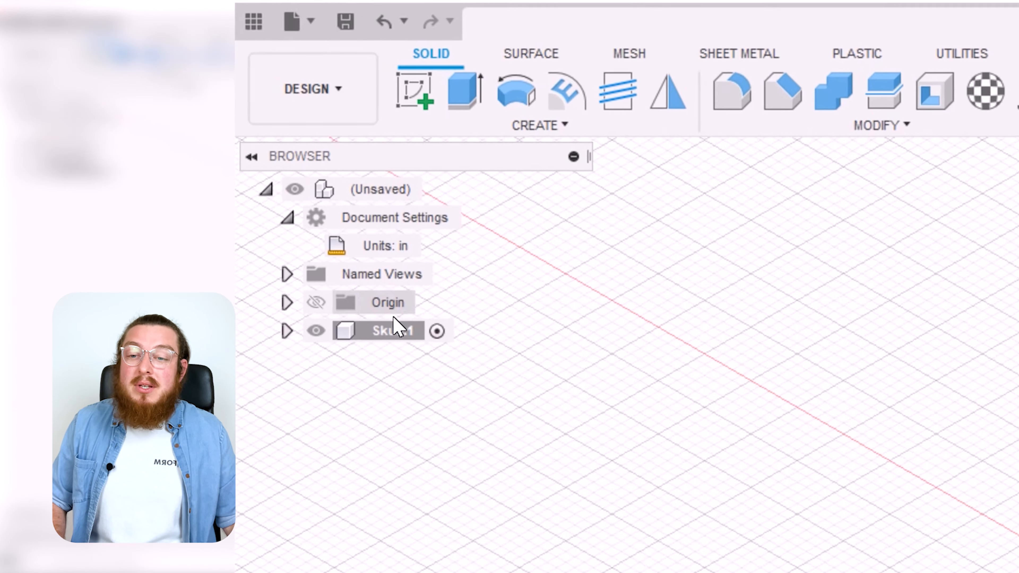
Step: Activate the Skull1 component and insert the downloaded lowpolyskulllisa STL file as a mesh
left_click(375, 341)
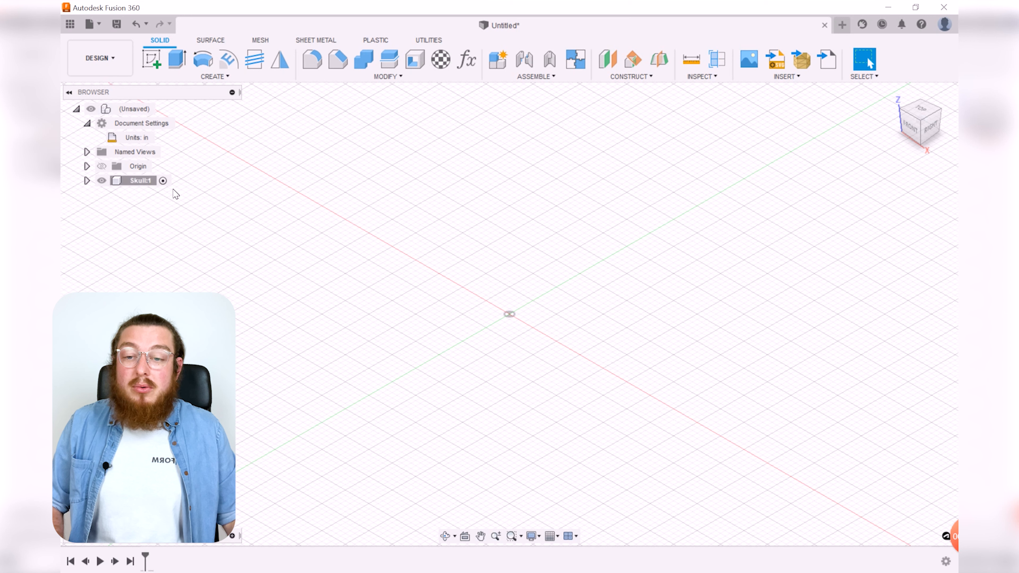
left_click(166, 184)
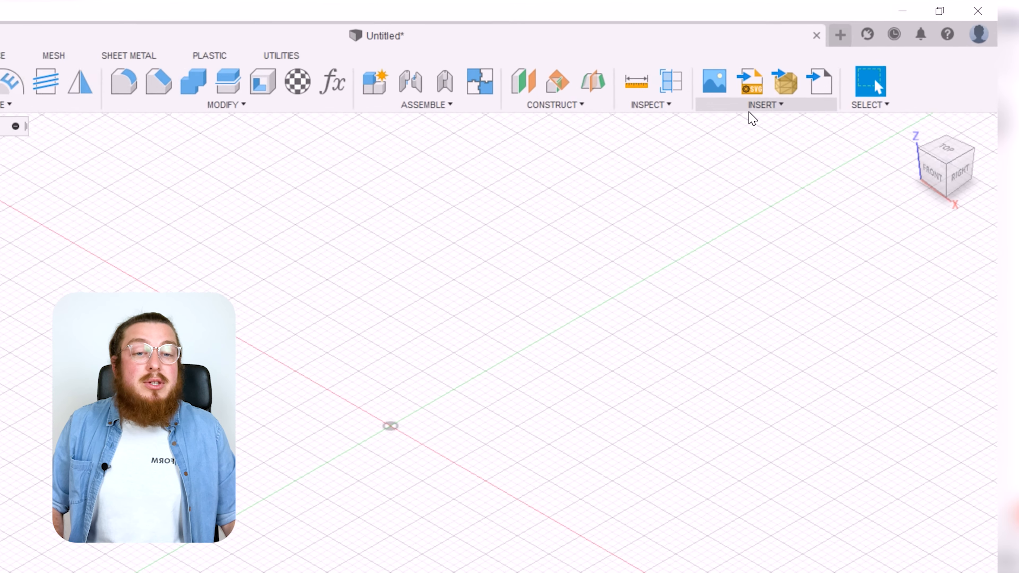
left_click(757, 107)
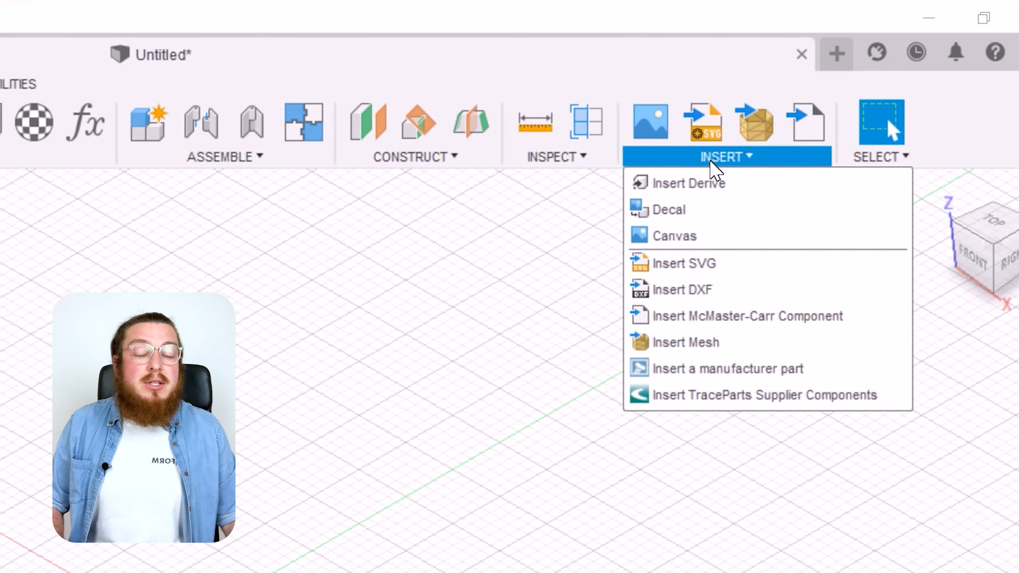
left_click(721, 342)
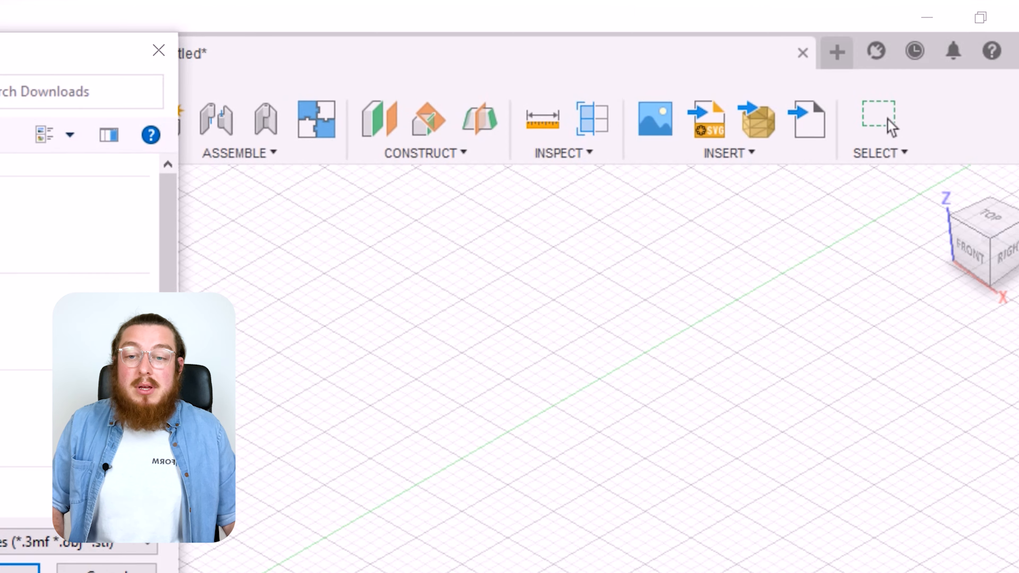
double_click(35, 167)
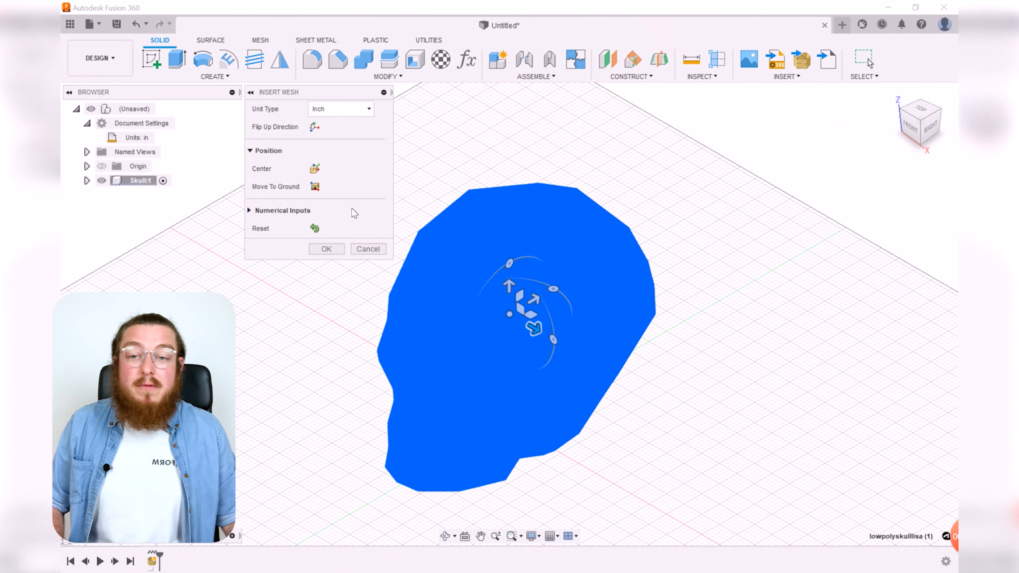
Step: Set the inserted mesh's unit type to Millimeter and confirm the insertion
left_click_drag(346, 99, 313, 232)
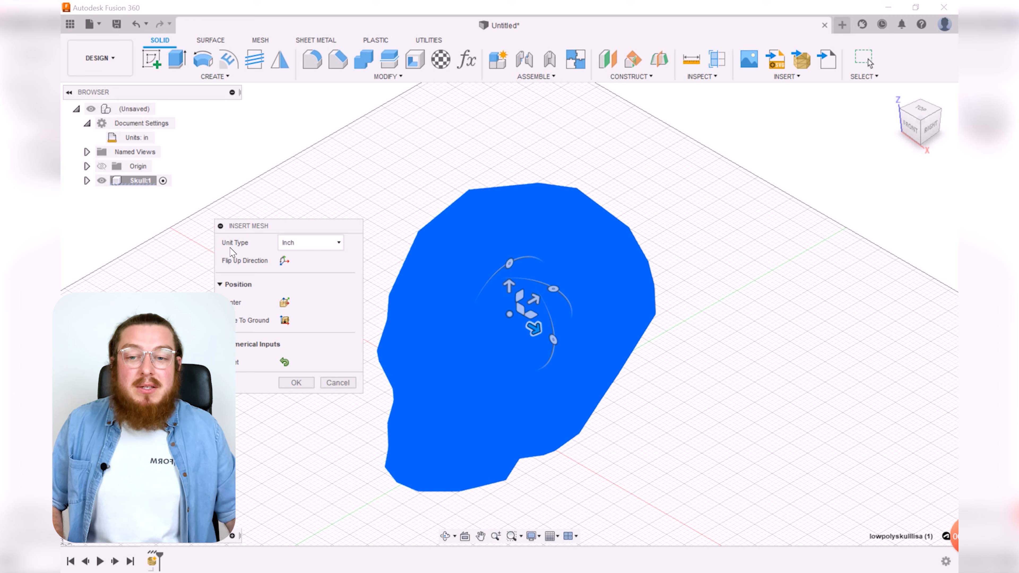
left_click(309, 242)
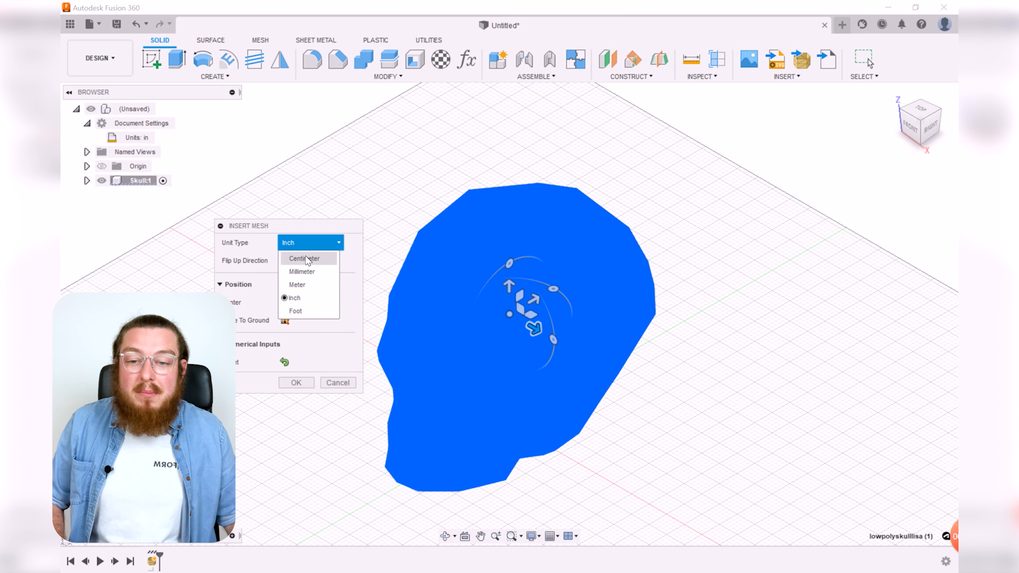
left_click(306, 273)
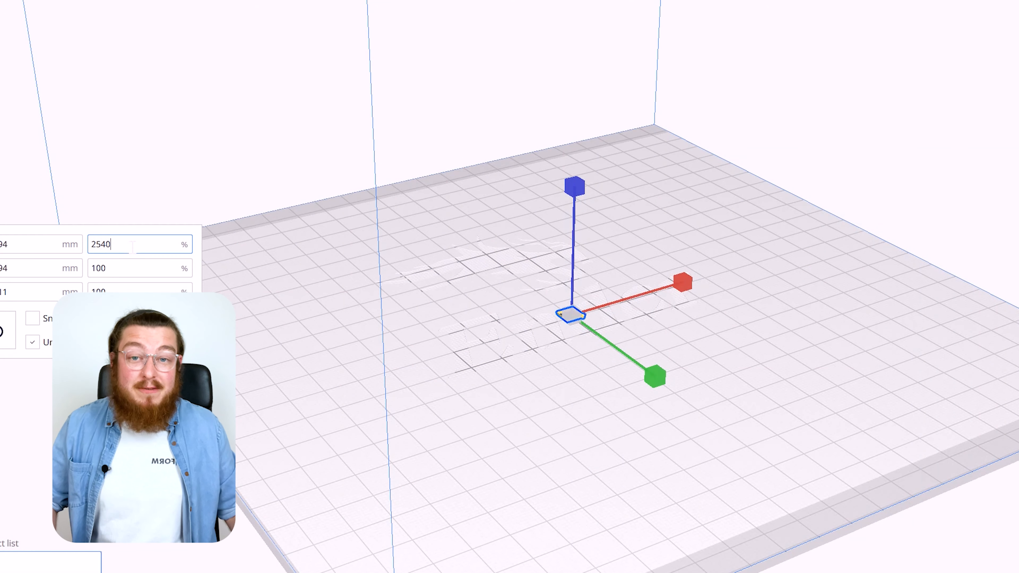
key("Return")
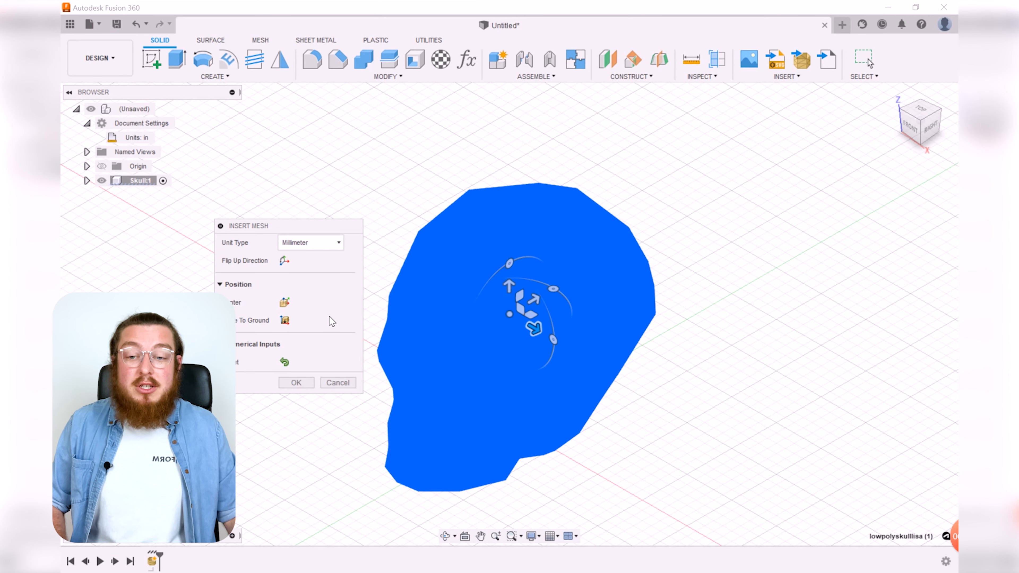
left_click(296, 383)
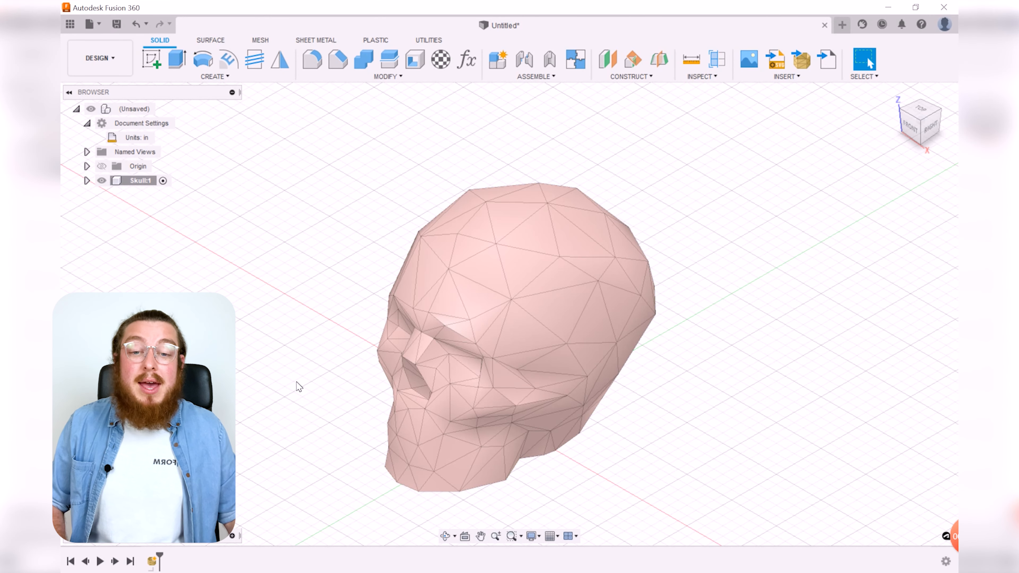
Step: Start a Section Analysis on the skull mesh, picking a plane face and offsetting the section 0.90 in
middle_click_drag(289, 399, 387, 382, "shift")
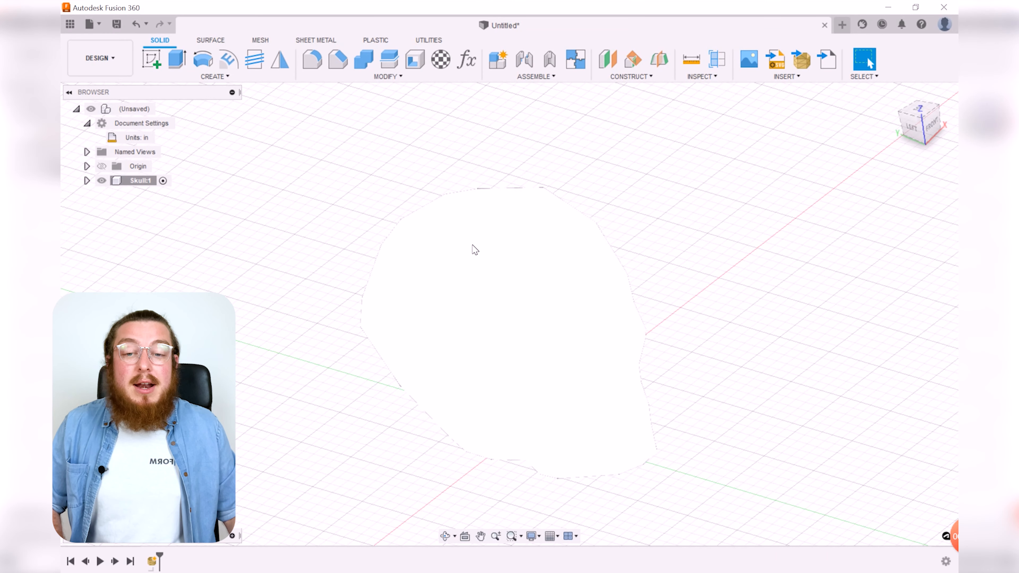
middle_click_drag(300, 289, 217, 275, "shift")
middle_click_drag(791, 371, 724, 349)
middle_click_drag(663, 380, 626, 401, "shift")
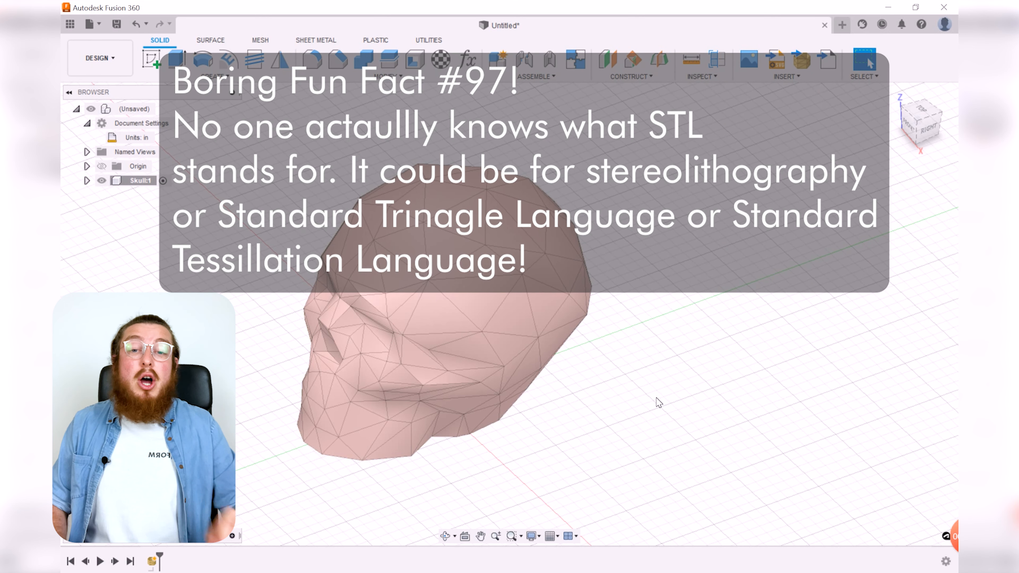
left_click(717, 60)
left_click(607, 375)
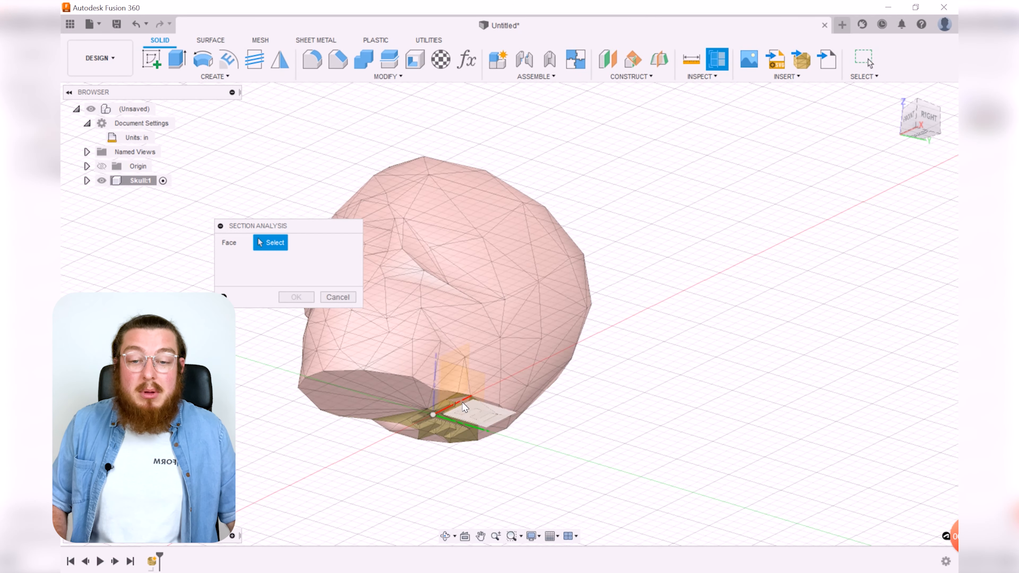
middle_click_drag(681, 295, 658, 337, "shift")
left_click_drag(424, 380, 465, 296)
middle_click_drag(465, 296, 653, 471, "shift")
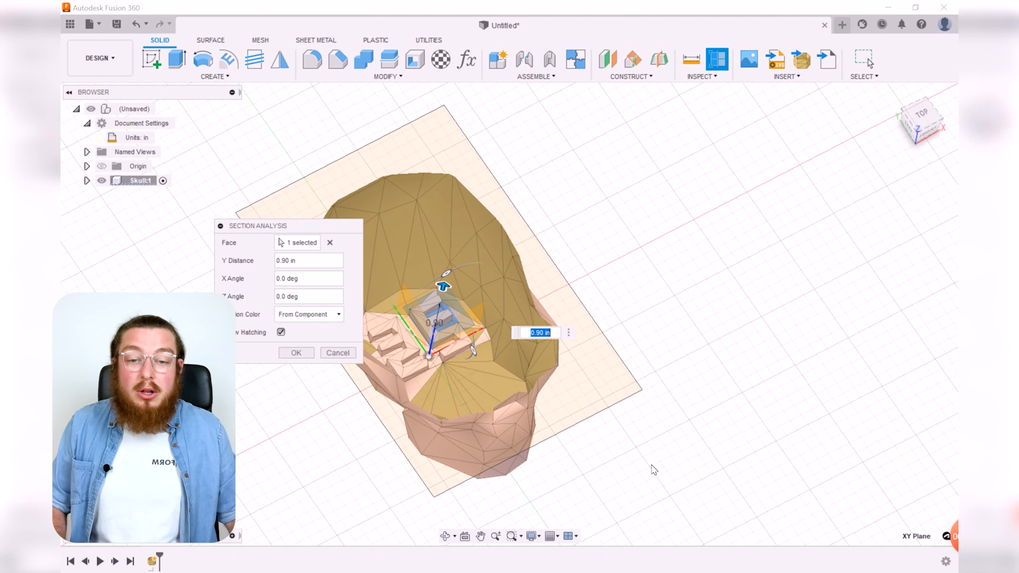
Step: Examine the sectioned skull from closer and other angles, then cancel the Section Analysis
scroll(533, 250, "up", 6)
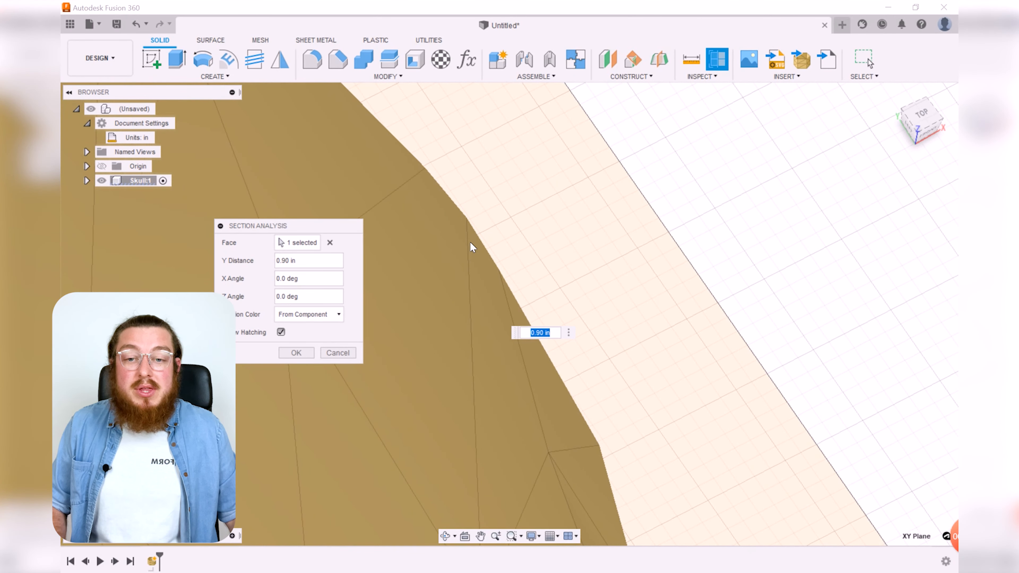
scroll(472, 247, "down", 10)
scroll(629, 314, "up", 3)
middle_click_drag(631, 315, 735, 290)
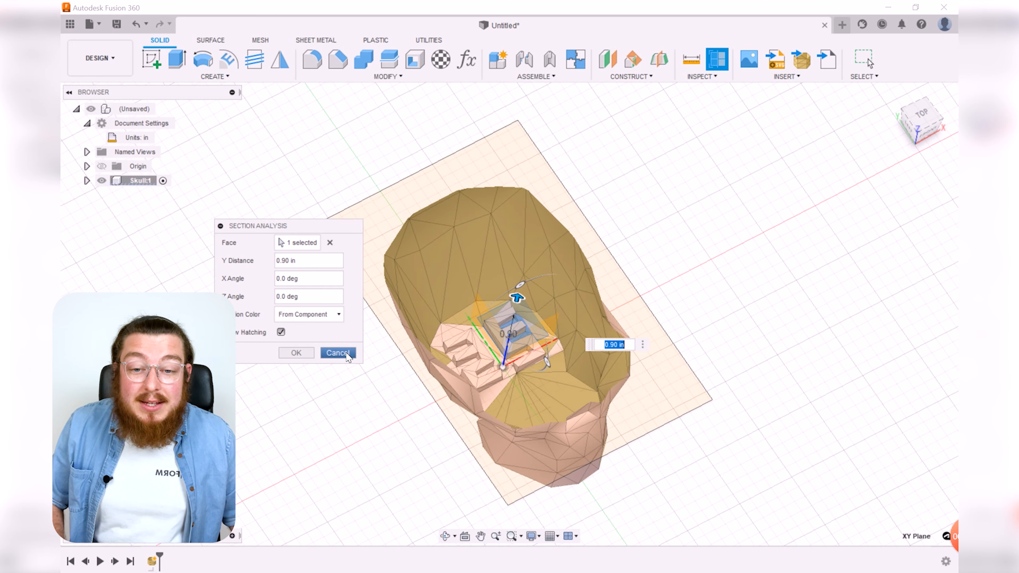
middle_click_drag(678, 302, 801, 273, "shift")
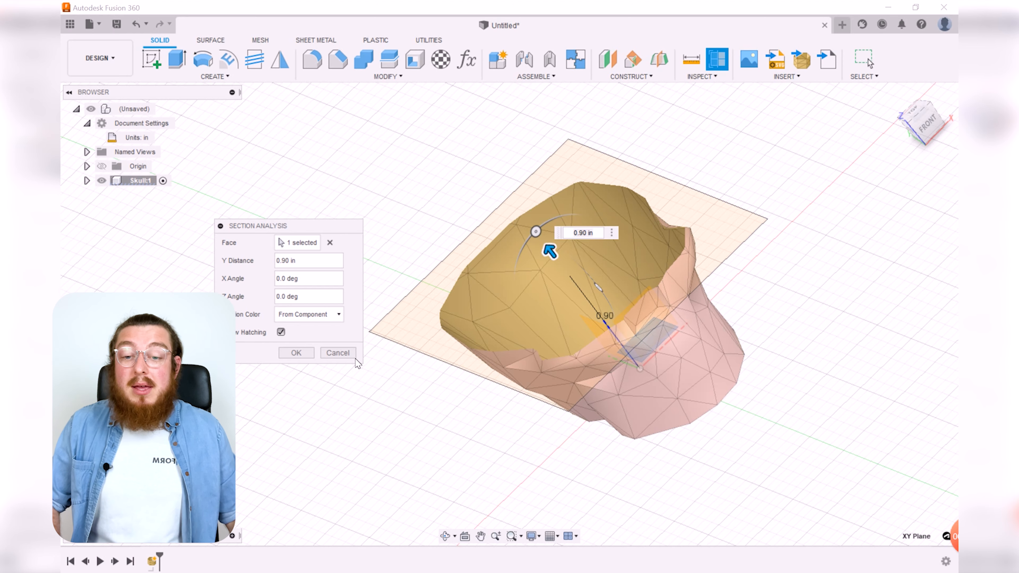
left_click(345, 355)
Step: Convert the skull mesh body to a solid with the Parametric Convert Mesh operation
scroll(471, 395, "down", 3)
middle_click_drag(473, 405, 465, 401)
middle_click_drag(670, 317, 707, 333, "shift")
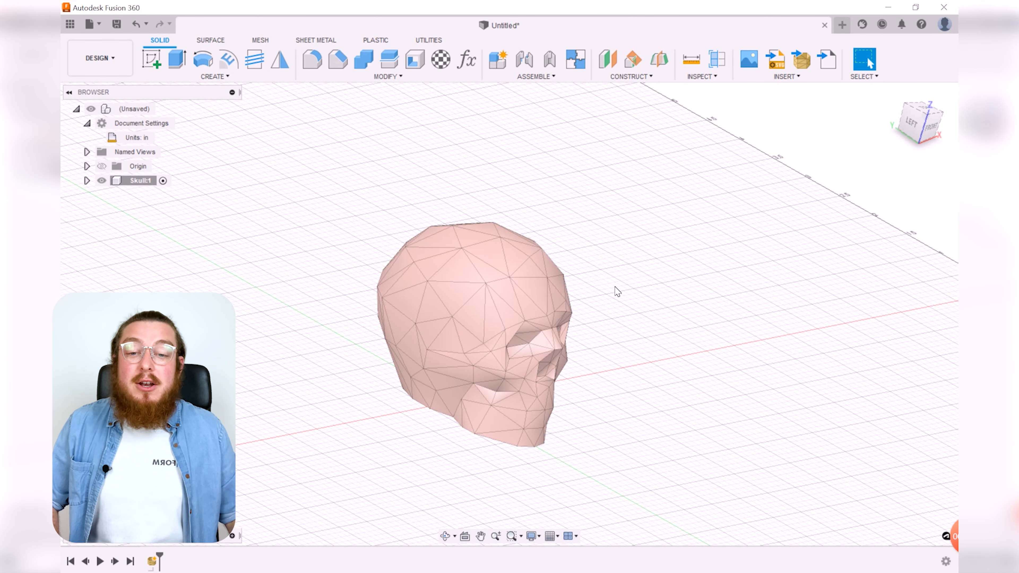
middle_click_drag(604, 309, 613, 347, "shift")
left_click_drag(540, 364, 773, 289)
key("Escape")
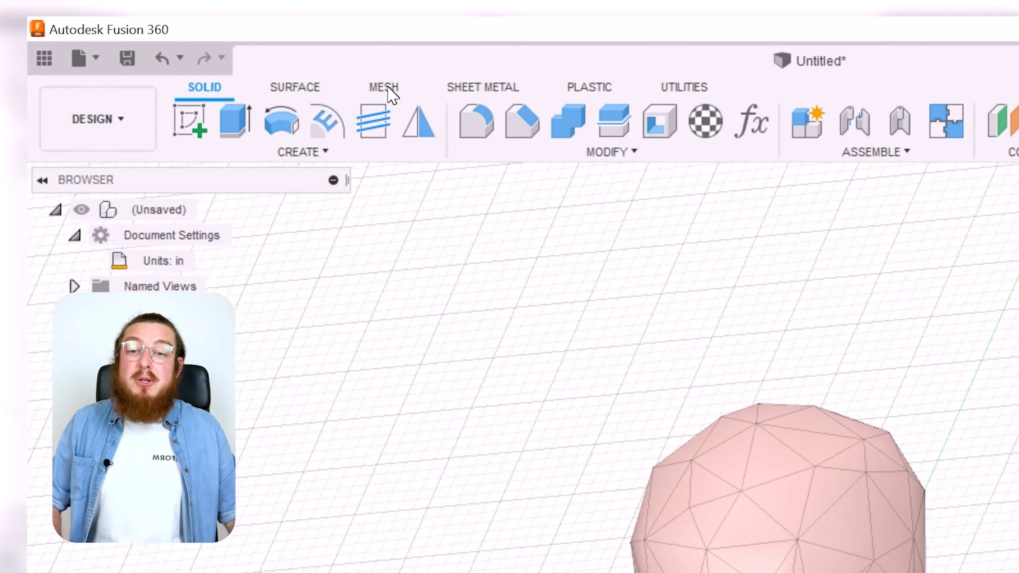
left_click(287, 51)
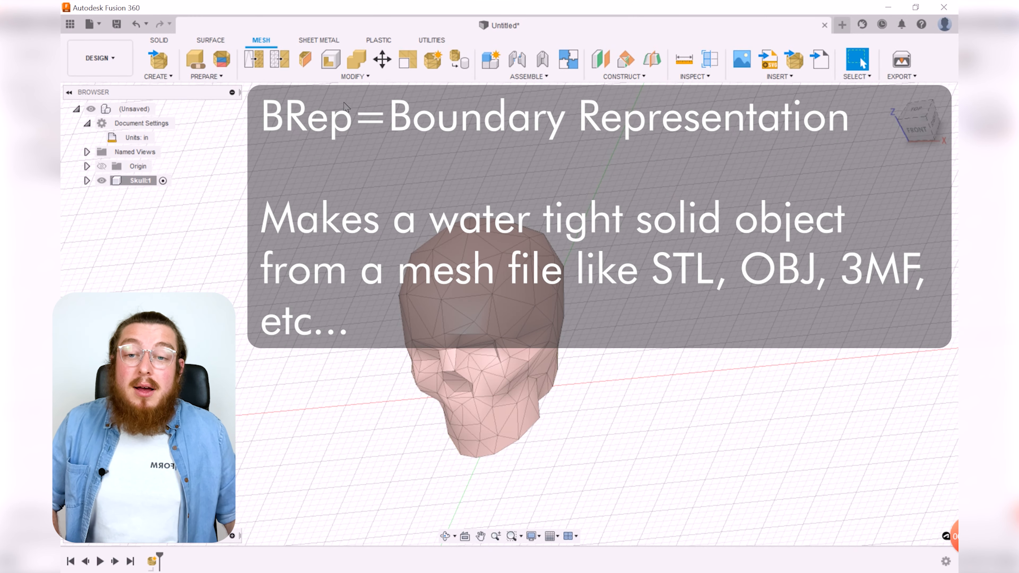
left_click(355, 76)
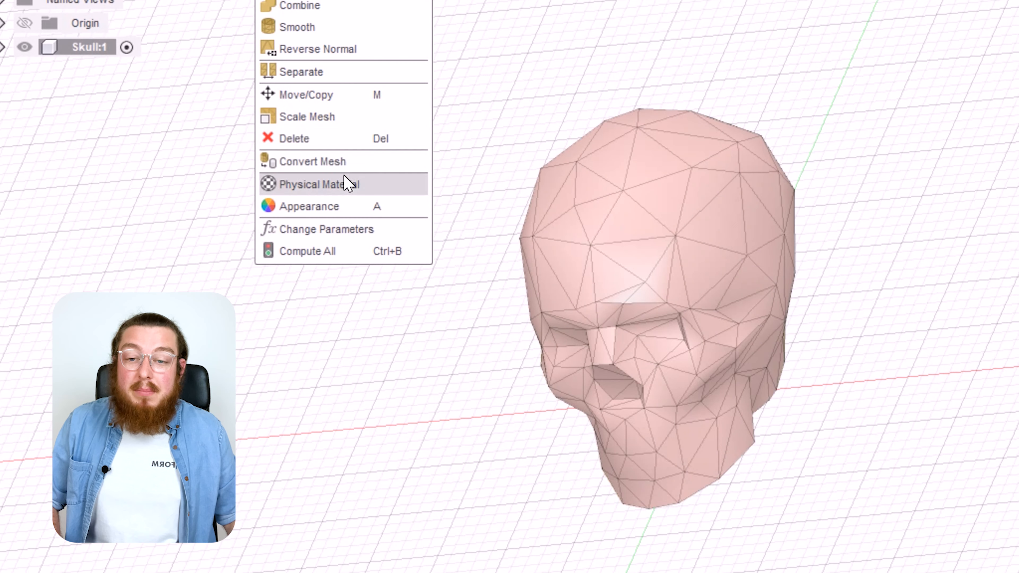
mouse_move(327, 164)
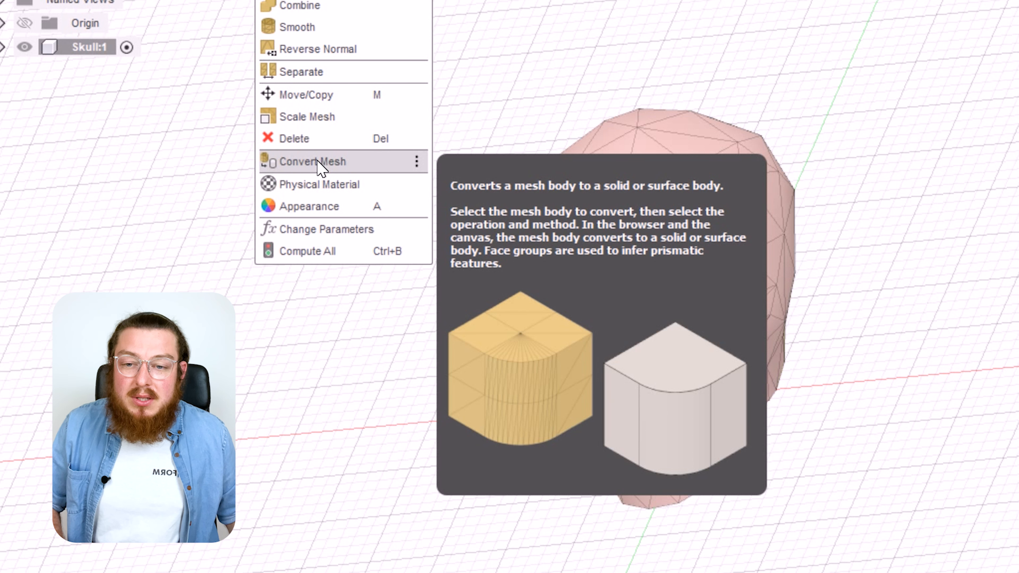
left_click(317, 162)
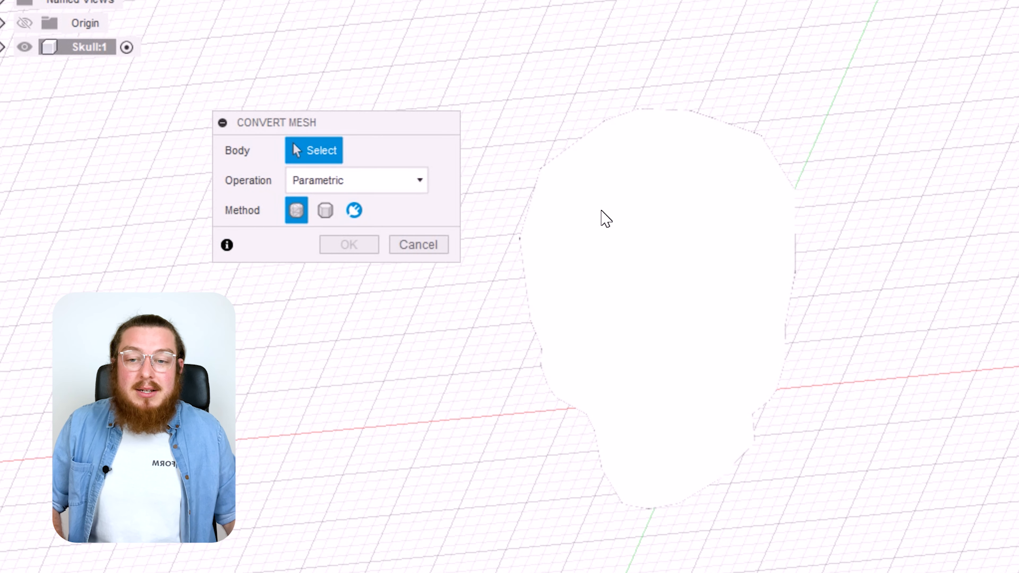
left_click(602, 212)
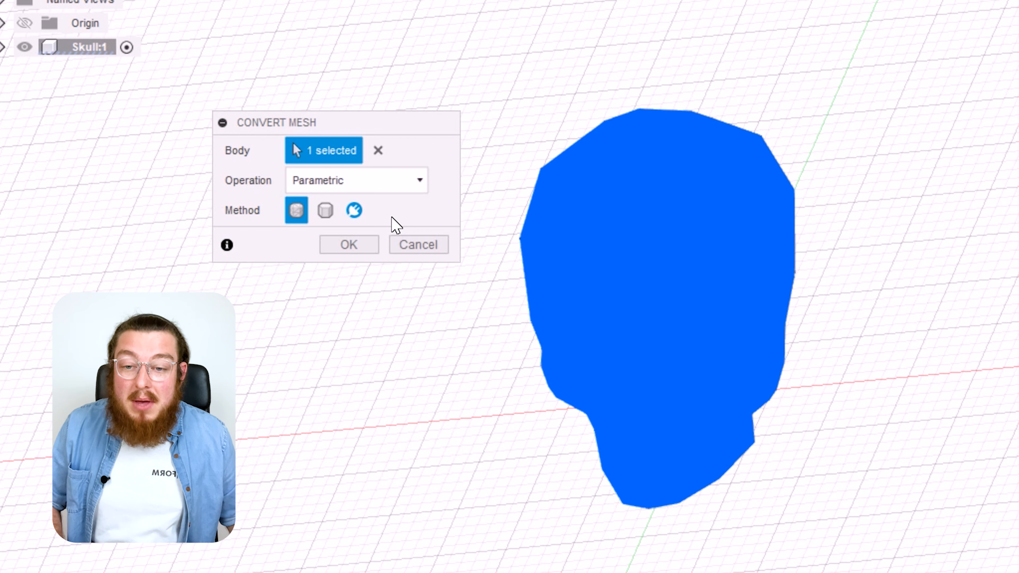
left_click(353, 247)
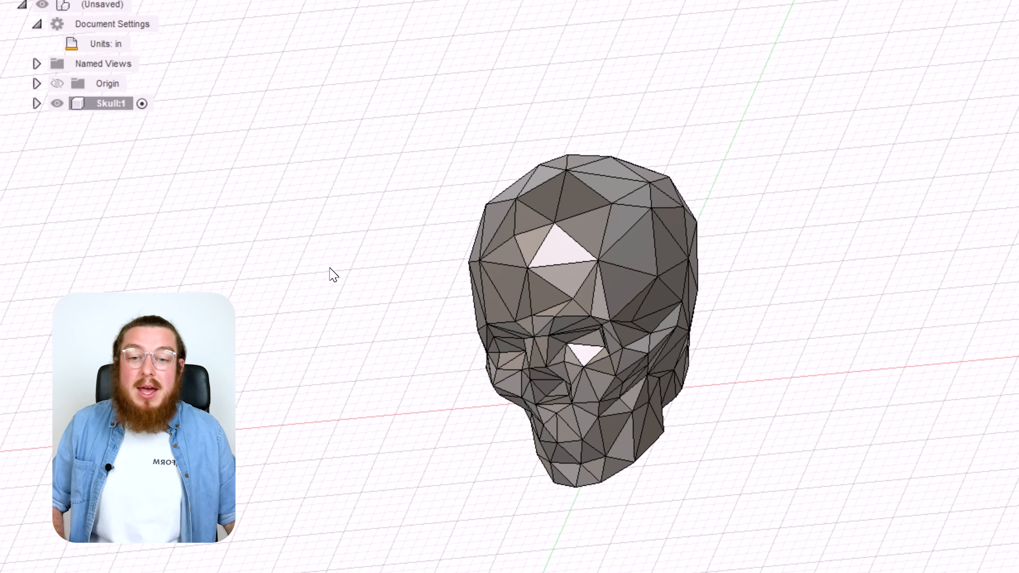
Step: Examine the converted skull solid, selecting individual triangular faces and clearing the selection
middle_click_drag(760, 326, 809, 257, "shift")
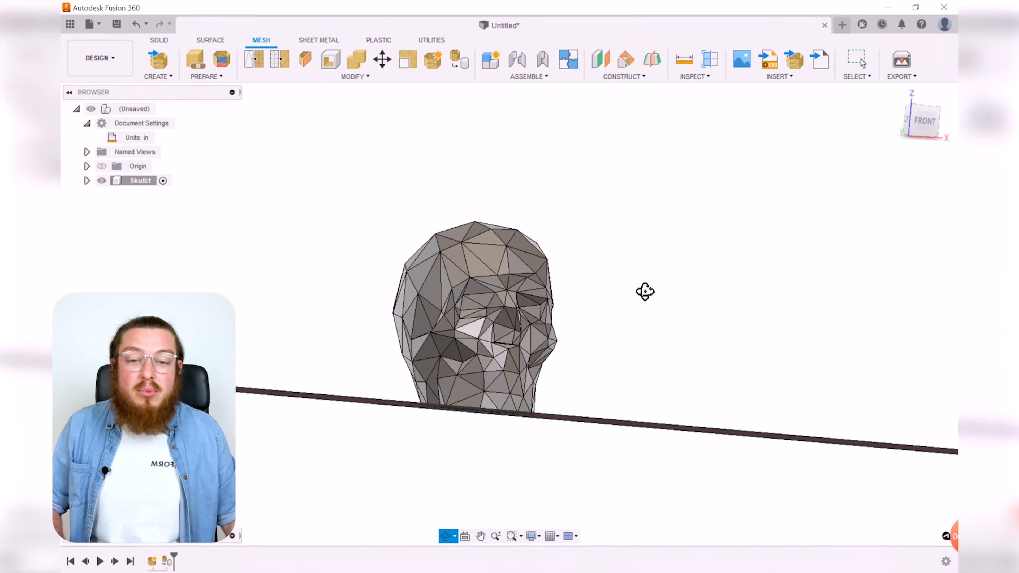
middle_click_drag(644, 291, 518, 259, "shift")
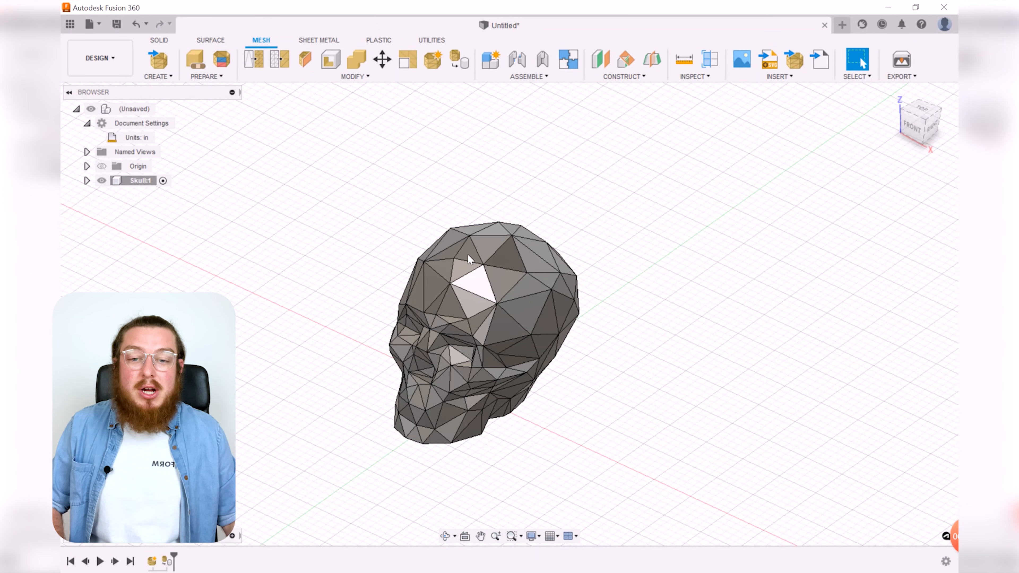
scroll(437, 389, "up", 3)
middle_click_drag(701, 347, 717, 374, "shift")
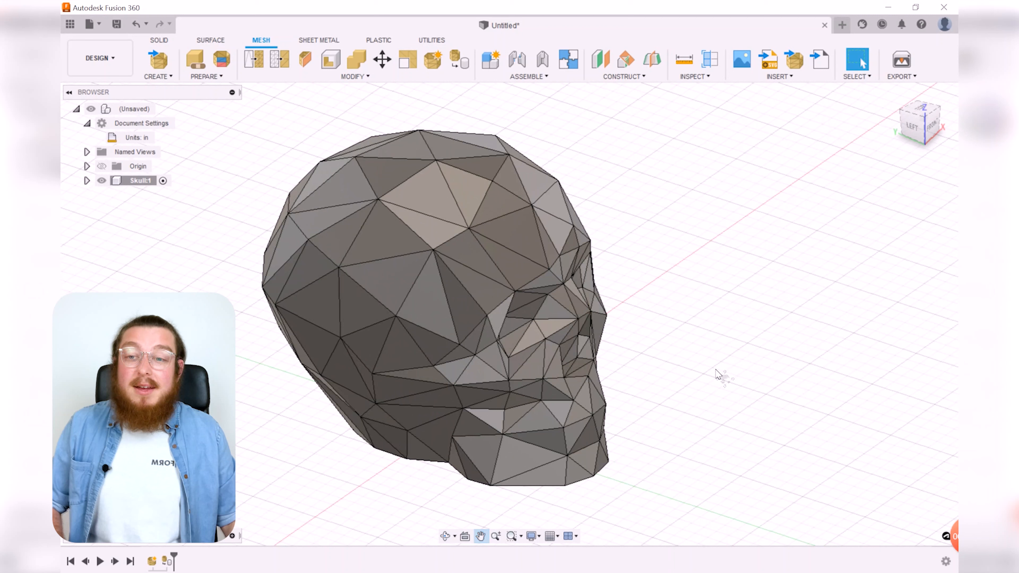
left_click(161, 41)
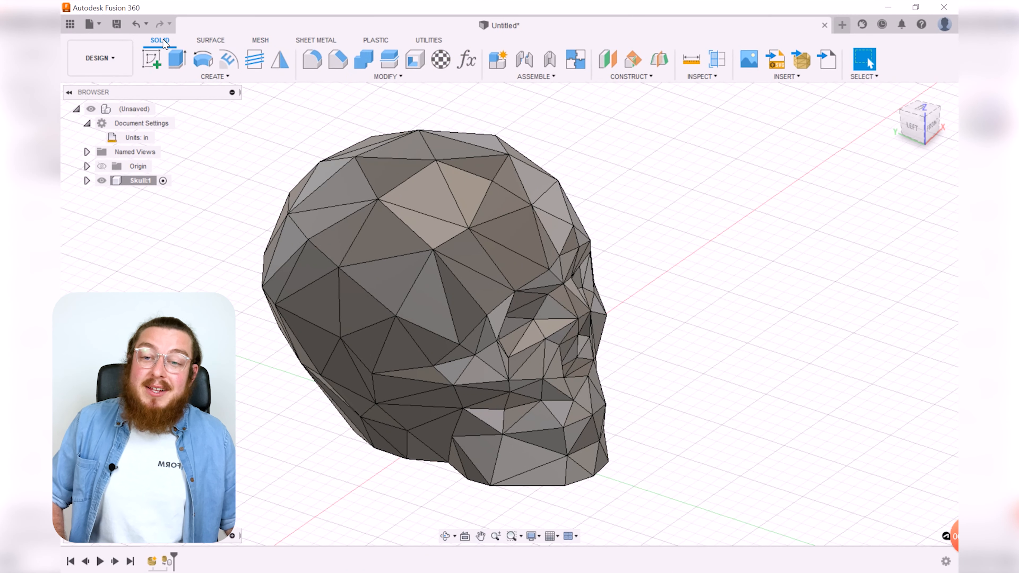
left_click(427, 192)
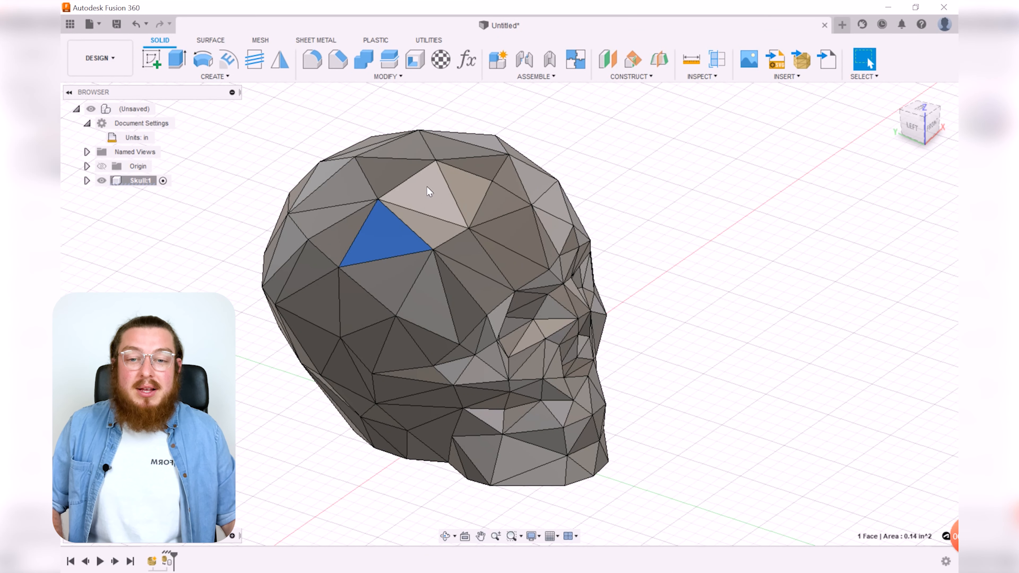
left_click(477, 188)
left_click(227, 294)
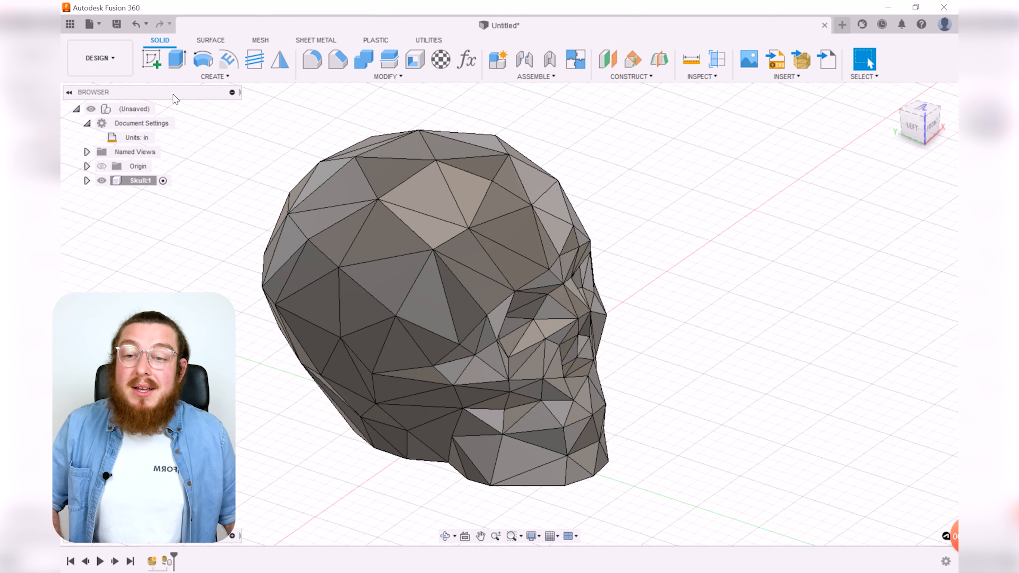
left_click(177, 59)
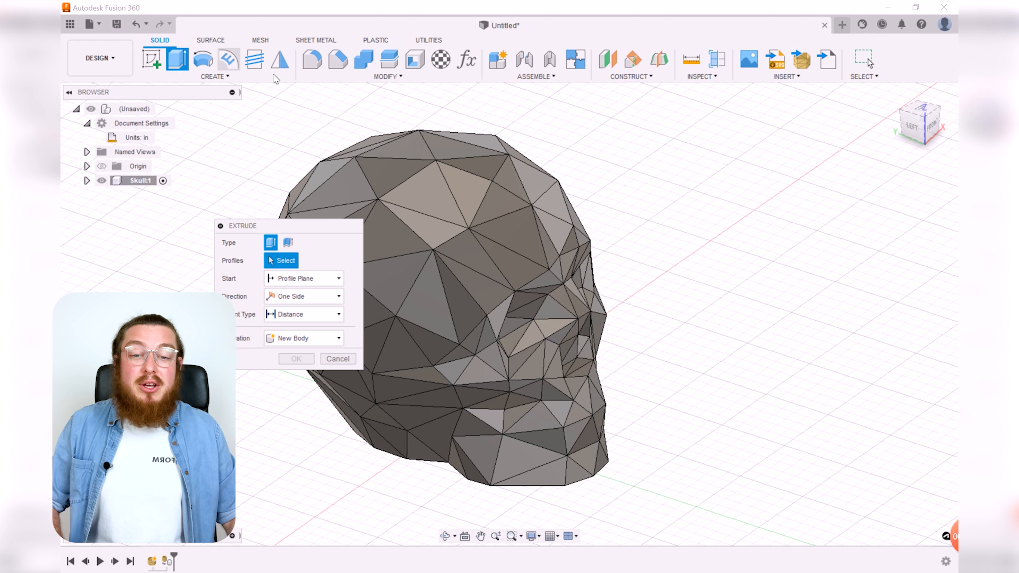
left_click(525, 231)
left_click_drag(525, 230, 603, 171)
middle_click_drag(638, 305, 665, 344, "shift")
key("Escape")
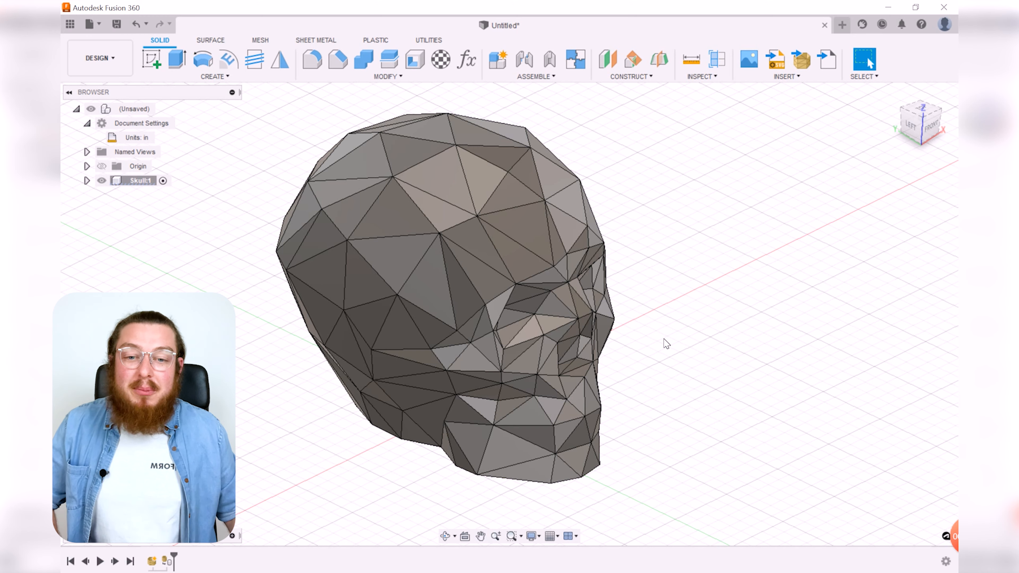
Step: Search the appearance library for red and apply a red anodized aluminum appearance to the skull body
scroll(666, 344, "down", 3)
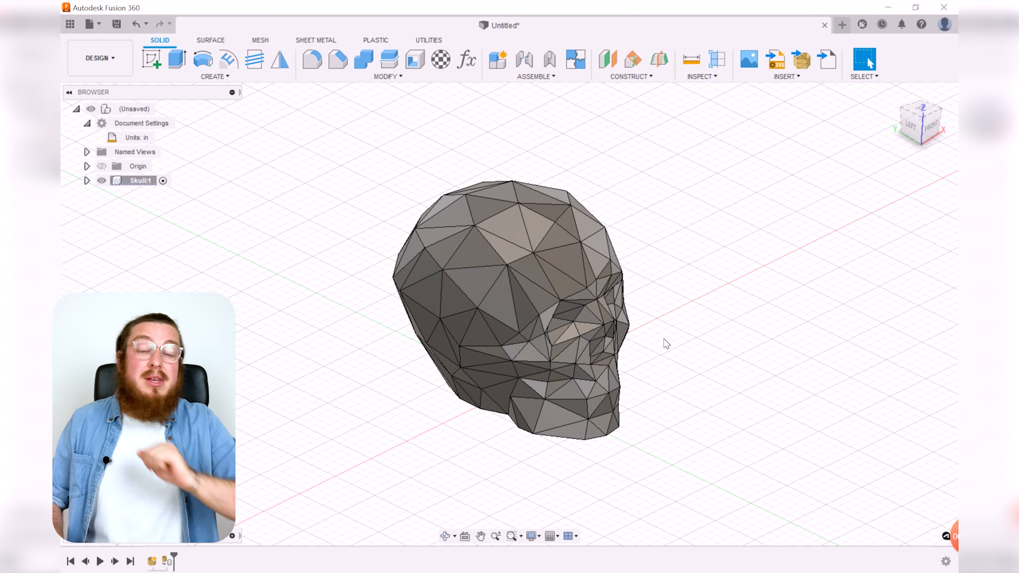
middle_click_drag(665, 345, 538, 326, "shift")
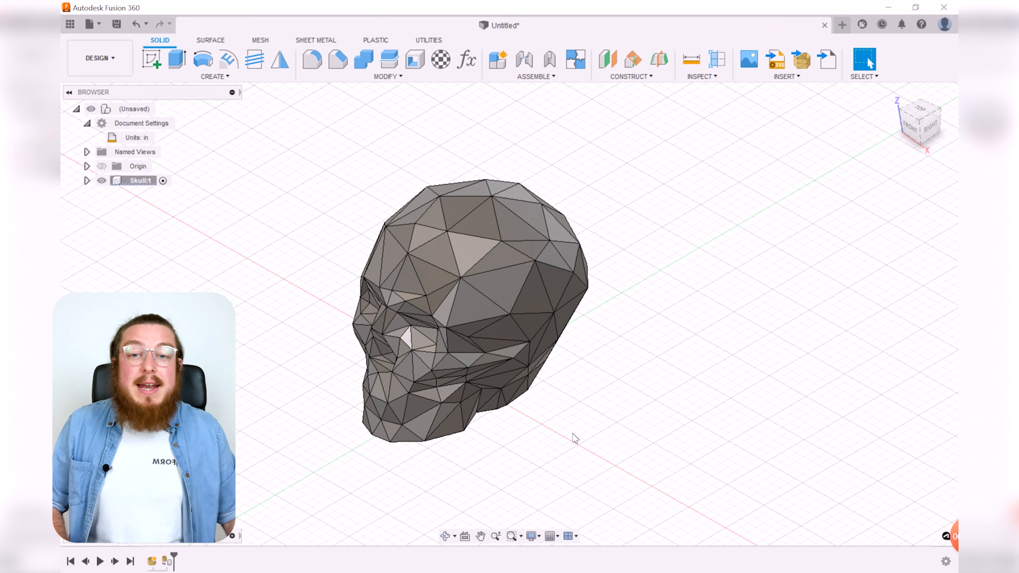
middle_click_drag(625, 425, 720, 417, "shift")
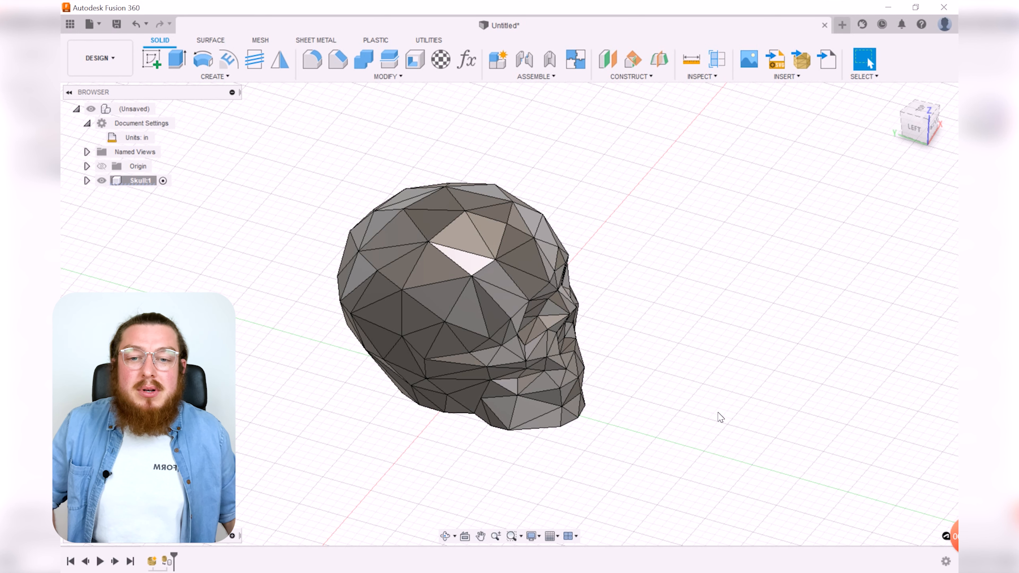
middle_click_drag(734, 279, 681, 275)
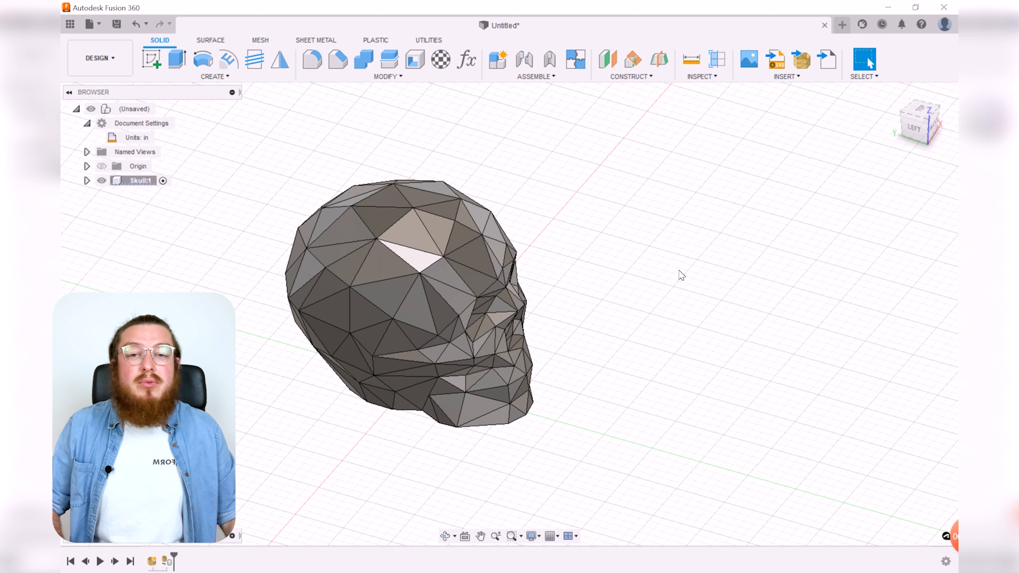
key("a")
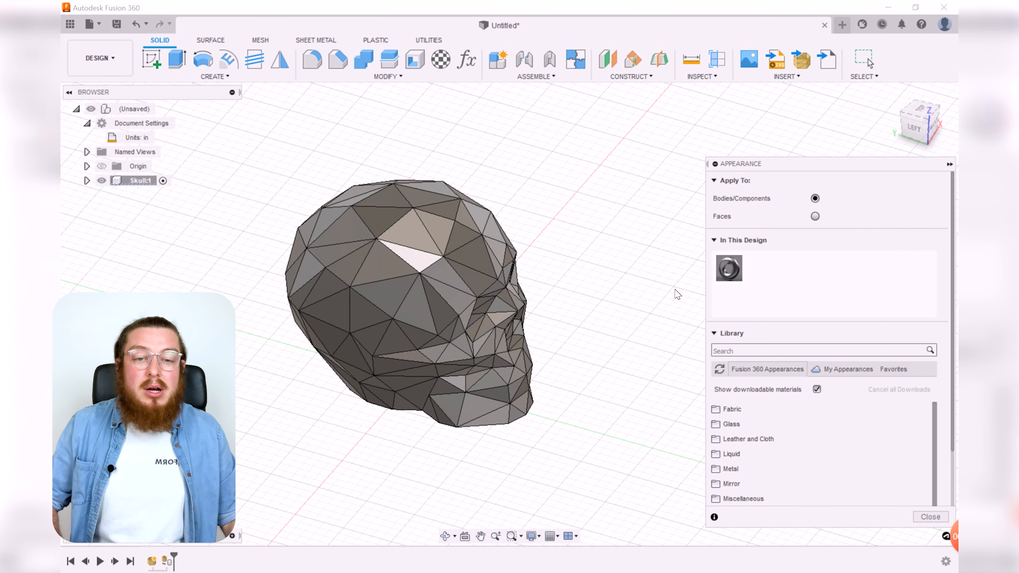
left_click(753, 349)
type("red")
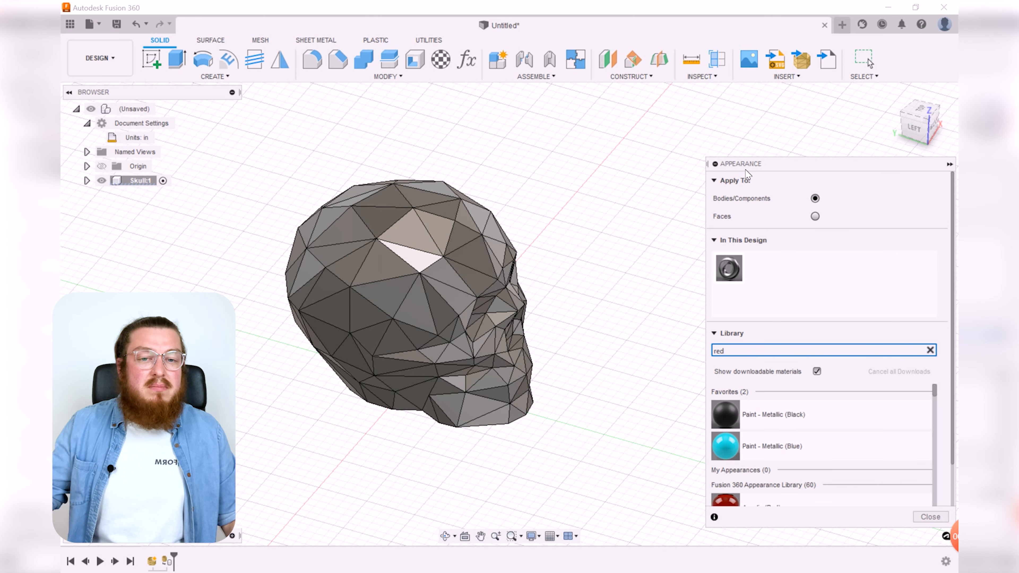
left_click_drag(744, 164, 680, 74)
scroll(735, 365, "down", 3)
left_click_drag(756, 356, 455, 278)
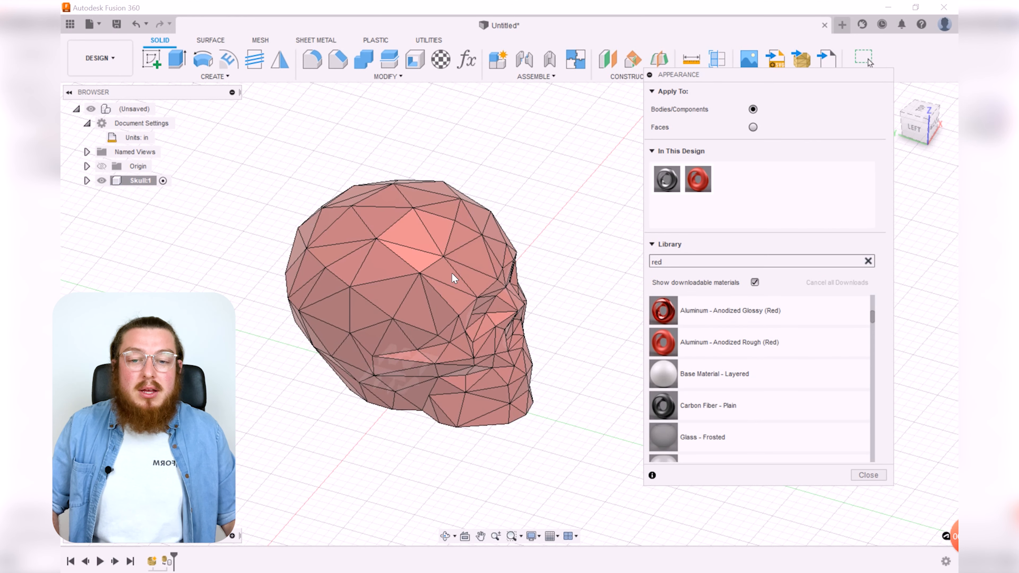
left_click(867, 474)
Step: Review the red skull from the front and left standard views and orbit back to a 3D view
middle_click_drag(681, 382, 580, 326, "shift")
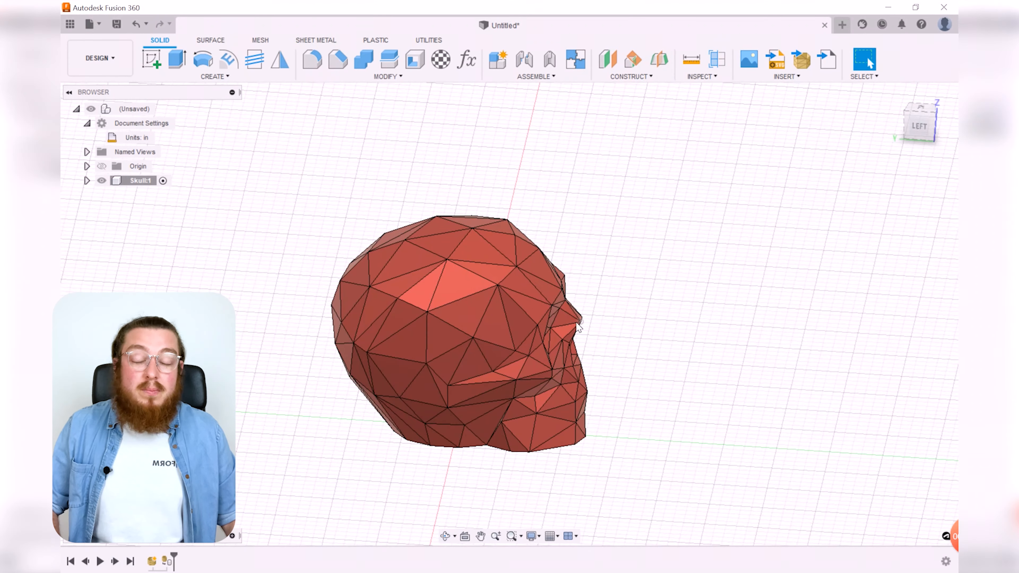
middle_click_drag(769, 243, 684, 302, "shift")
middle_click_drag(616, 312, 696, 296)
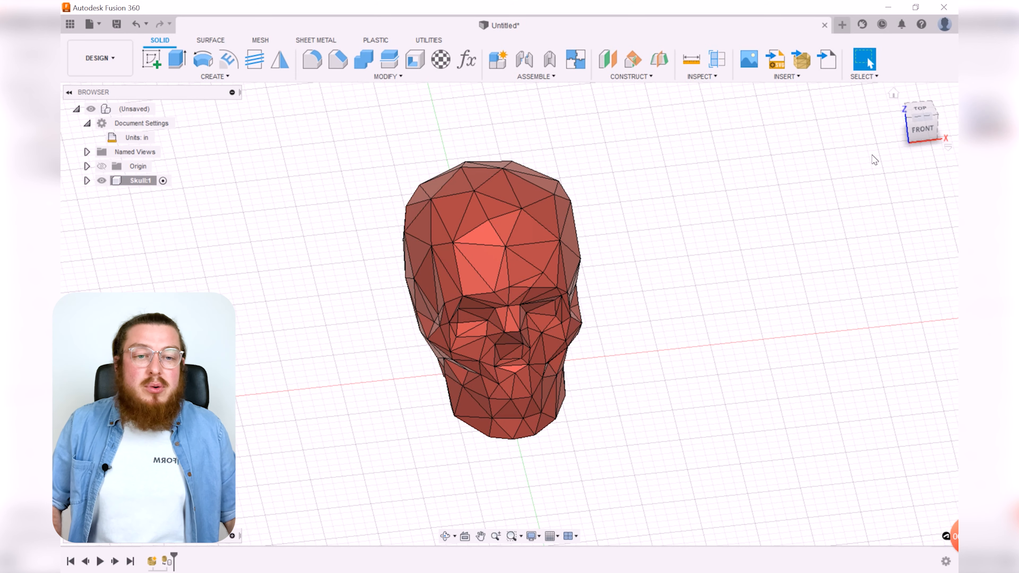
left_click(922, 127)
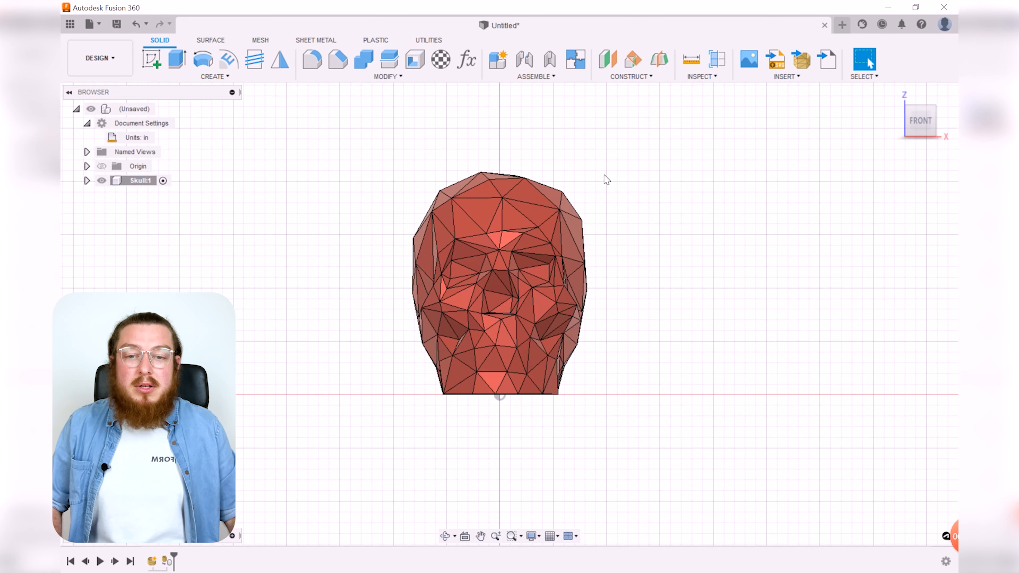
middle_click_drag(678, 230, 794, 241, "shift")
left_click(922, 135)
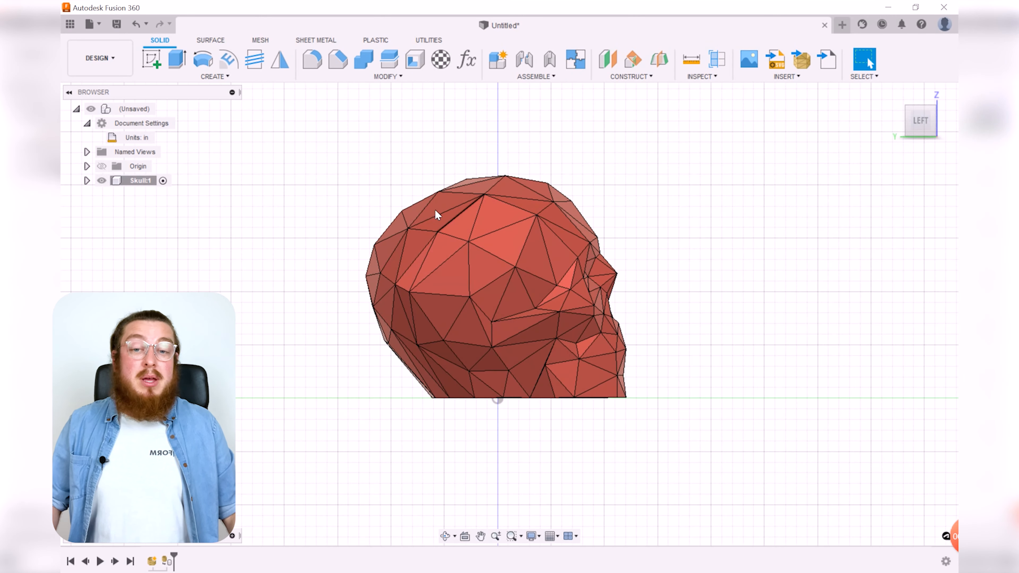
middle_click_drag(720, 298, 713, 329, "shift")
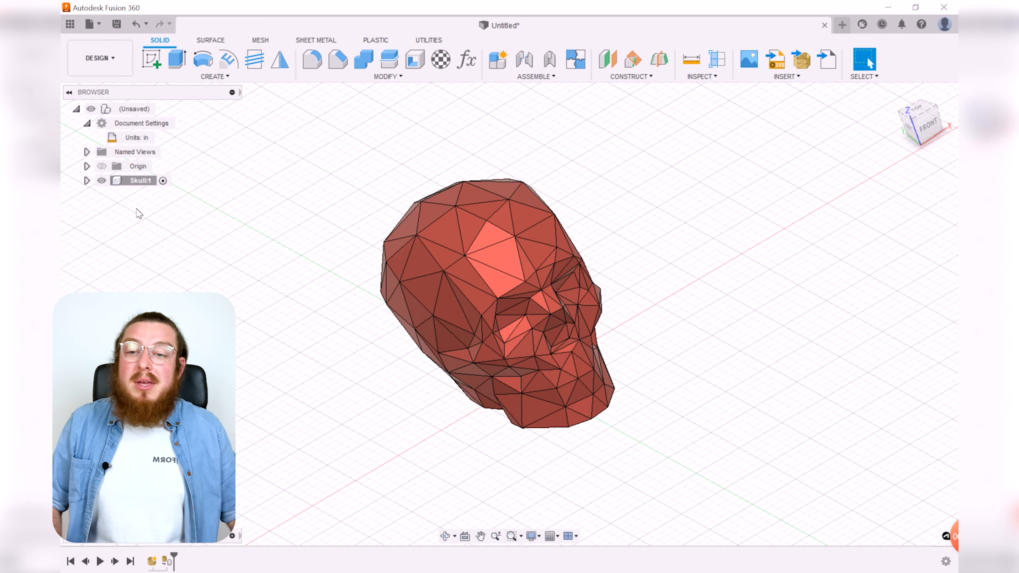
Step: Open the Skull component's properties and examine its physical data and bounding box dimensions
right_click(137, 182)
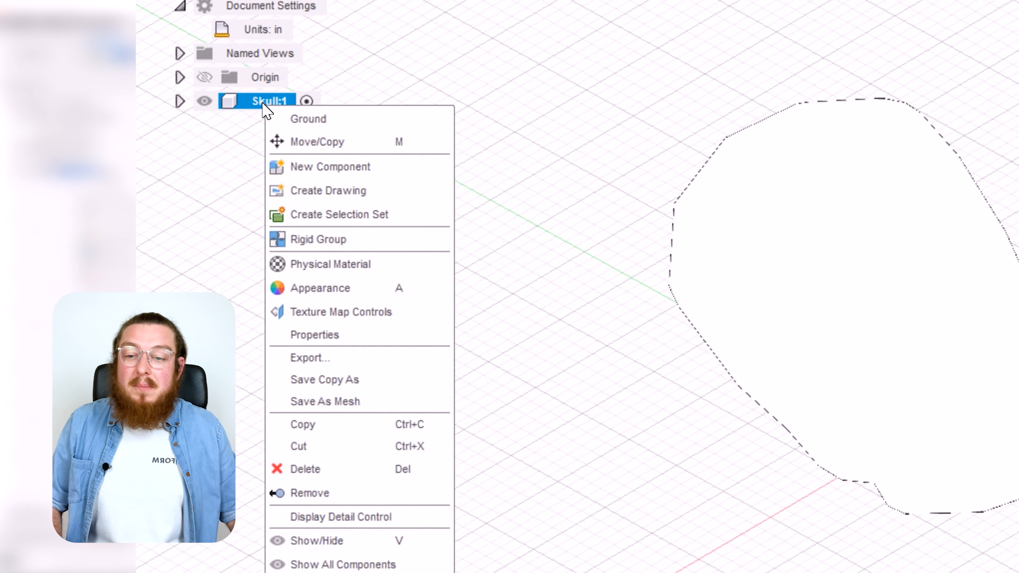
left_click(317, 336)
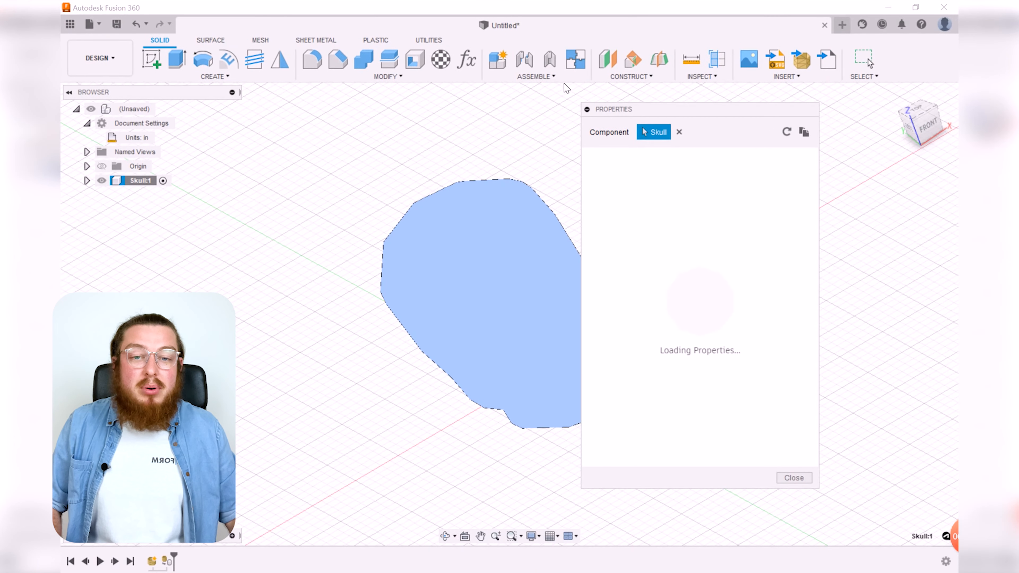
left_click_drag(653, 114, 713, 108)
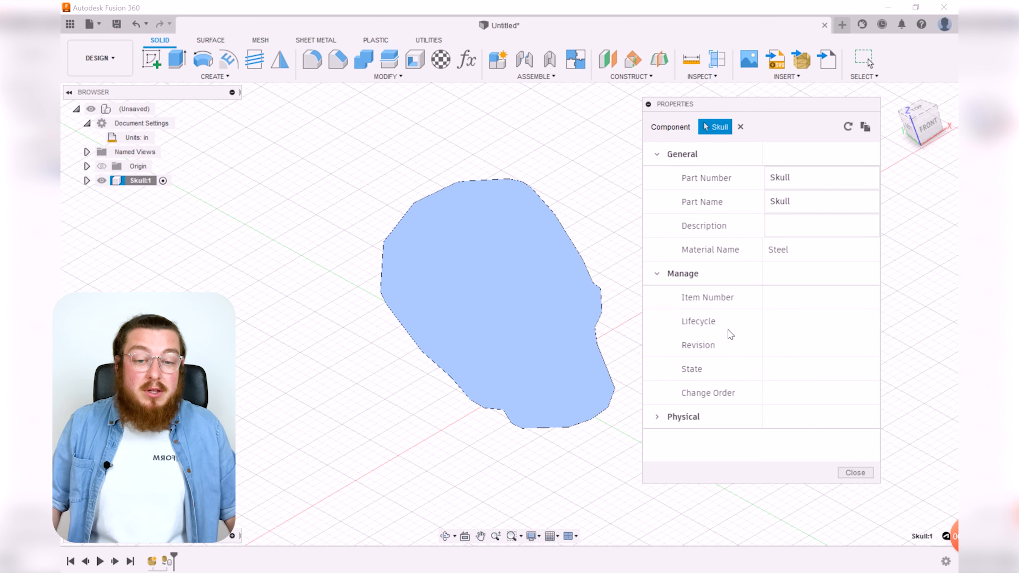
left_click(659, 420)
scroll(736, 360, "down", 5)
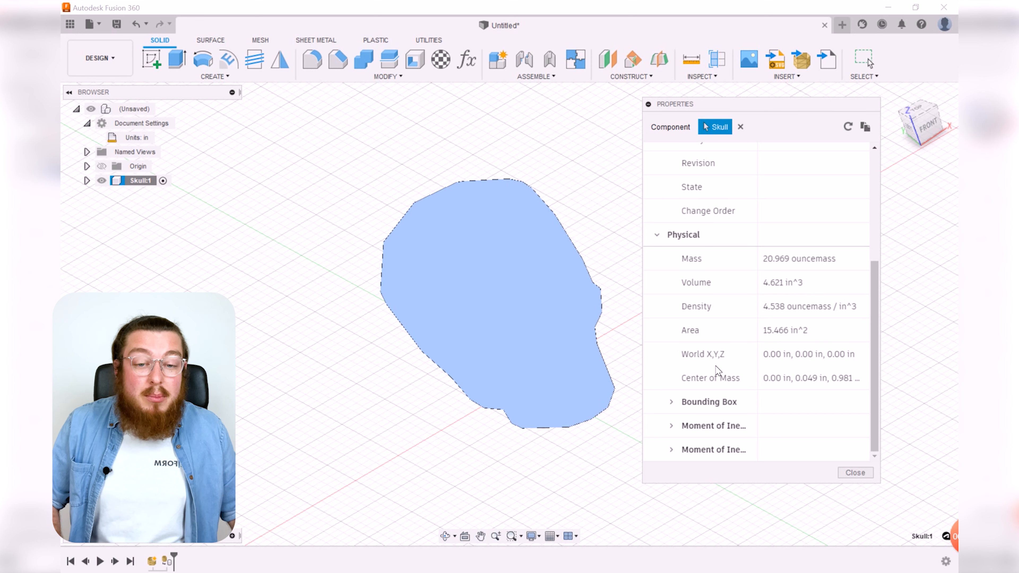
left_click(676, 406)
scroll(728, 357, "down", 2)
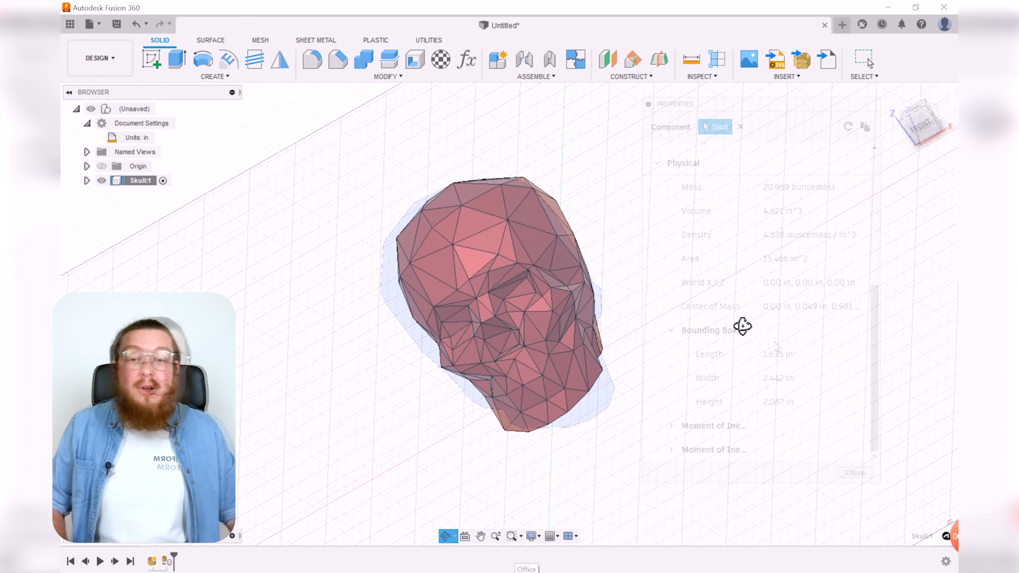
middle_click_drag(741, 325, 712, 370, "shift")
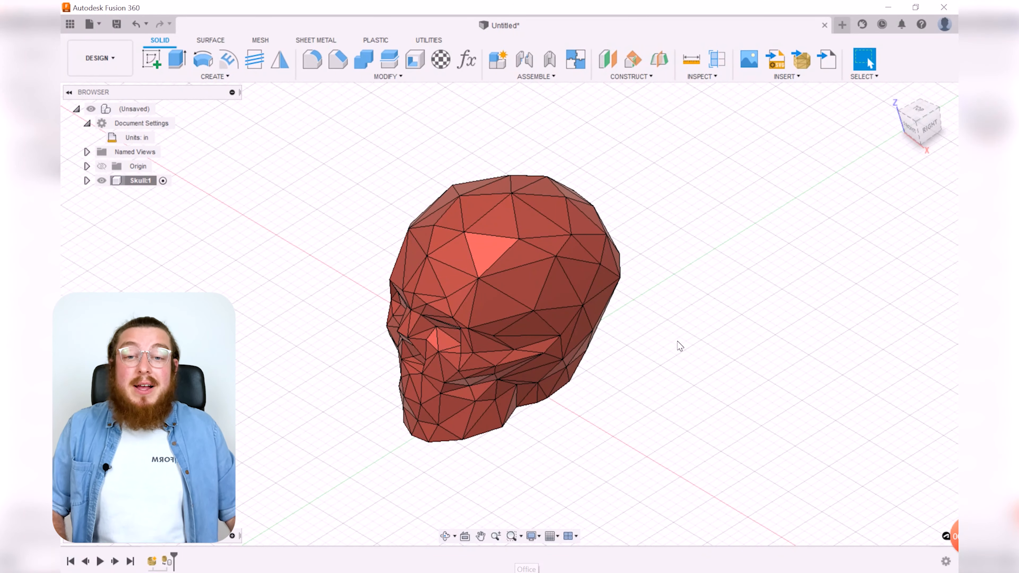
Step: Open Change Parameters and add a user parameter named X_Axis with an expression of 1.635 in
left_click(404, 77)
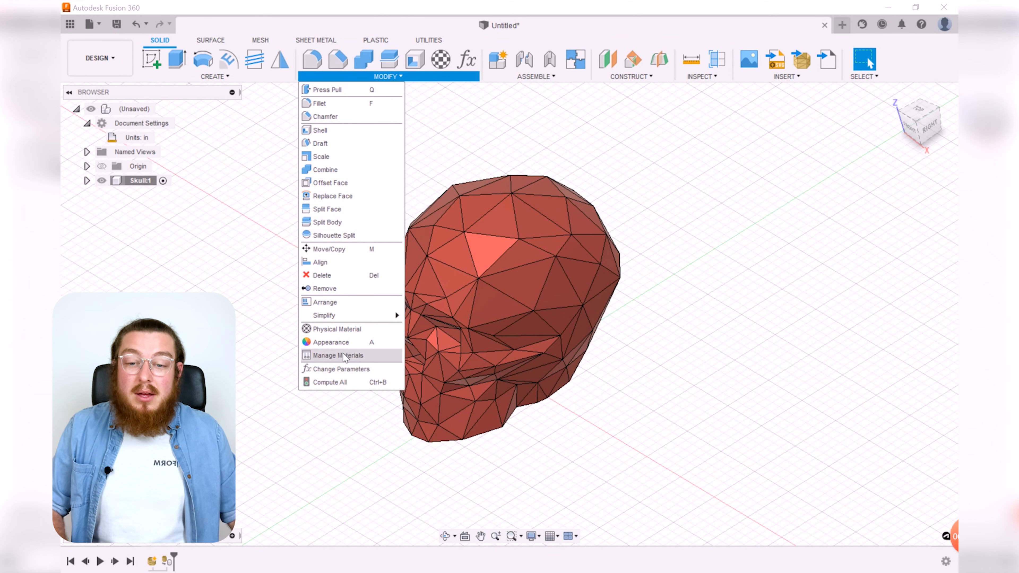
left_click(348, 369)
left_click_drag(432, 181, 441, 154)
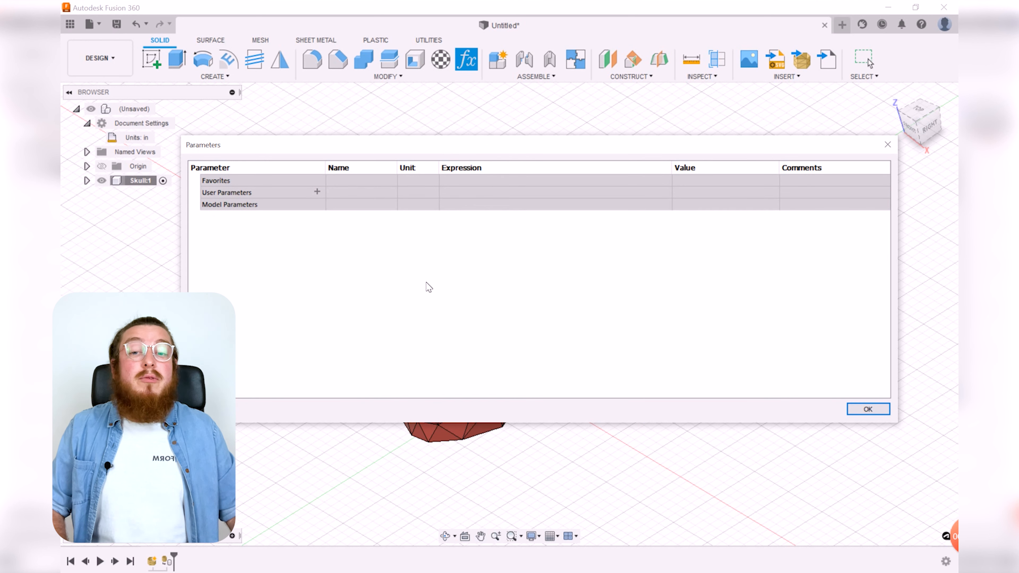
left_click_drag(443, 141, 454, 121)
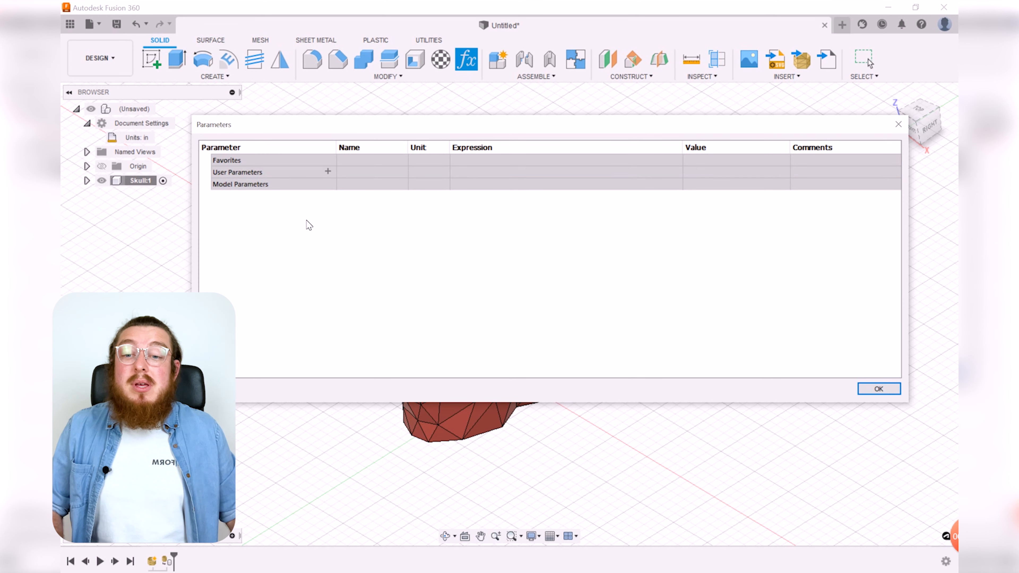
left_click(327, 171)
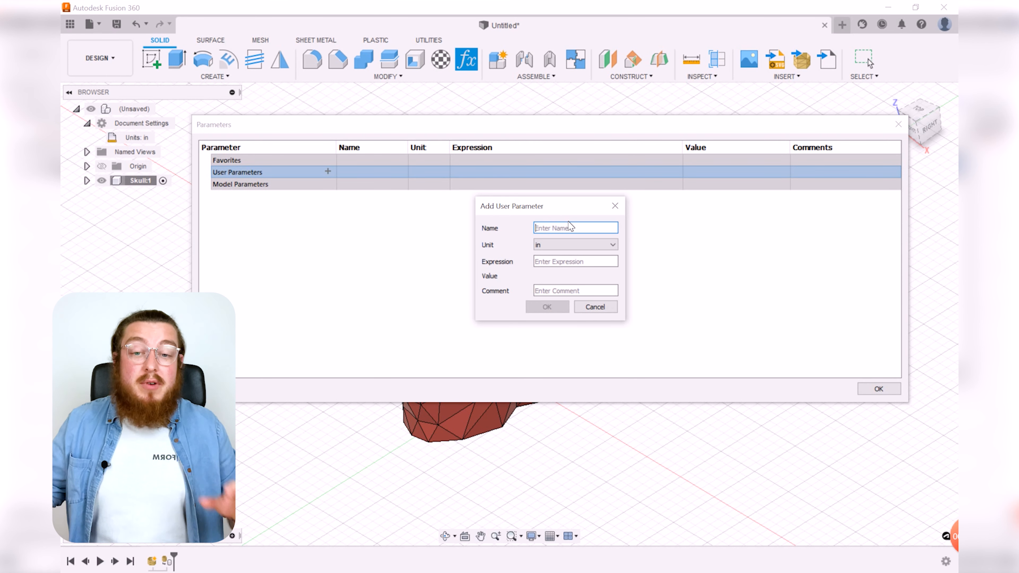
type("xis")
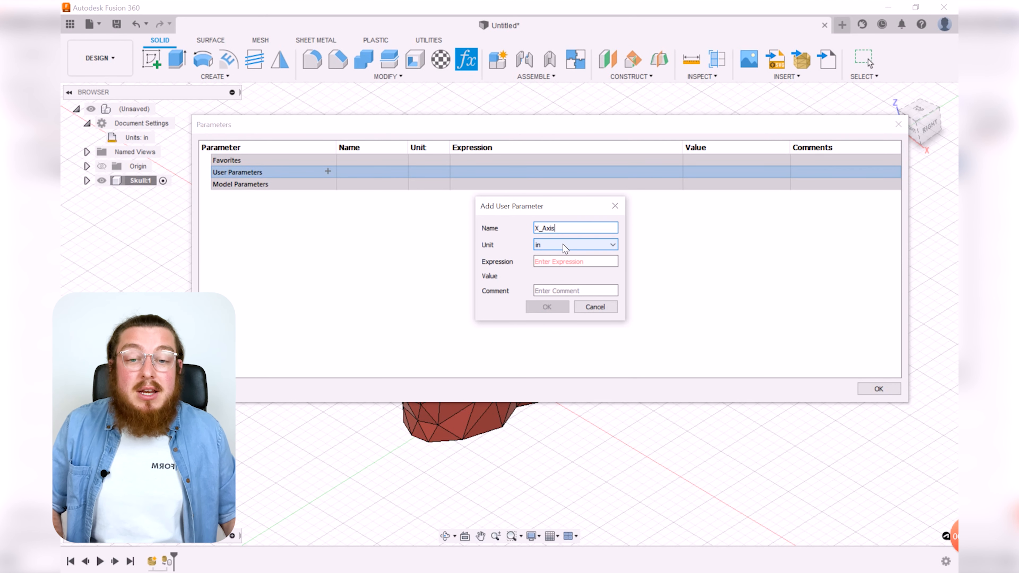
left_click(569, 262)
type("1.635")
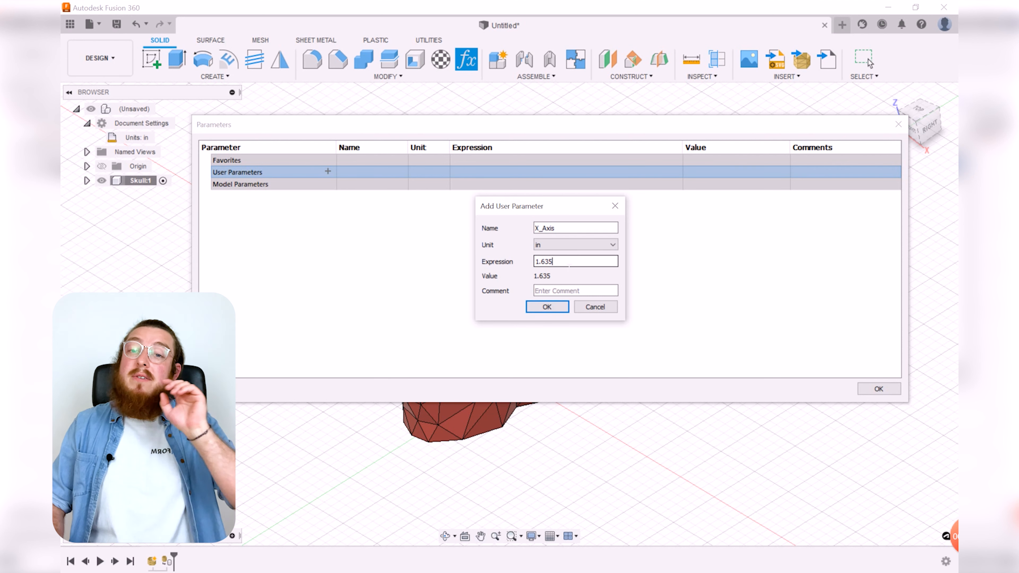
left_click(552, 307)
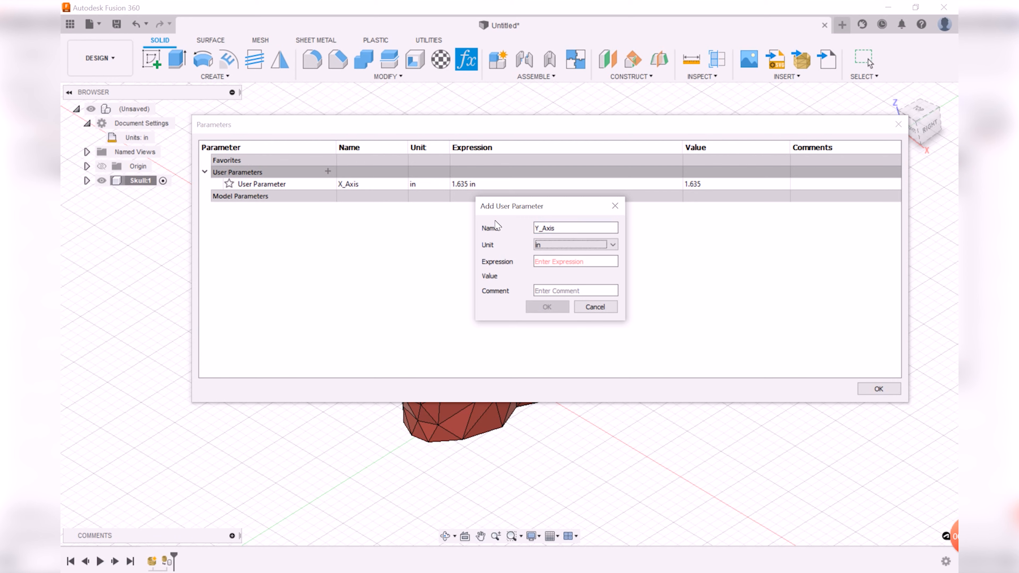
Step: Add user parameters Y_Axis set to 2.442 in and Z_Axis set to 2.087 in
key("Tab")
type("2.442")
left_click(530, 303)
left_click(327, 173)
type("Z_Axis")
key("Tab")
key("Tab")
type("2.087")
left_click(547, 306)
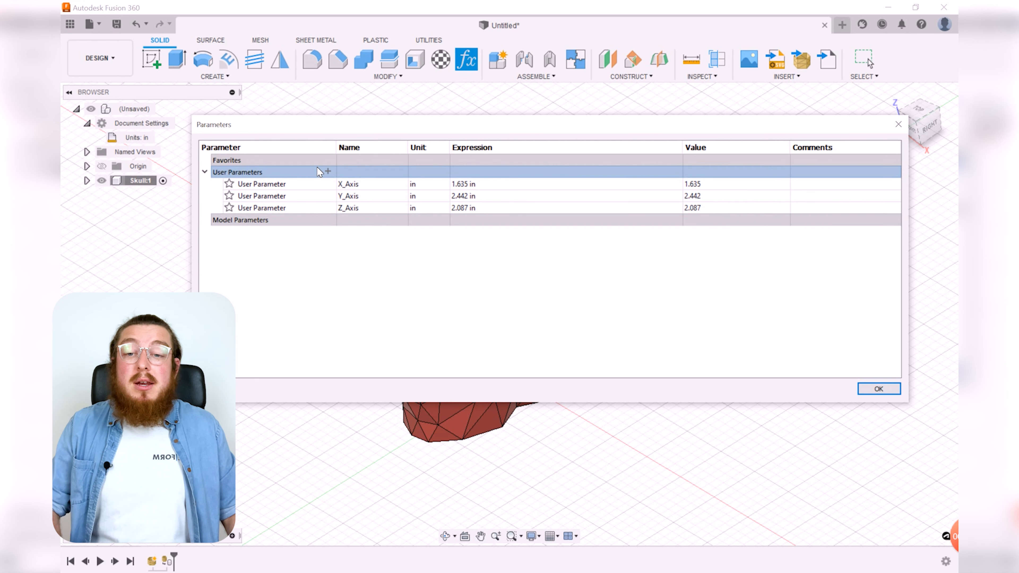
Step: Add a user parameter named Thickness with the expression 3/16 in
left_click(327, 172)
type("Thickness")
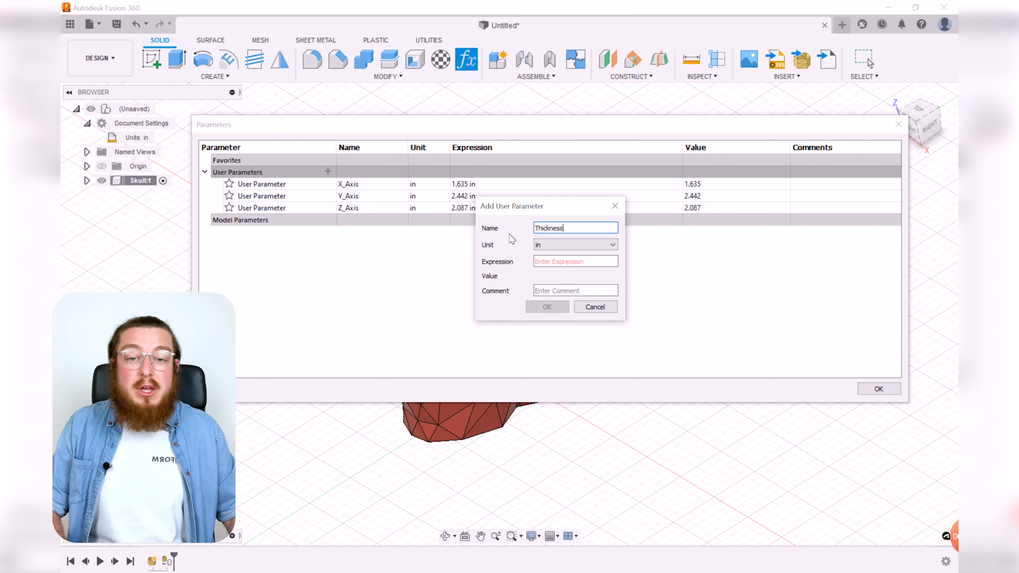
left_click(564, 262)
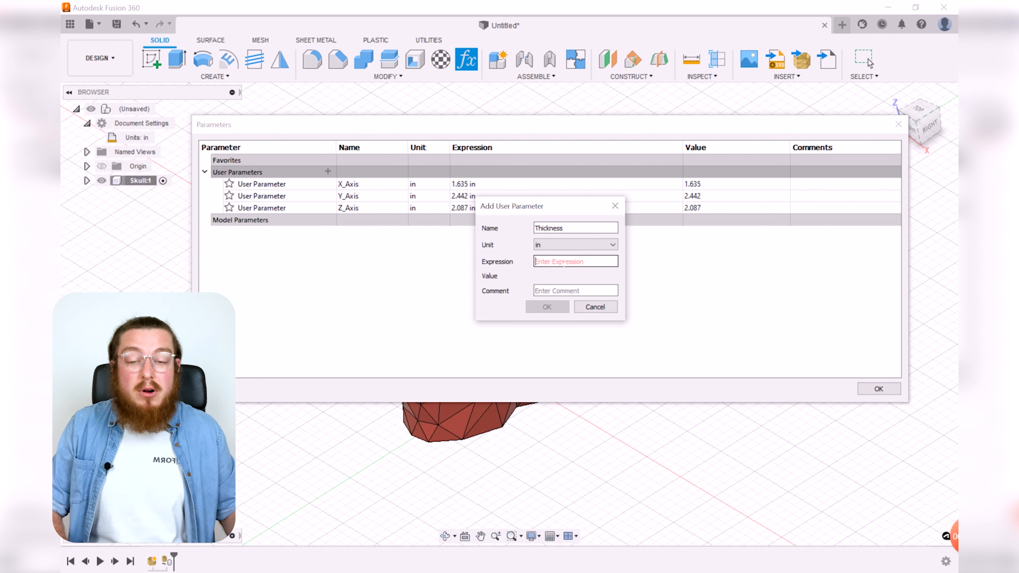
type("3/16")
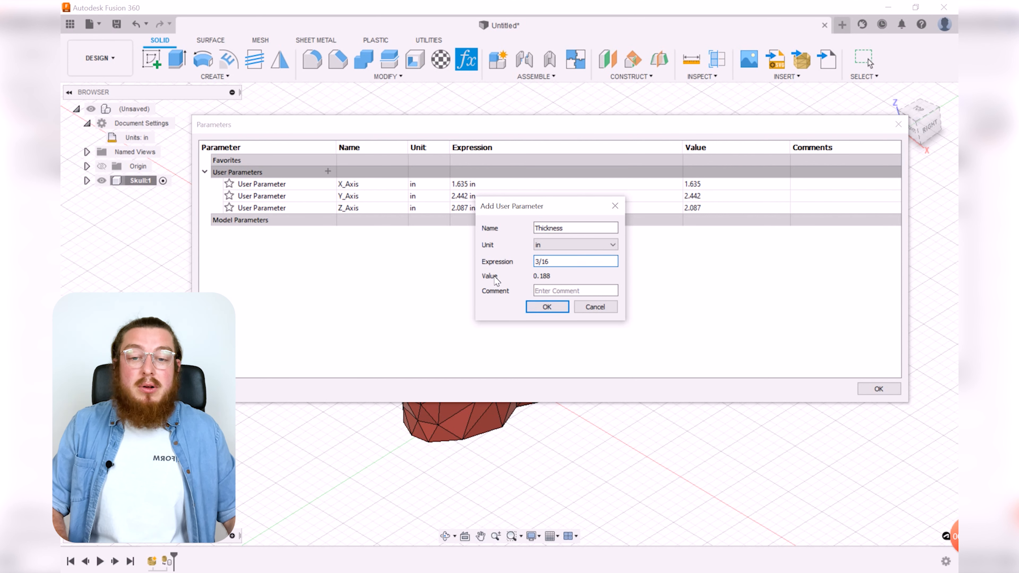
left_click_drag(550, 261, 537, 263)
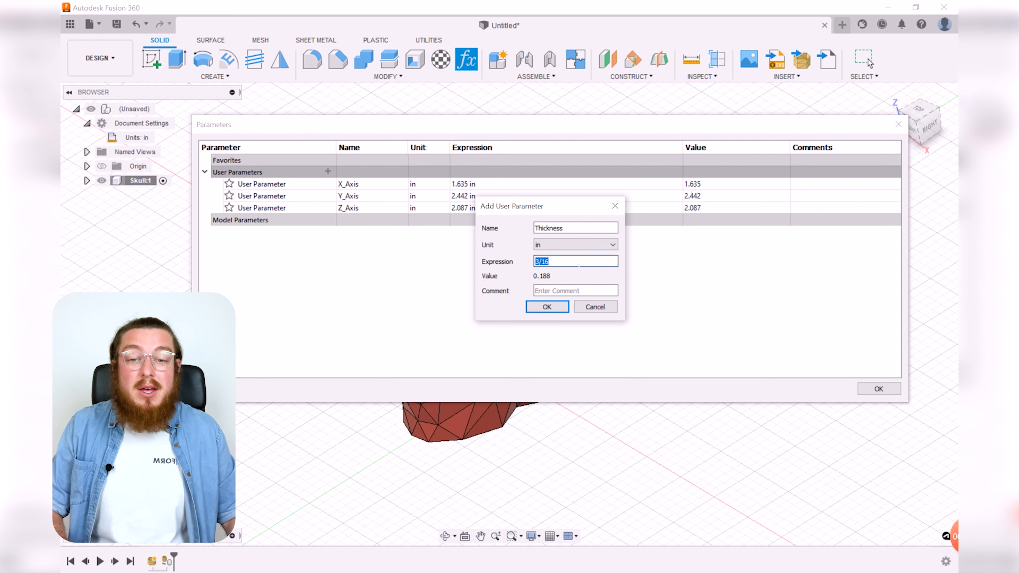
left_click(549, 308)
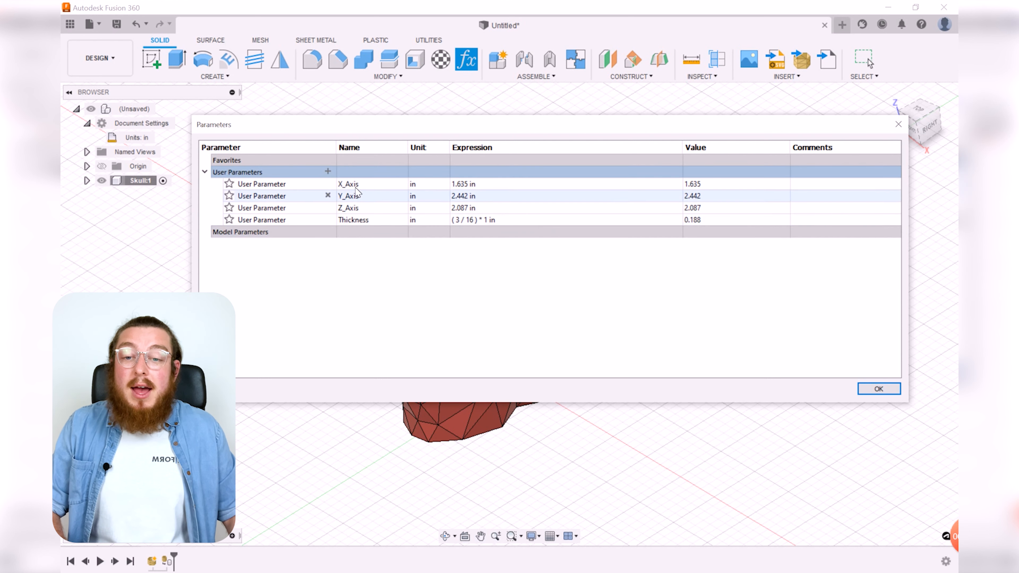
Step: Add a user parameter named Clearance with the expression 1/4 in and close the parameters dialog
left_click(328, 172)
type("Clearance")
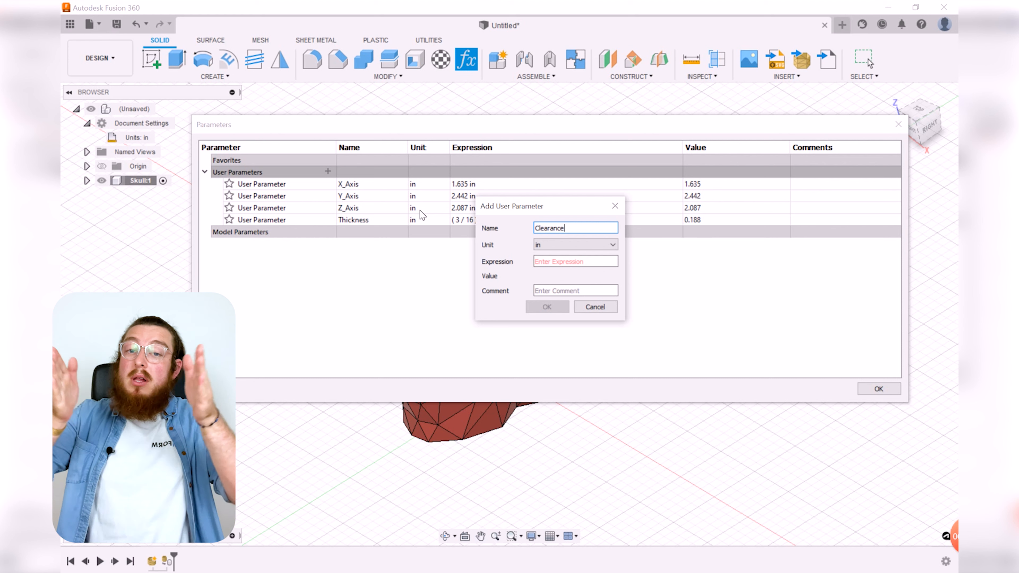
left_click(553, 261)
type("1/4")
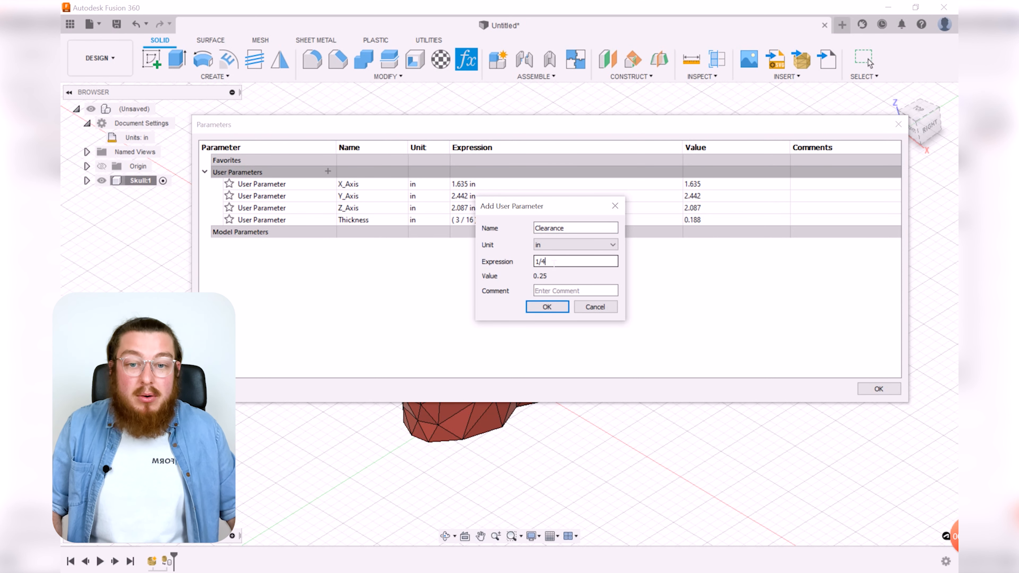
left_click(549, 310)
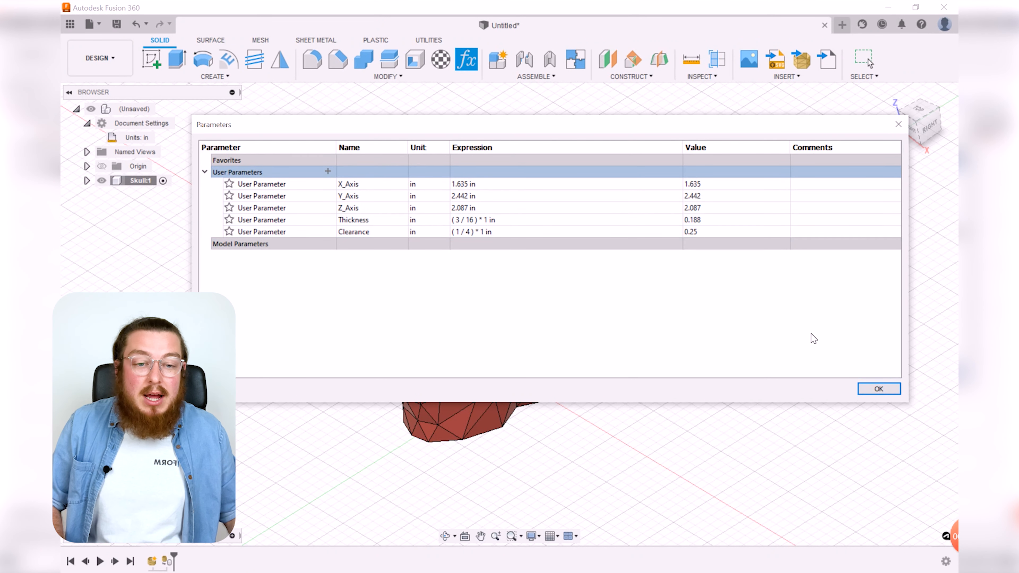
left_click(882, 387)
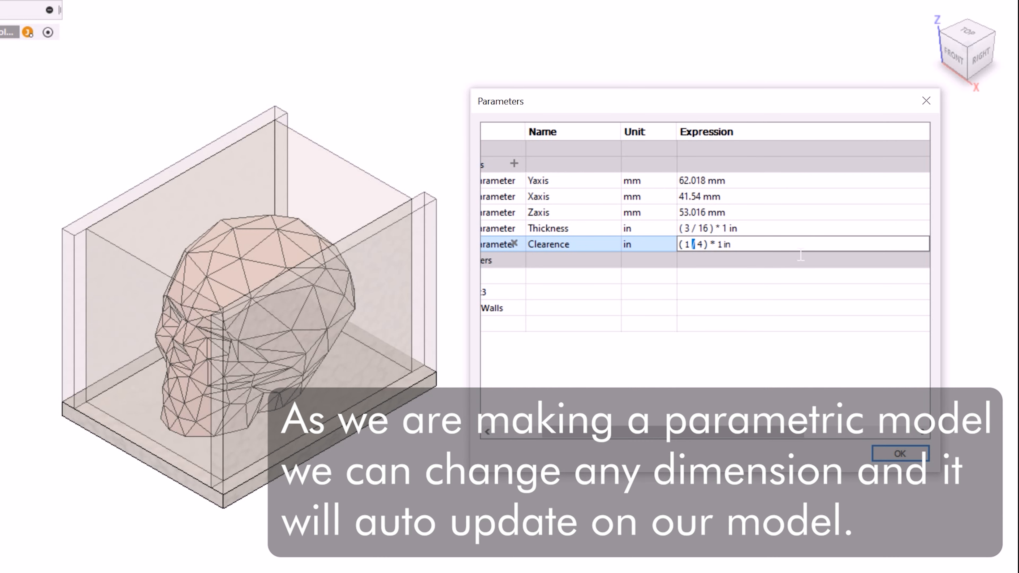
Step: Try different Clearance values in the parameters table, entering 1, then 0.1, then 2
left_click(685, 245)
type("1")
key("Return")
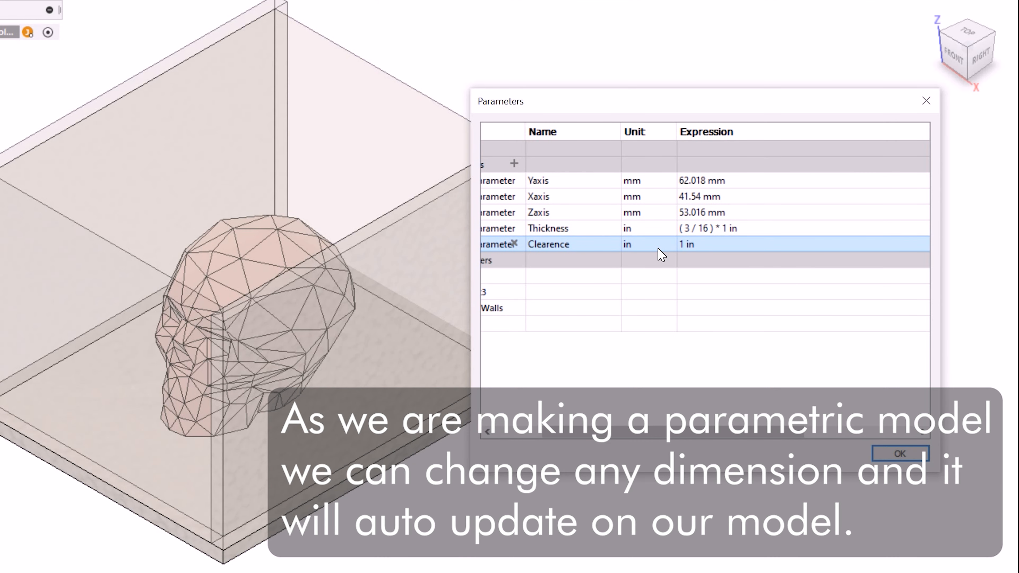
left_click(714, 252)
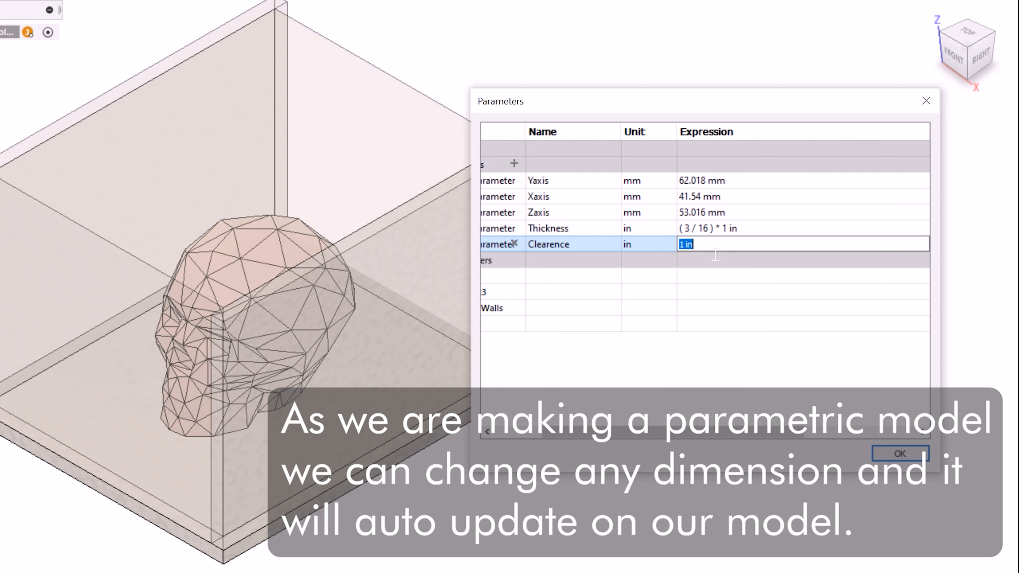
type("0.1")
key("Return")
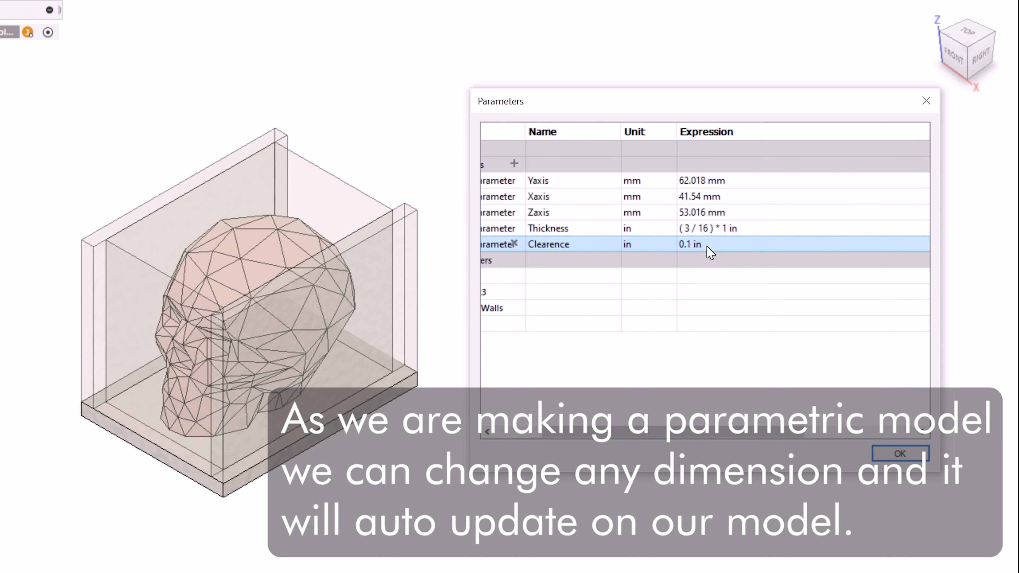
left_click(712, 253)
type("2")
key("Return")
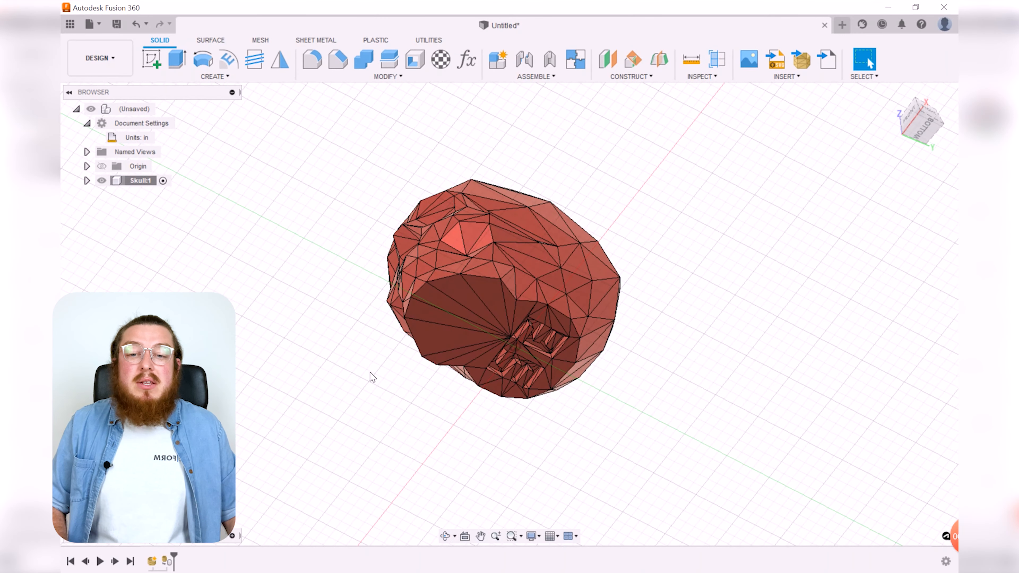
Step: Save the design under the name Skull
middle_click_drag(693, 238, 738, 367, "shift")
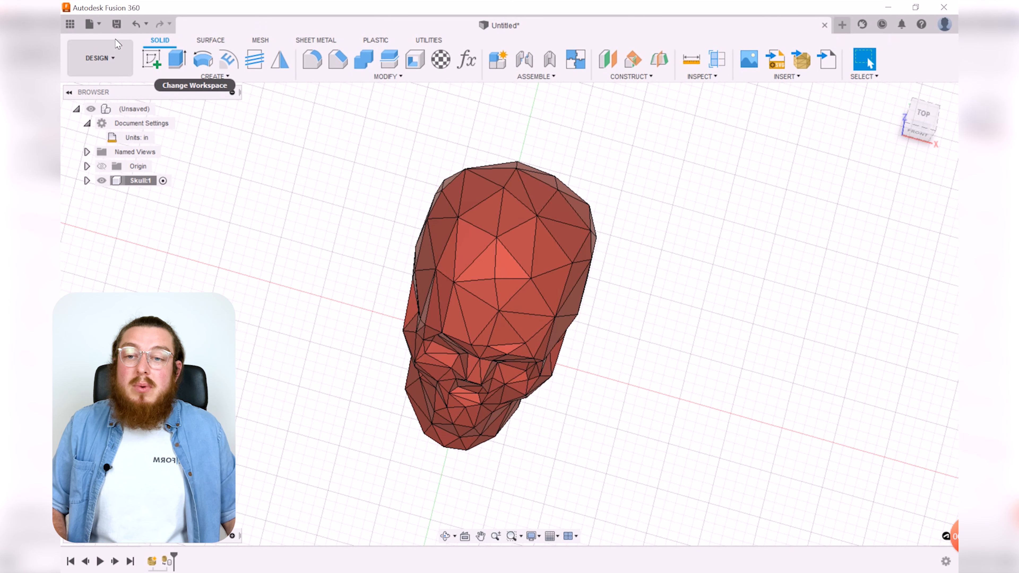
left_click(116, 24)
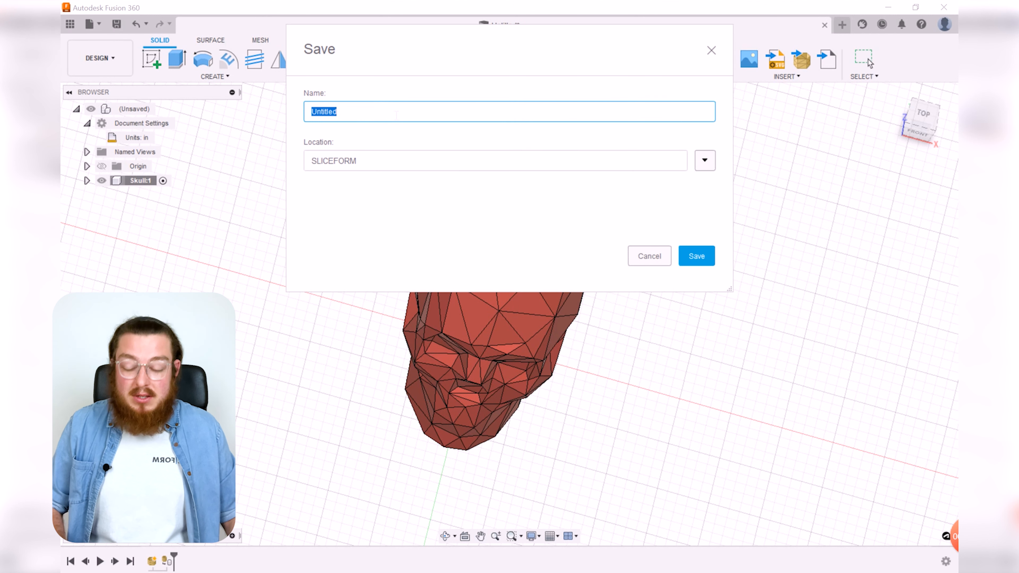
type("Sku")
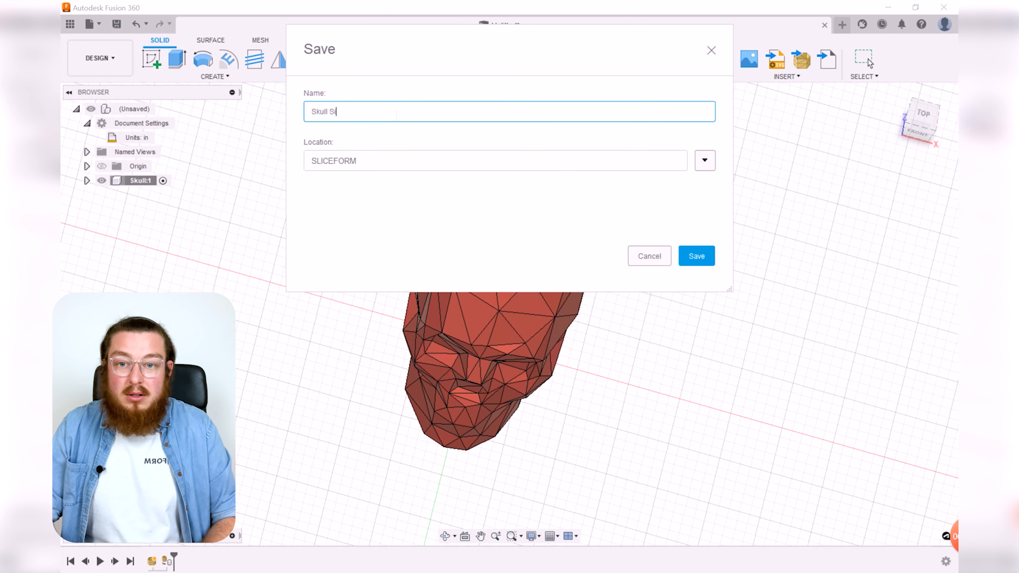
type("ll Sl")
key("BackSpace")
key("BackSpace")
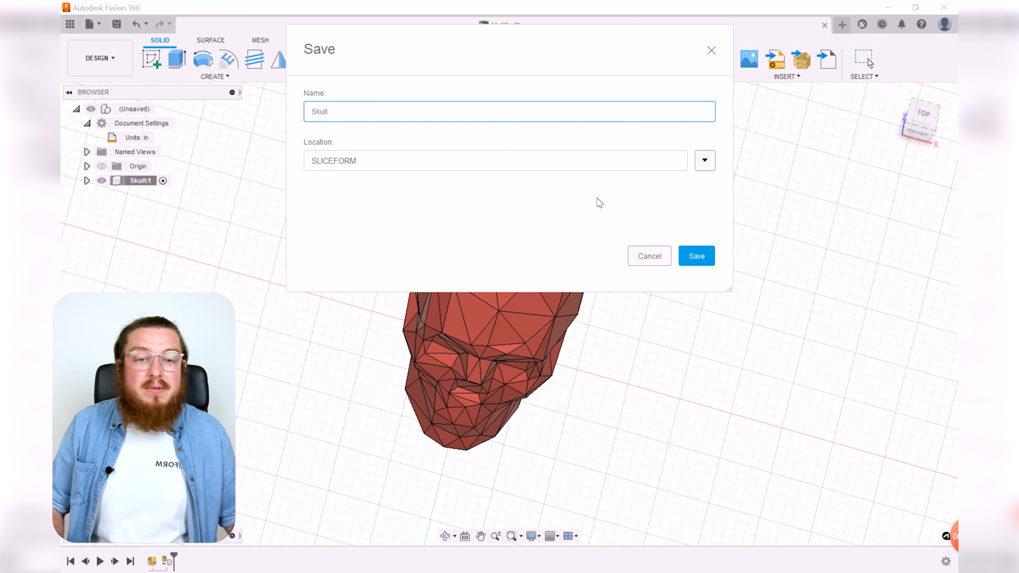
left_click(696, 255)
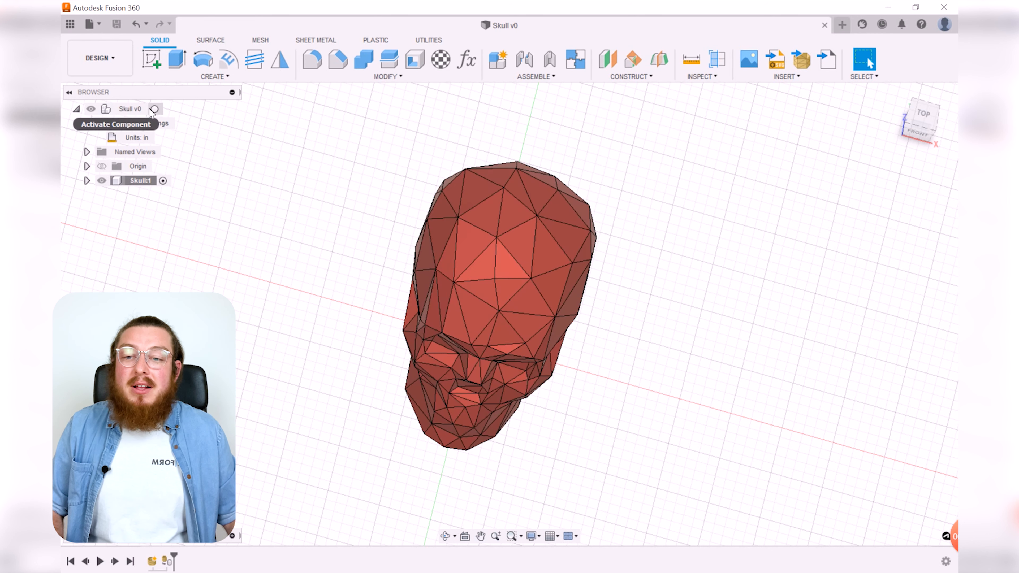
Step: Activate the root component, then reactivate the Skull component
left_click(155, 109)
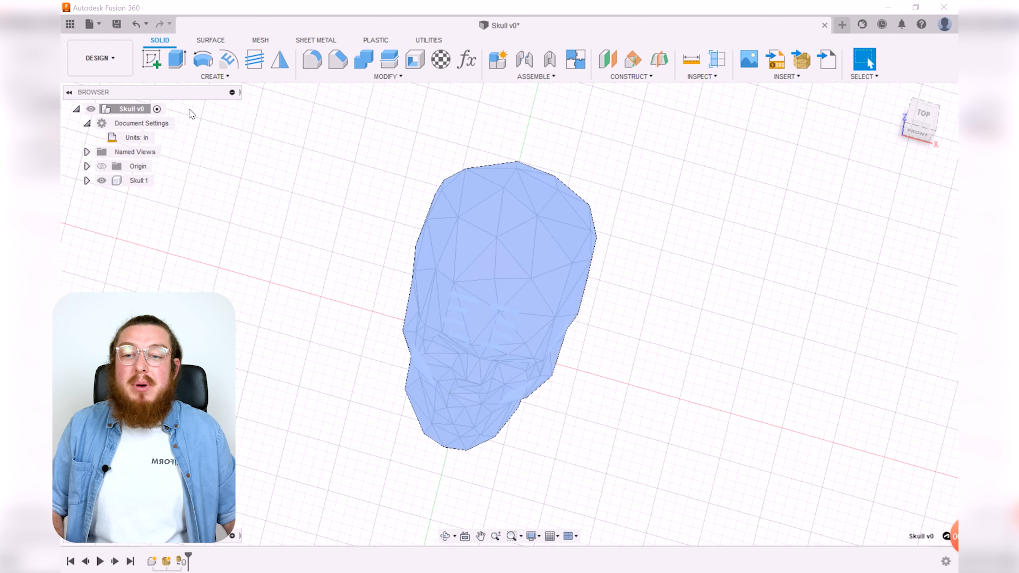
middle_click_drag(723, 317, 686, 295, "shift")
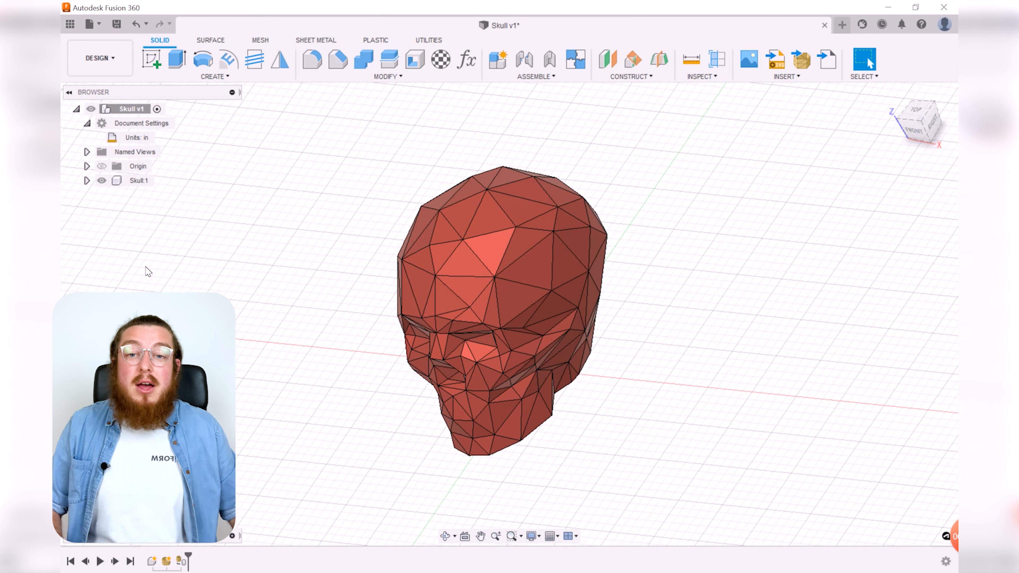
left_click(156, 182)
left_click(163, 182)
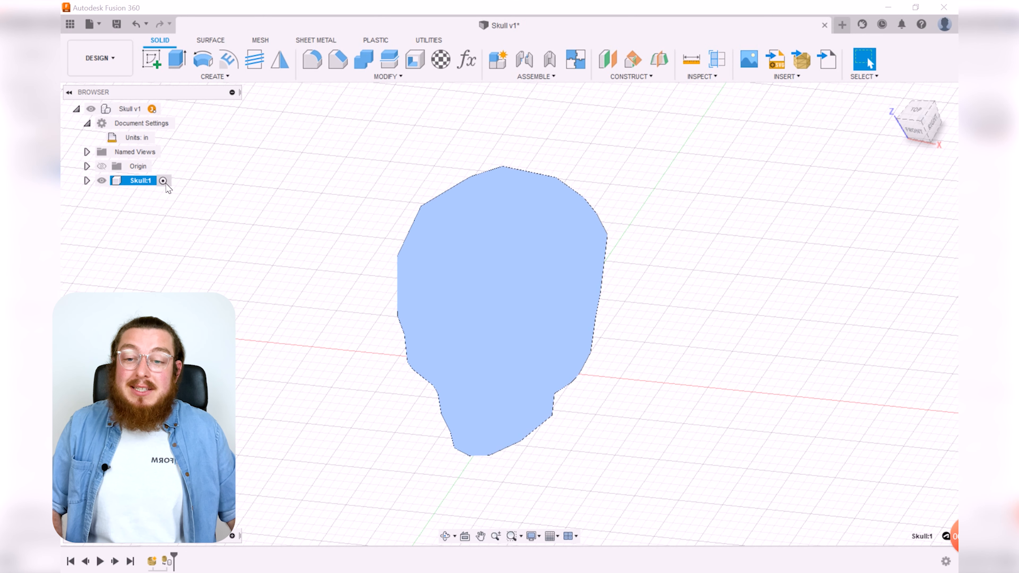
Step: Activate the root component and create a new internal component named Base
left_click(183, 188)
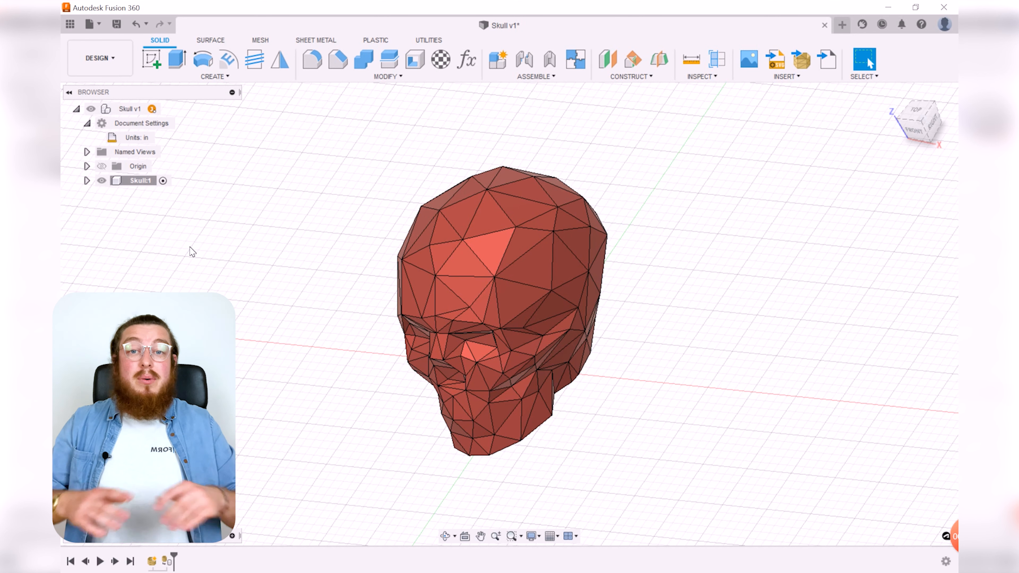
left_click(139, 109)
left_click(246, 161)
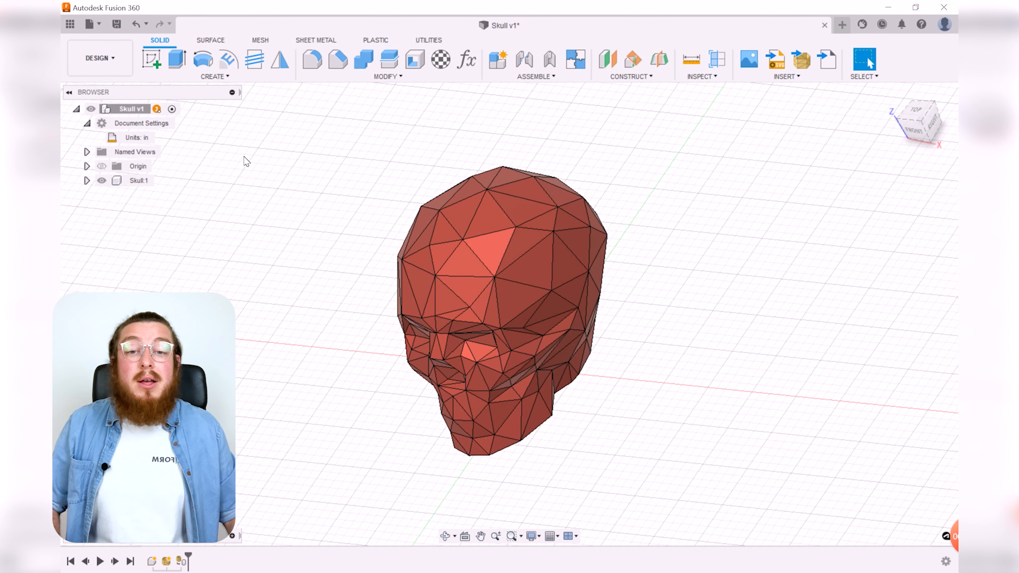
left_click(497, 60)
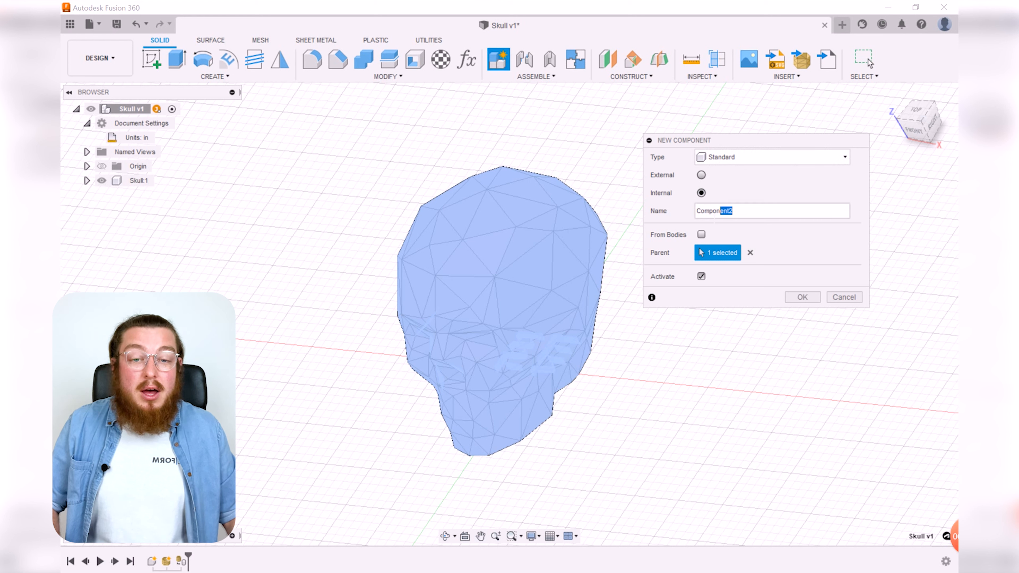
double_click(732, 211)
type("Base")
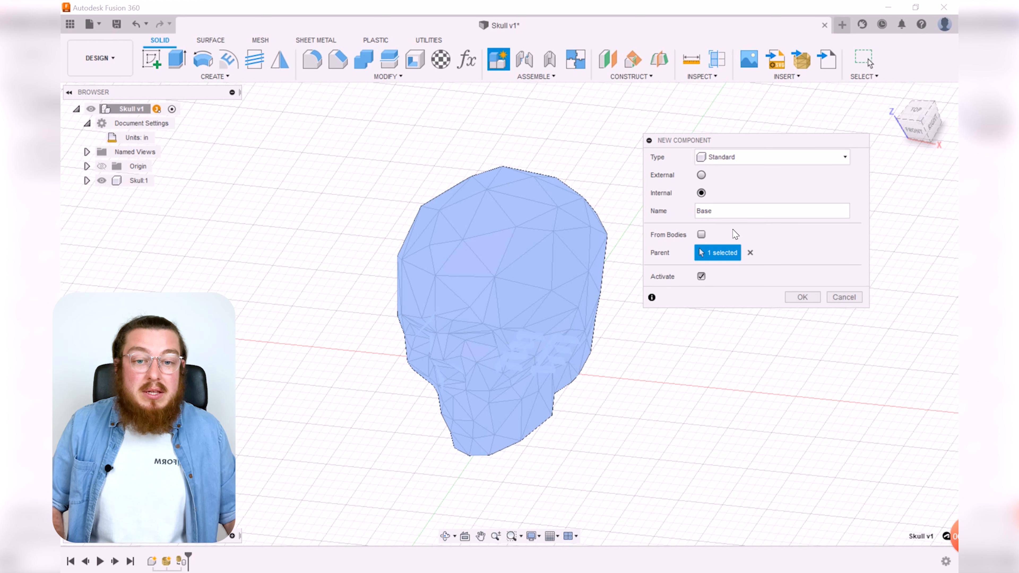
left_click(801, 297)
middle_click_drag(680, 342, 698, 307, "shift")
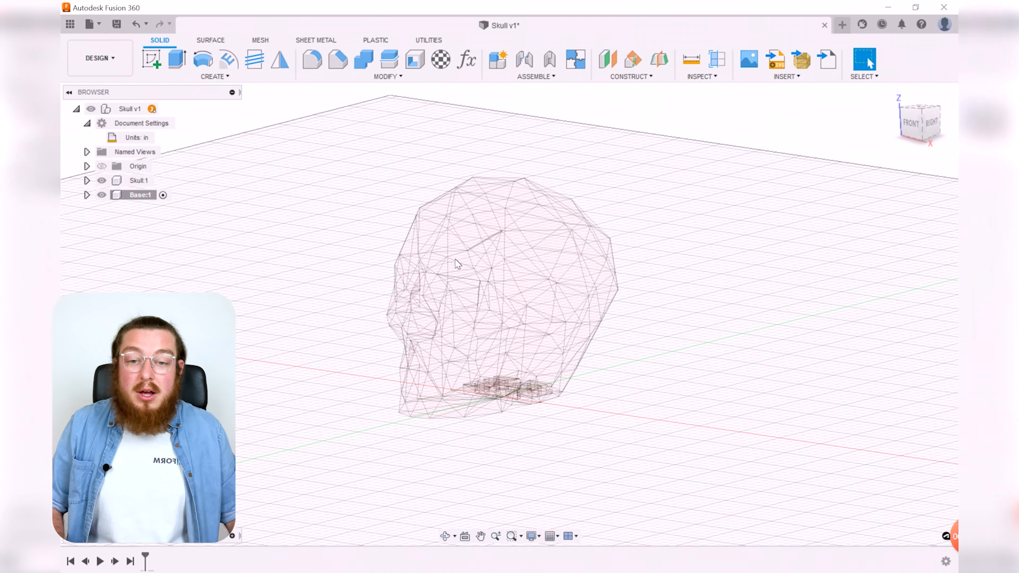
Step: Activate the root component, then reactivate the Base component
middle_click_drag(649, 266, 732, 319, "shift")
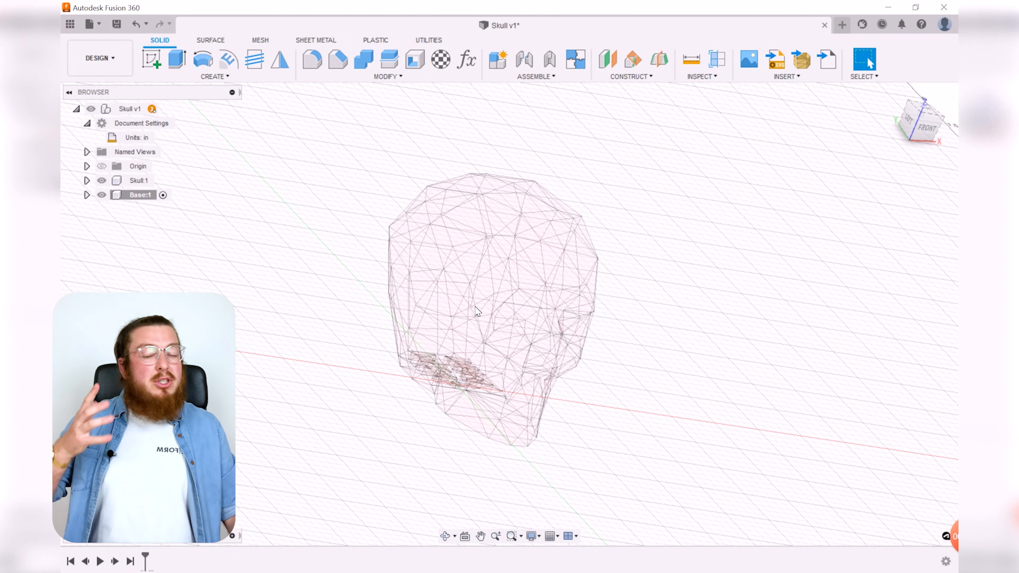
left_click(169, 109)
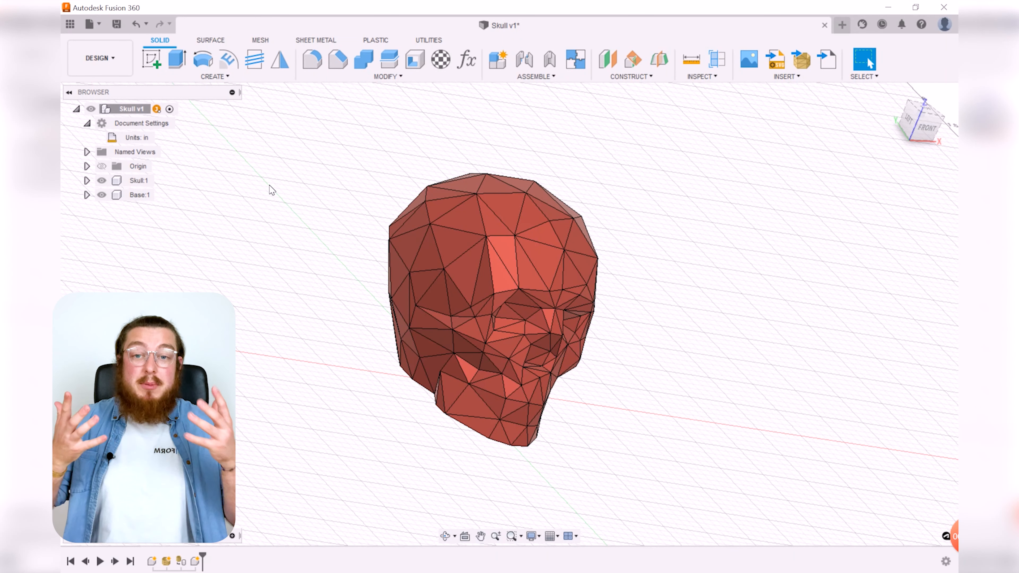
left_click(139, 196)
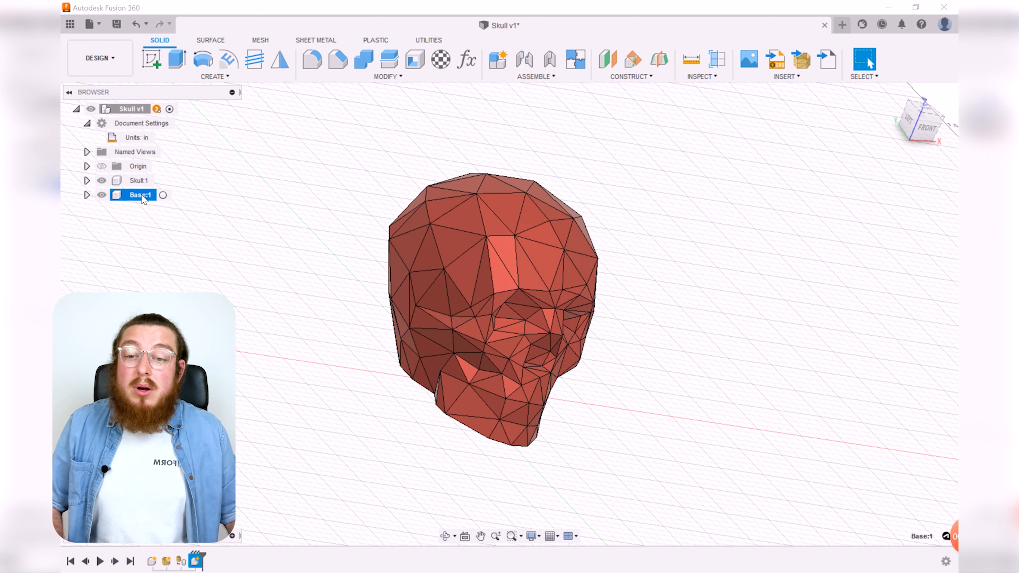
left_click(163, 196)
Step: Start a new sketch on the horizontal XY origin plane inside the Base component
middle_click_drag(683, 259, 655, 296, "shift")
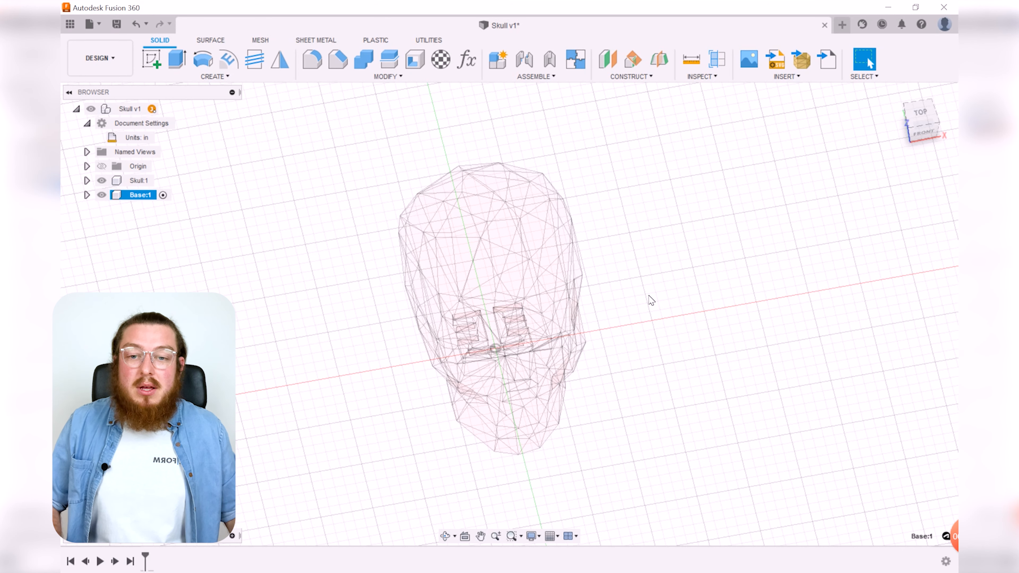
mouse_move(637, 284)
middle_mouse_down("shift")
mouse_move(619, 291)
mouse_move(643, 304)
middle_mouse_up("shift")
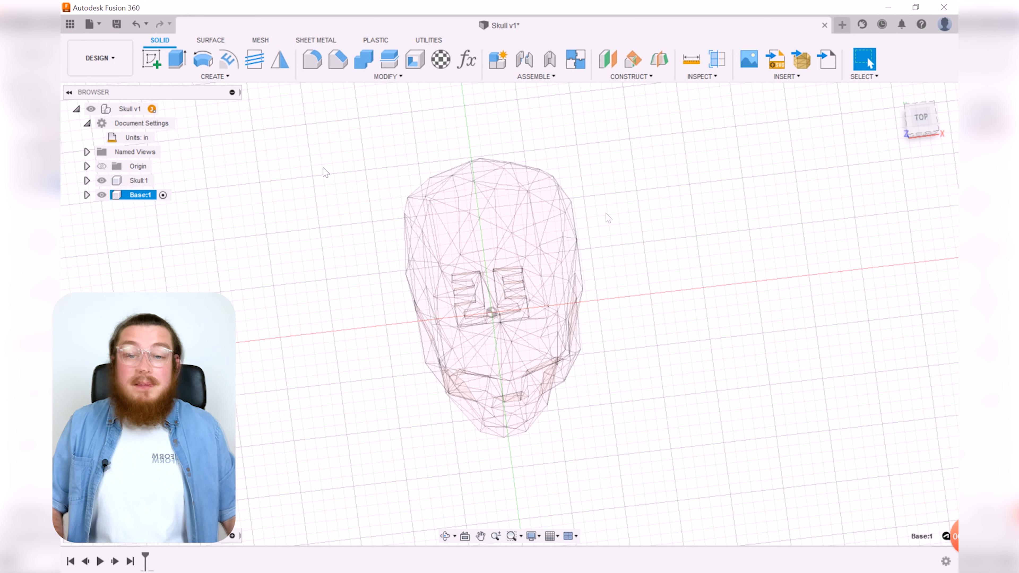
left_click(158, 67)
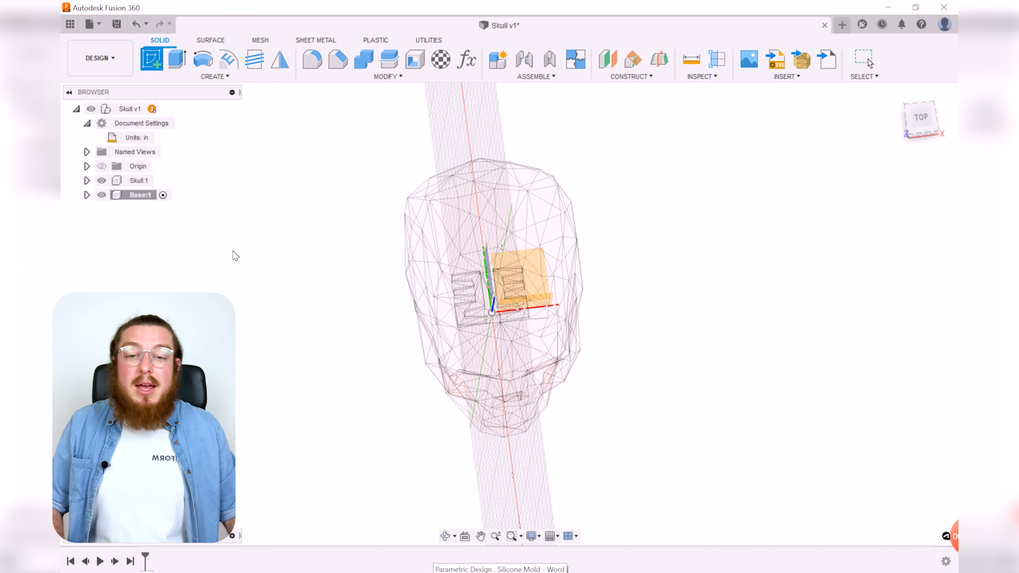
mouse_move(650, 325)
middle_mouse_down("shift")
mouse_move(650, 268)
mouse_move(633, 234)
middle_mouse_up("shift")
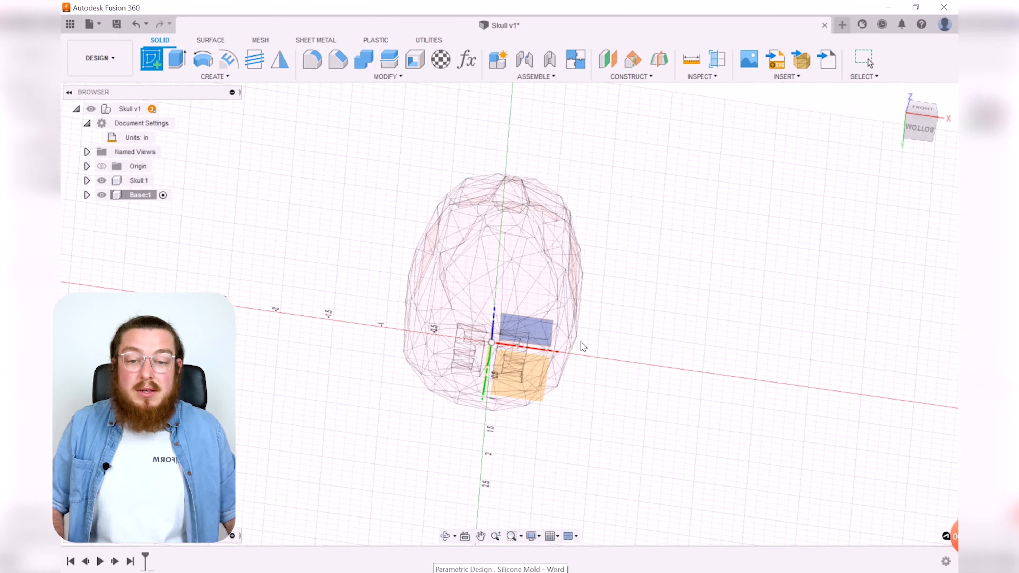
left_click(520, 381)
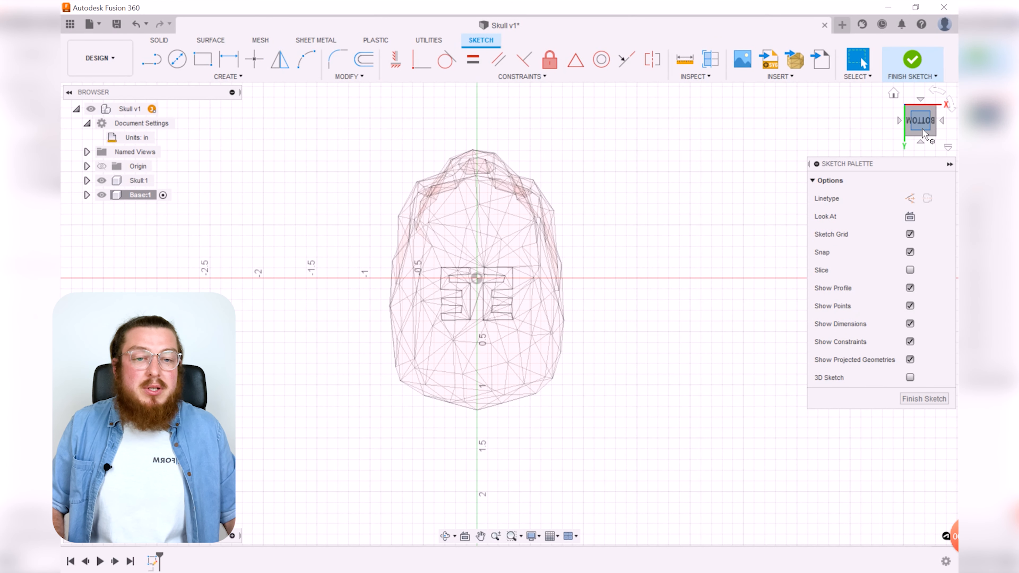
Step: Draw a center rectangle at the origin about 2.5 in wide by 2.9 in tall enclosing the skull
mouse_move(660, 138)
middle_mouse_down("shift")
mouse_move(674, 326)
mouse_move(631, 324)
mouse_move(628, 237)
mouse_move(614, 278)
mouse_move(625, 175)
mouse_move(644, 150)
mouse_move(598, 156)
mouse_move(661, 153)
middle_mouse_up("shift")
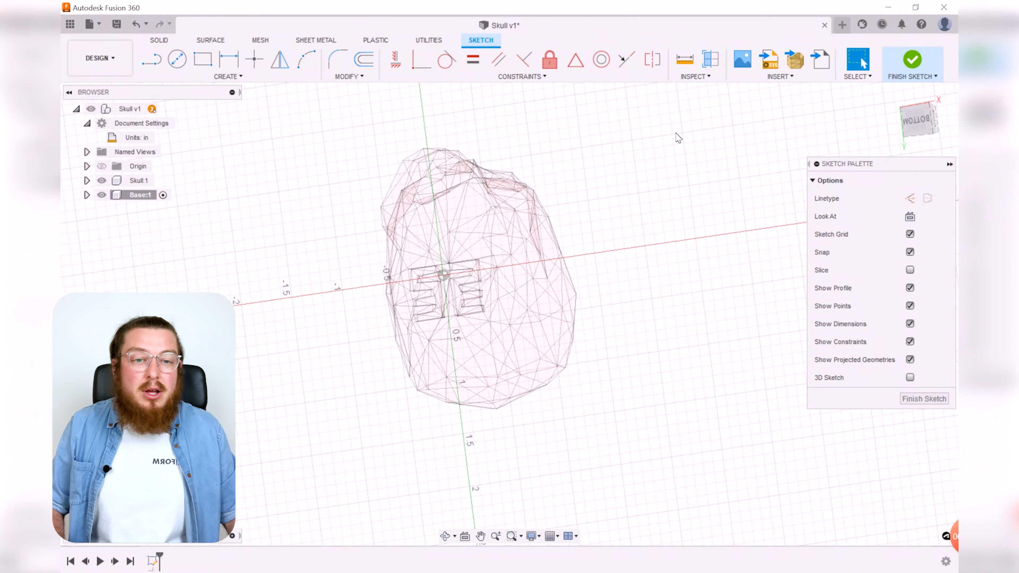
left_click(924, 128)
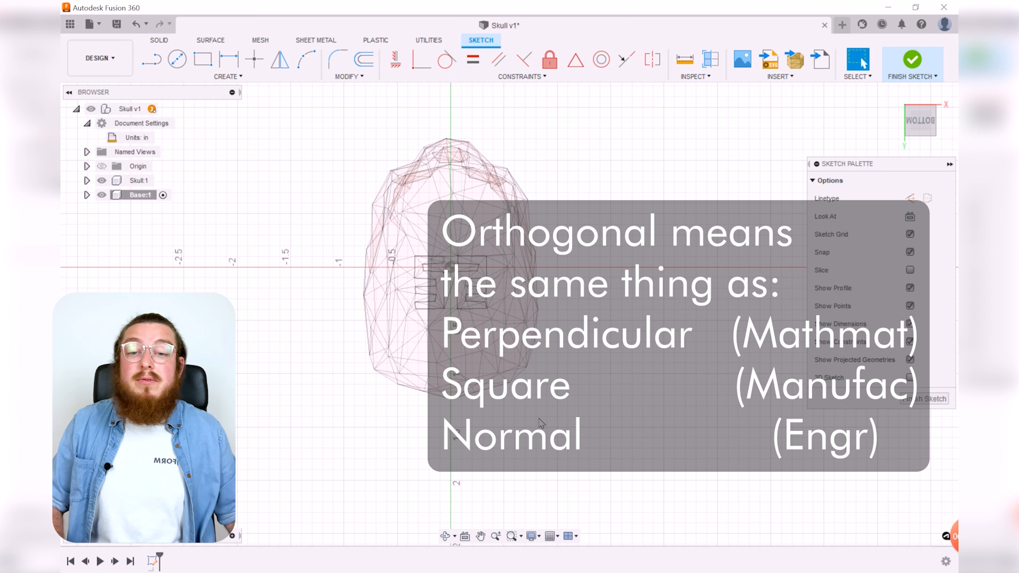
left_click(268, 77)
mouse_move(223, 103)
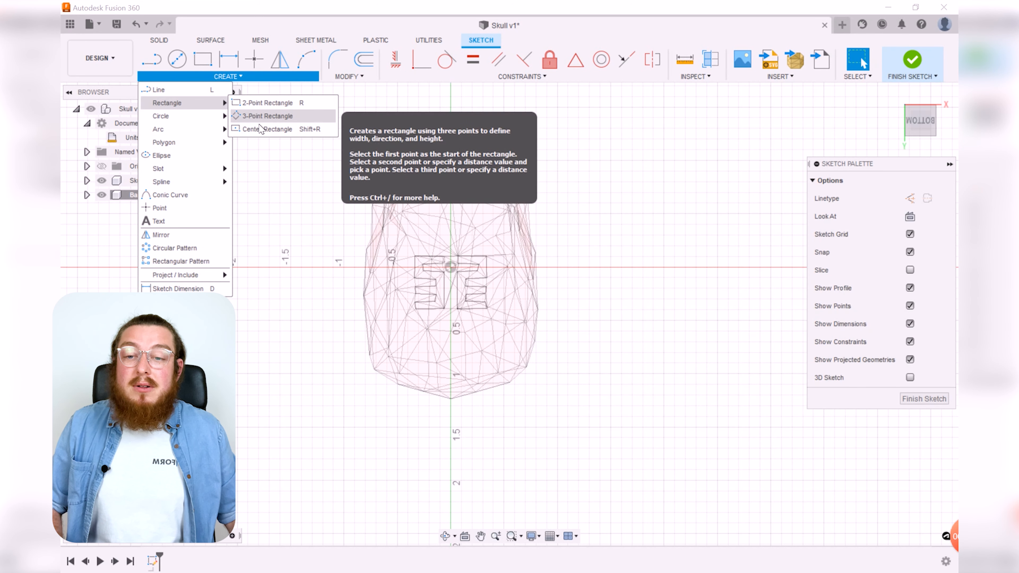
left_click(259, 132)
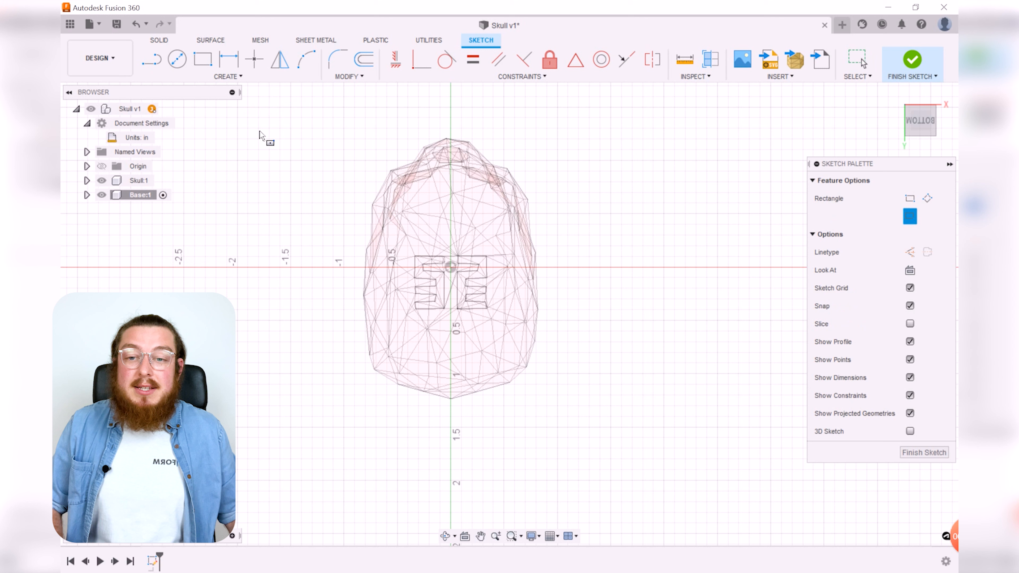
left_click(451, 268)
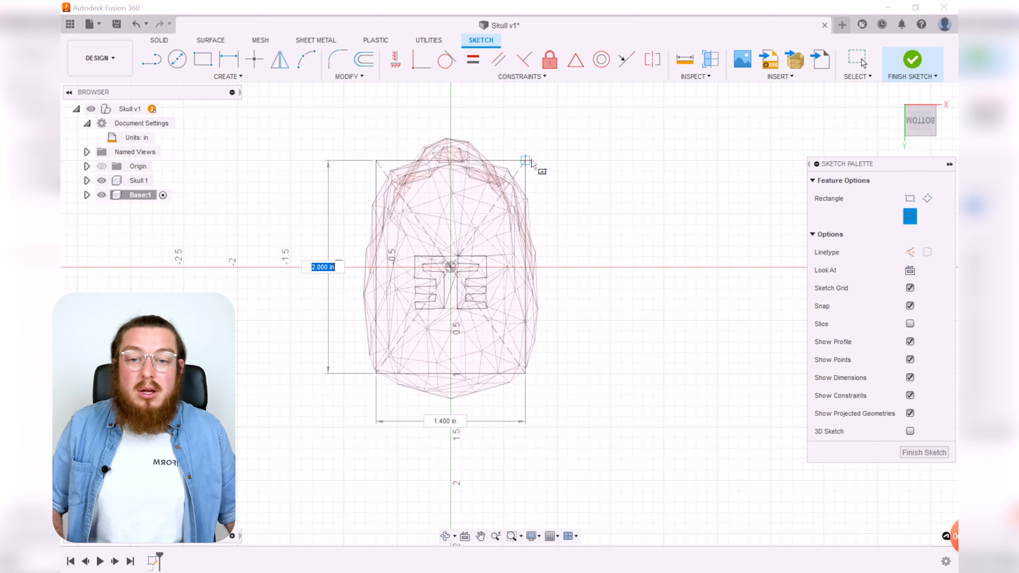
left_click(584, 113)
middle_click_drag(633, 216, 626, 249)
key("Escape")
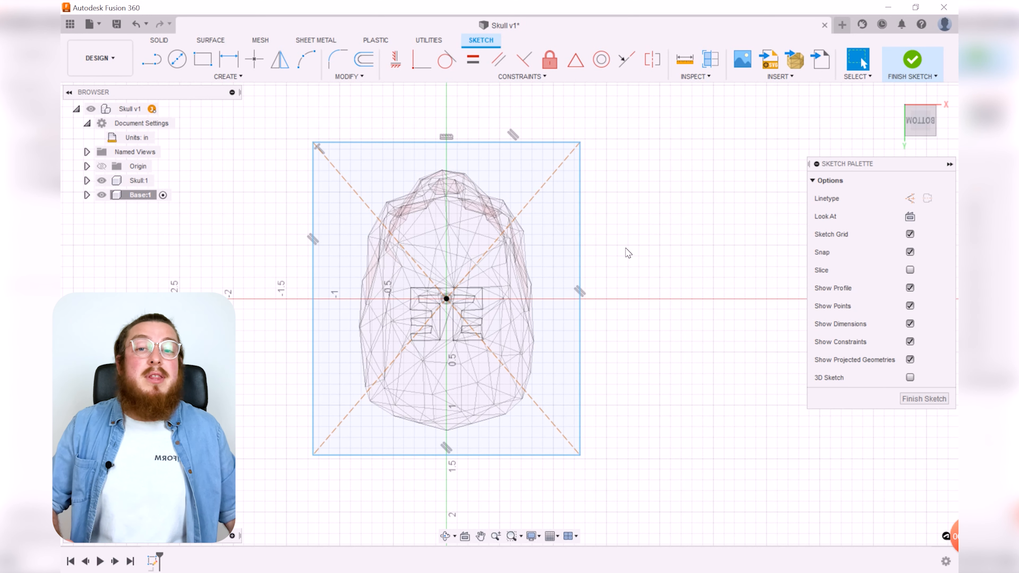
mouse_move(609, 244)
middle_mouse_down()
mouse_move(691, 253)
mouse_move(694, 266)
middle_mouse_up()
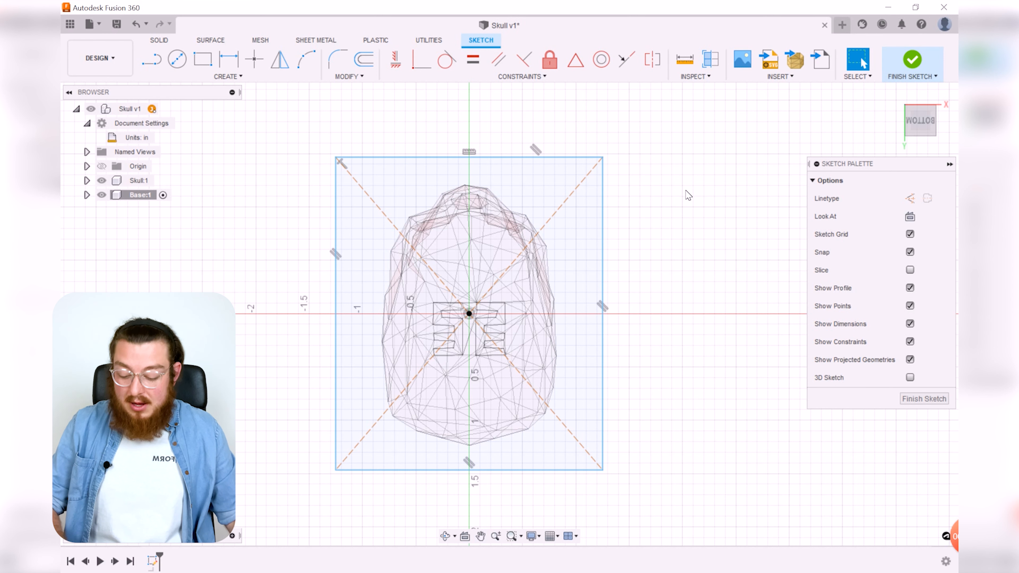
Step: Dimension the rectangle's width with the expression X_Axis+2*(Thickness+Clearance)
key("d")
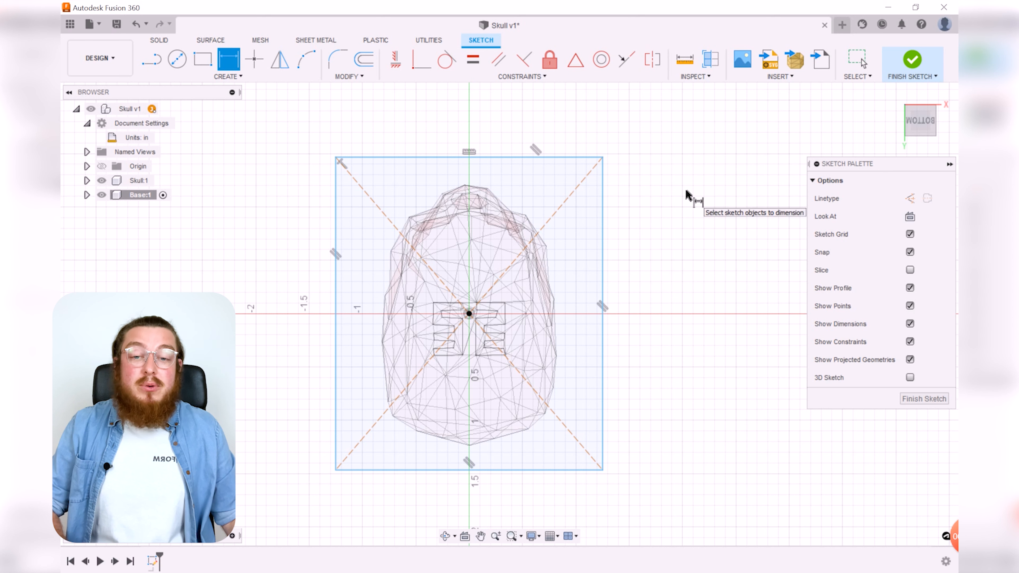
left_click(520, 160)
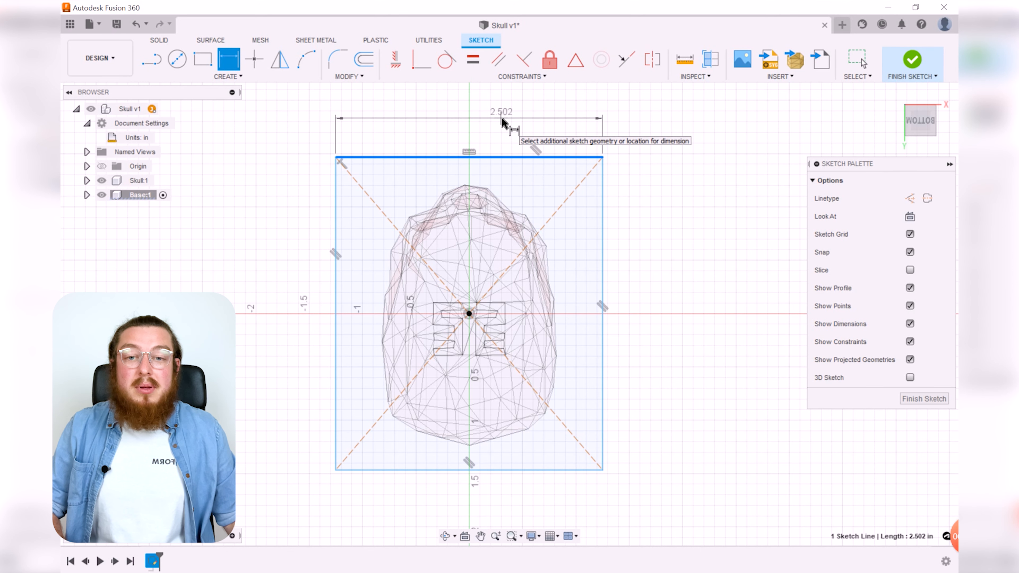
left_click(503, 122)
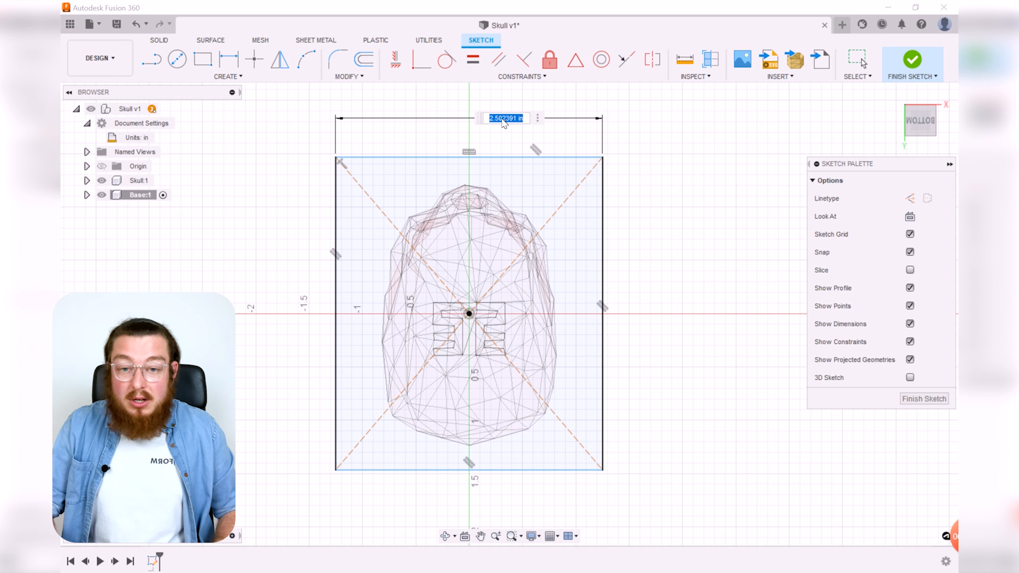
type("X")
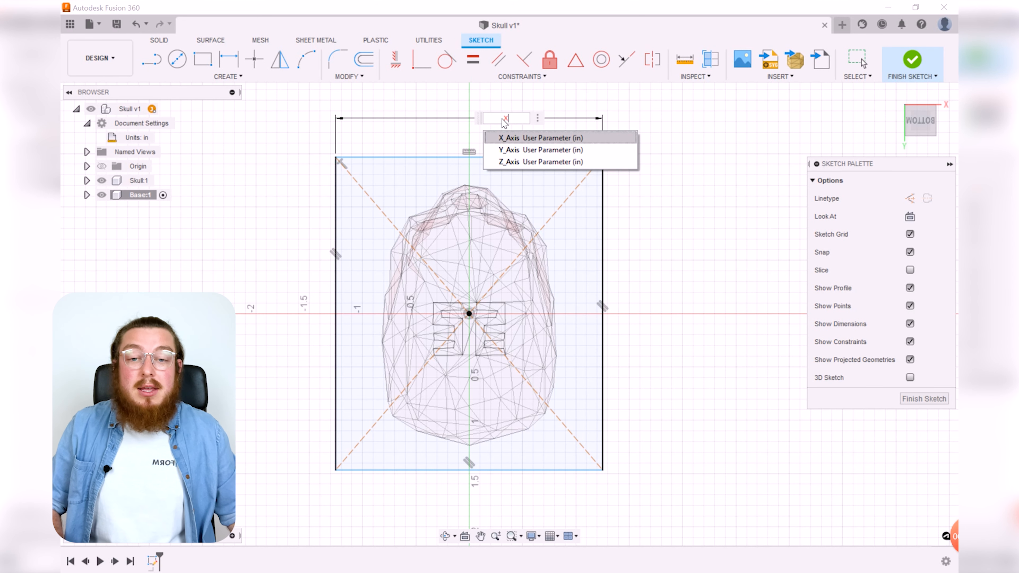
left_click(521, 138)
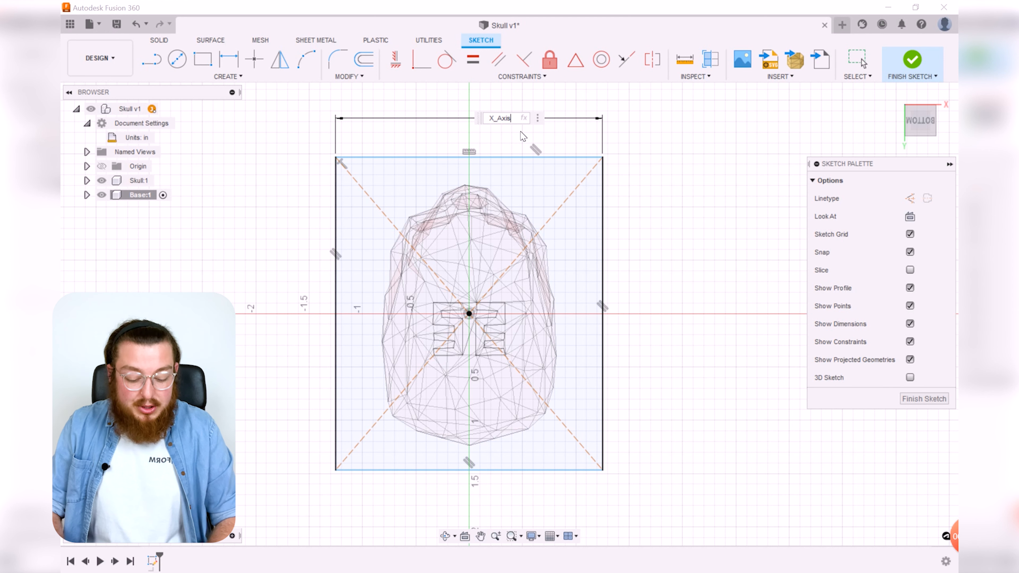
type("+")
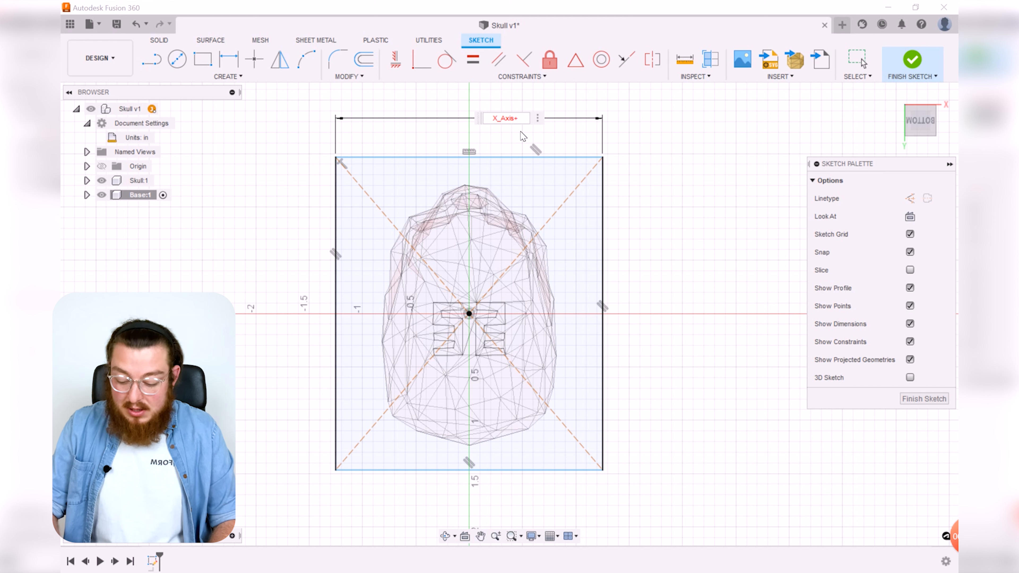
type("2*(")
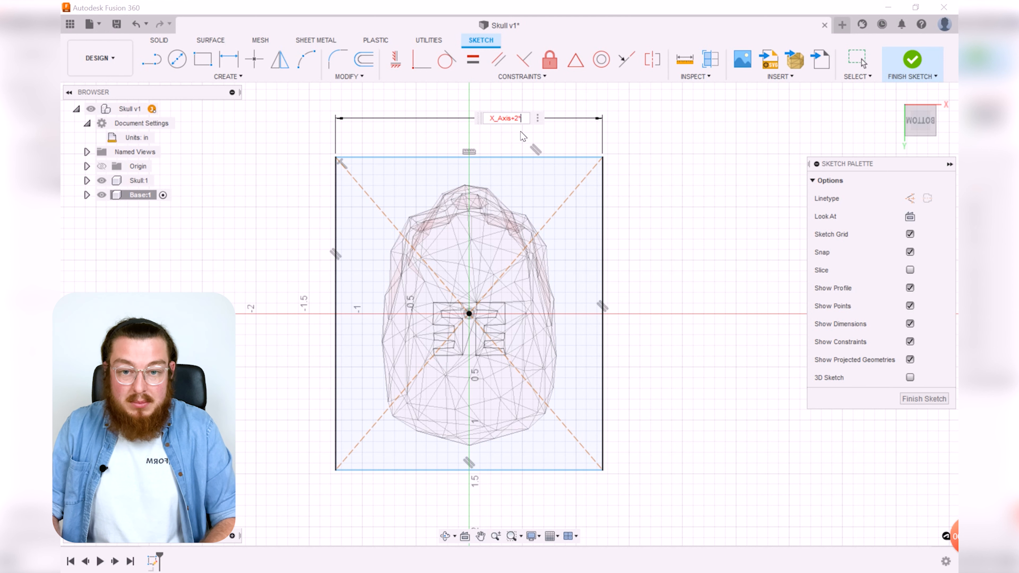
type("Thickness")
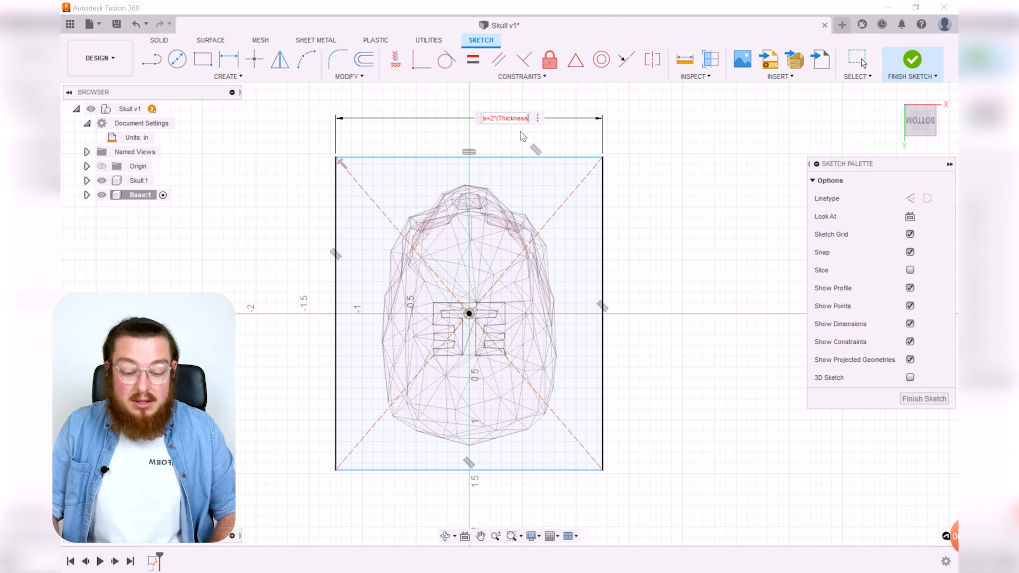
type("+C")
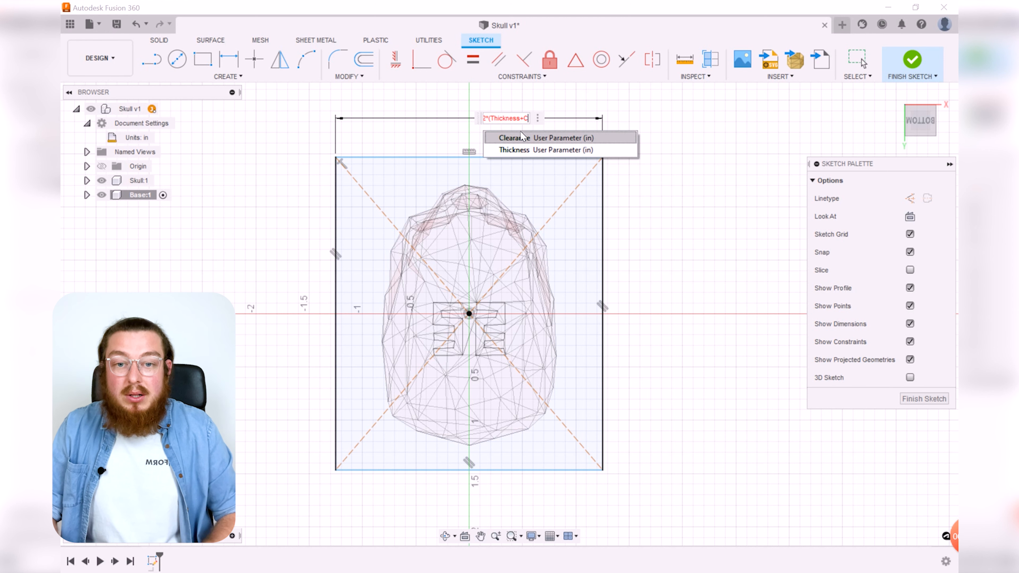
left_click(522, 137)
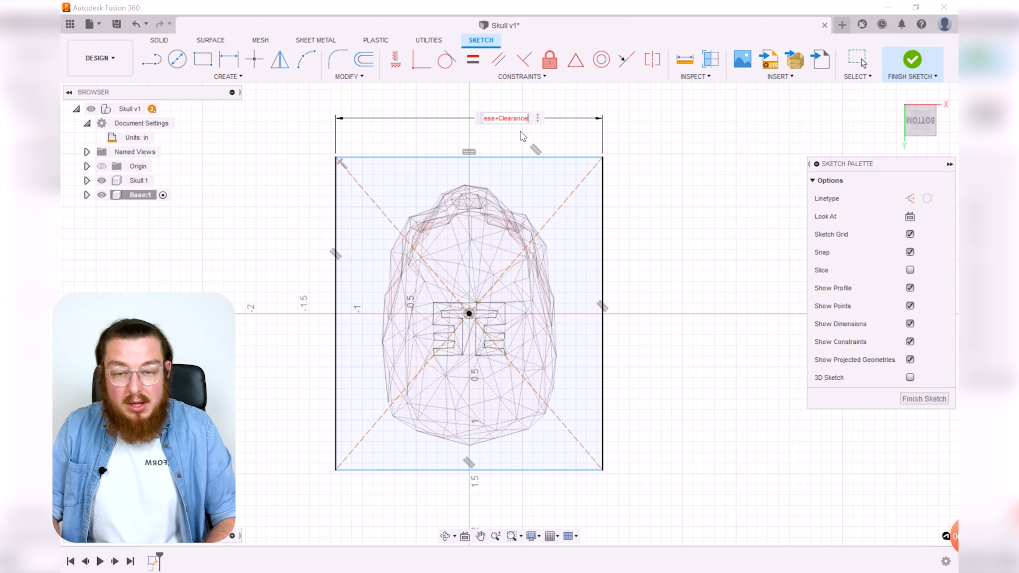
type(")")
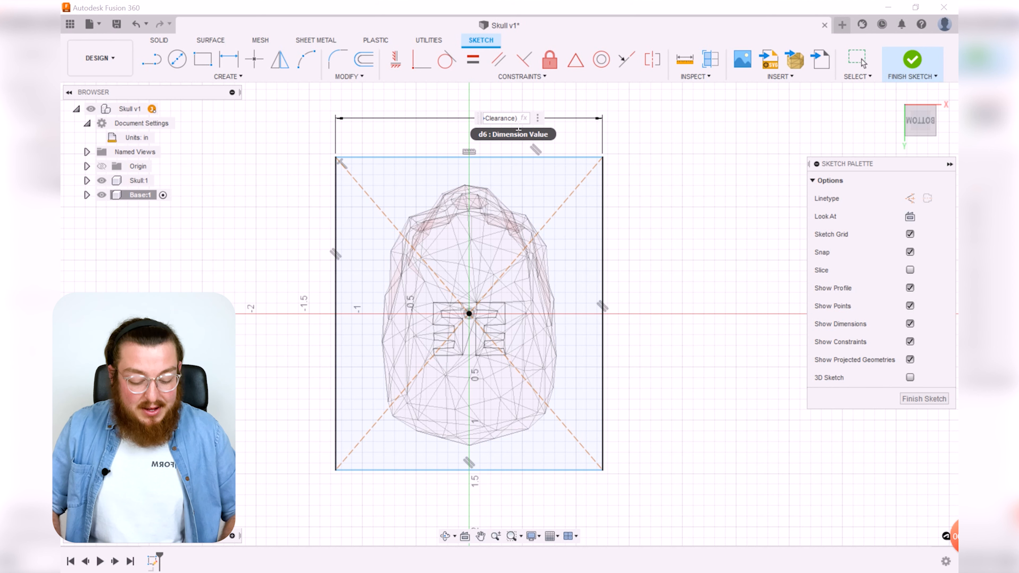
key("Return")
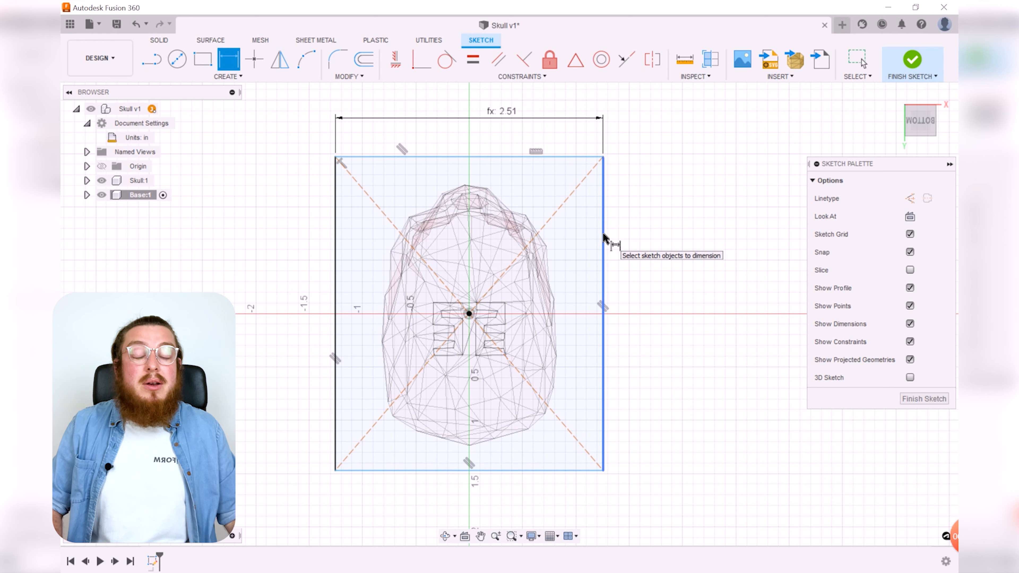
Step: Dimension the rectangle's height with the expression Y_Axis+2*(Thickness+Clearance)
left_click(603, 242)
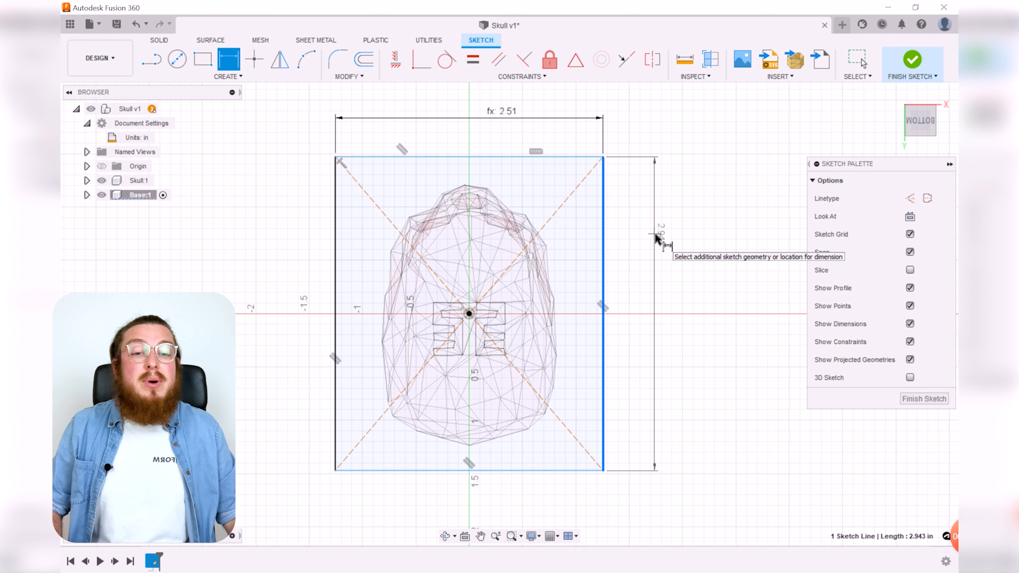
left_click(657, 237)
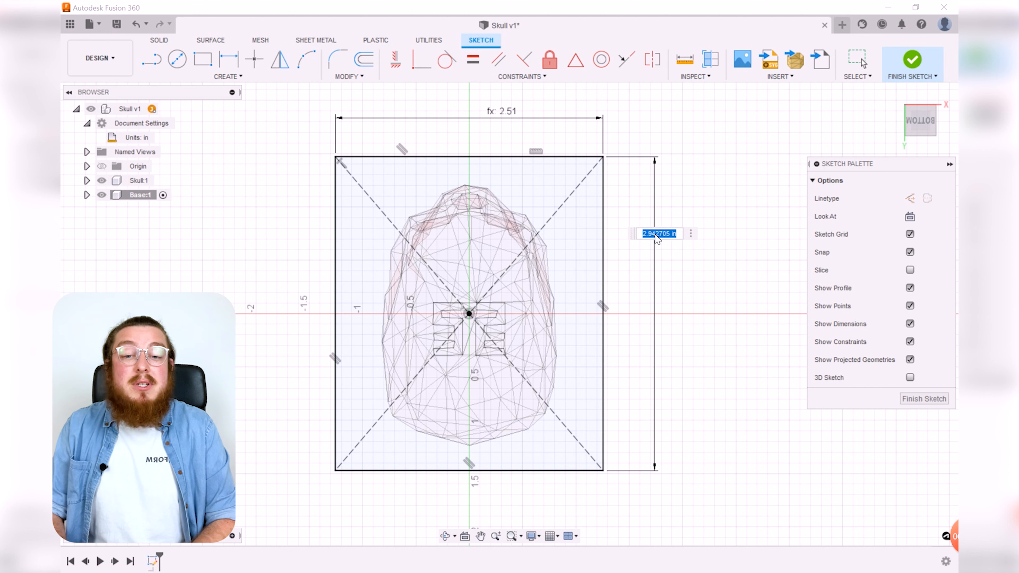
type("Y")
key("Return")
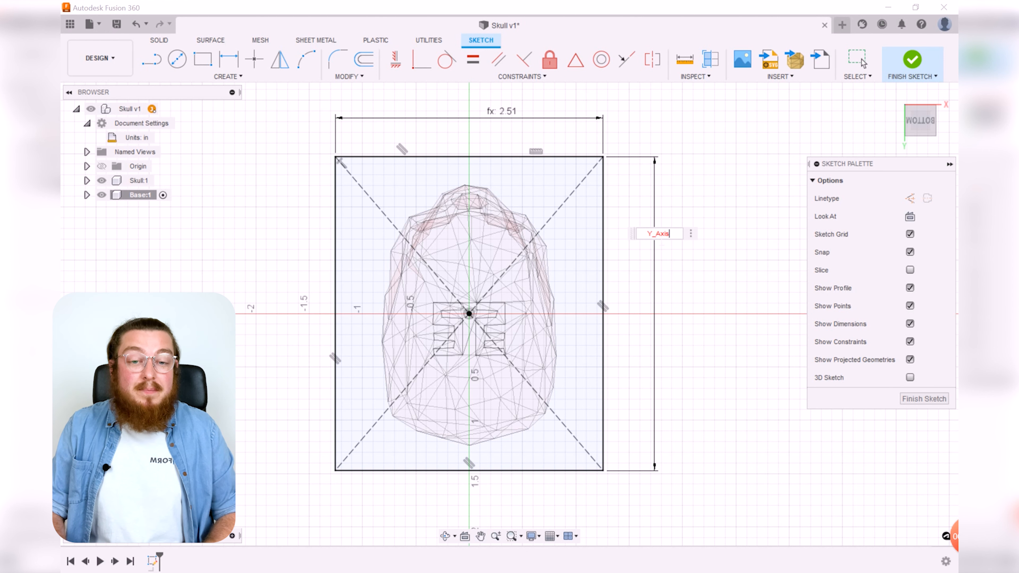
type("+")
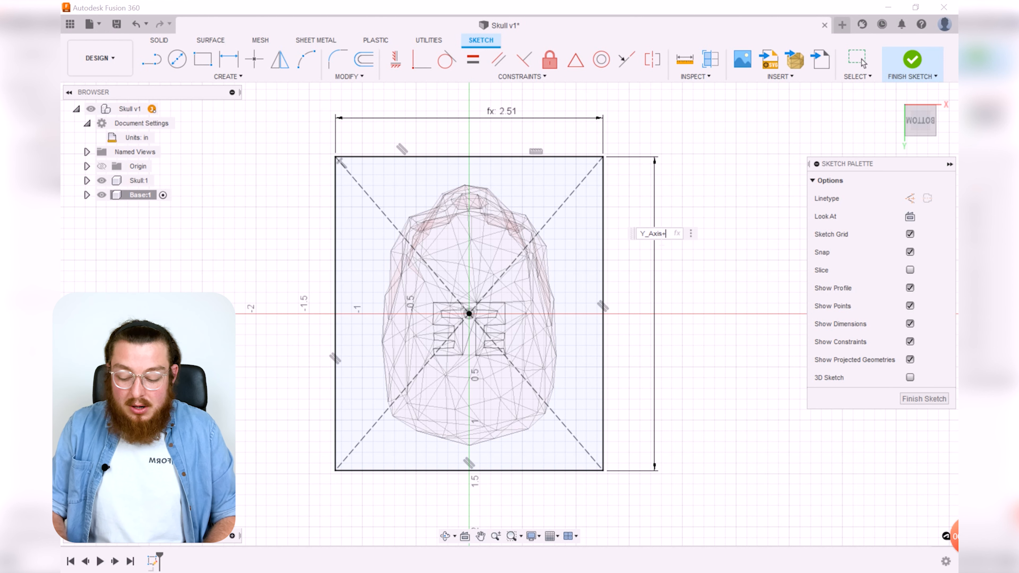
type("2\"(")
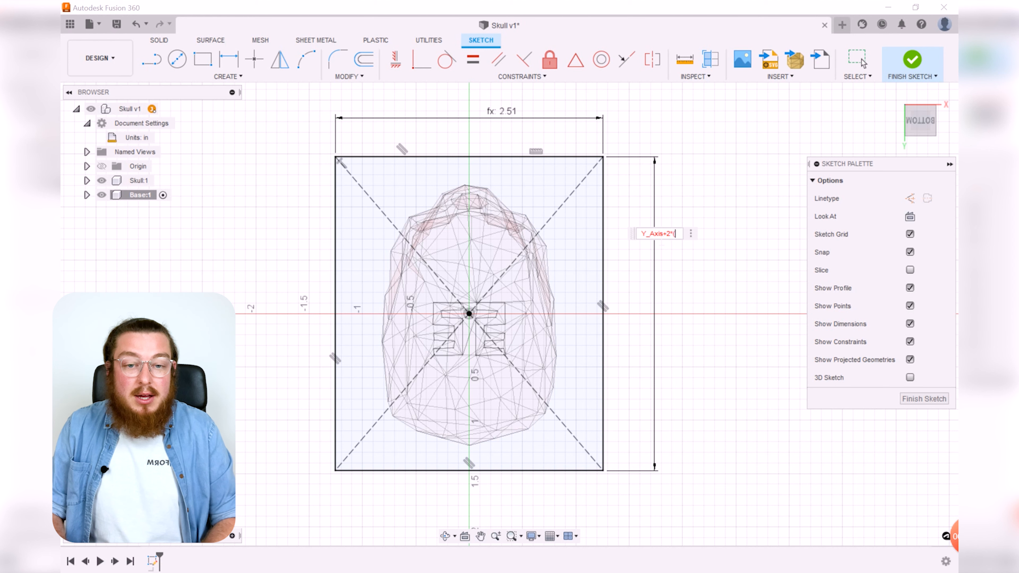
type("Thickness")
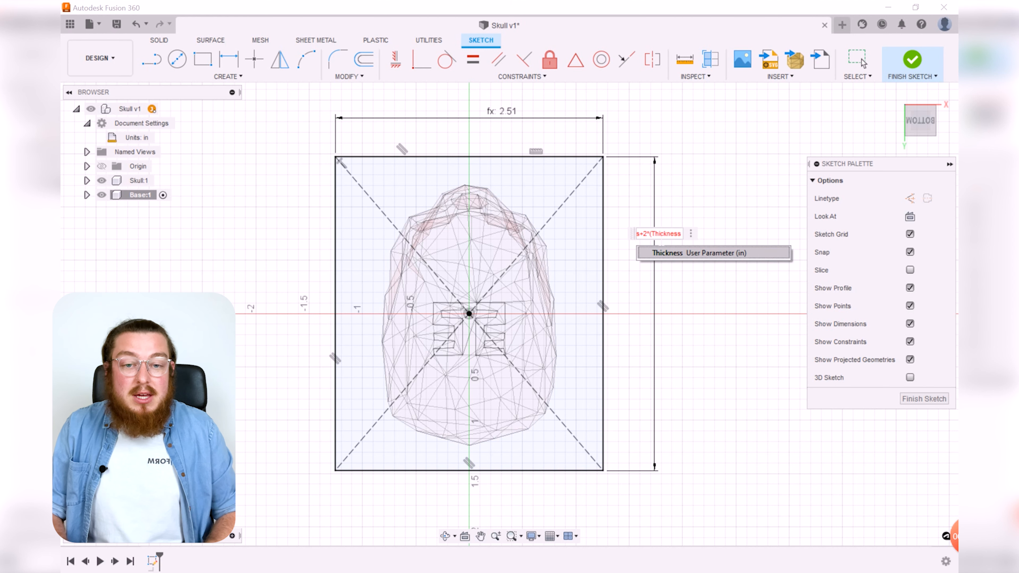
type("+")
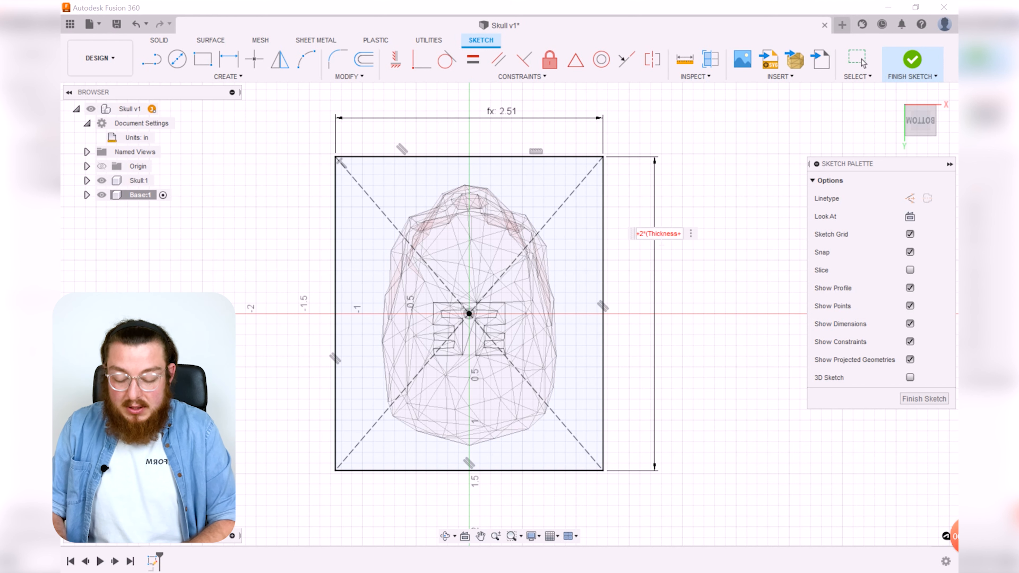
type("Clearance)")
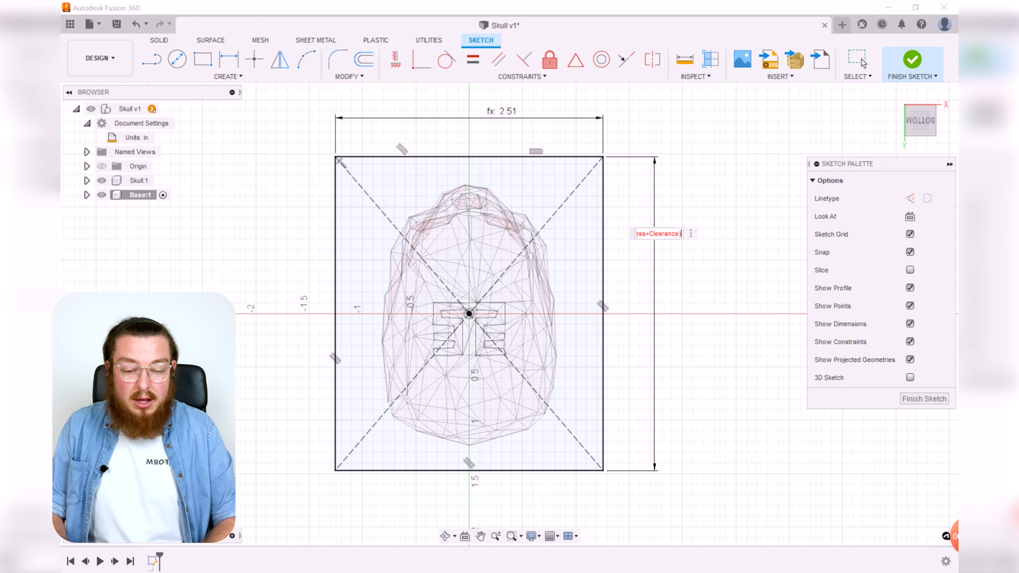
key("Return")
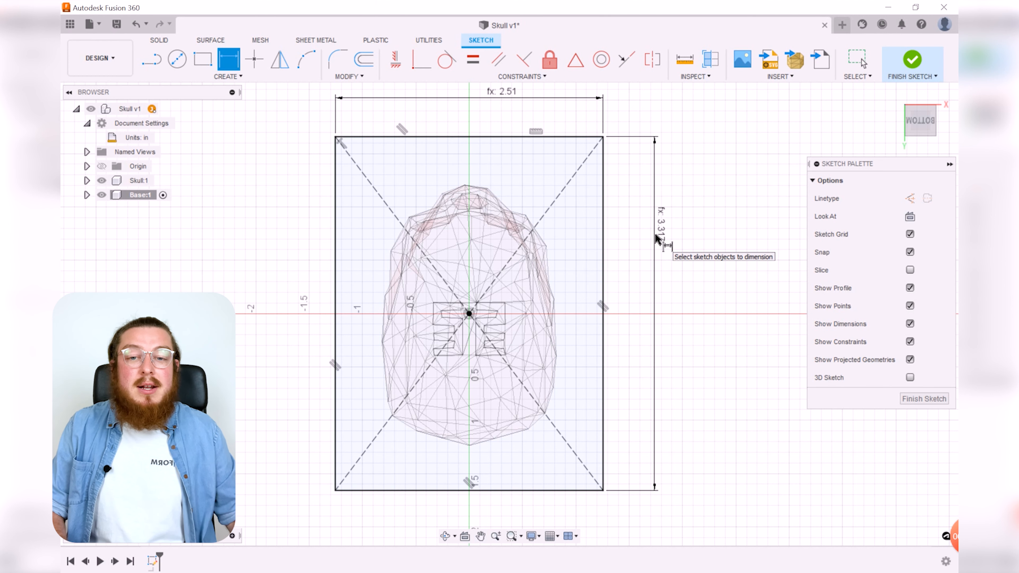
Step: Reposition the rectangle's dimension labels and finish the sketch
left_click_drag(663, 237, 673, 265)
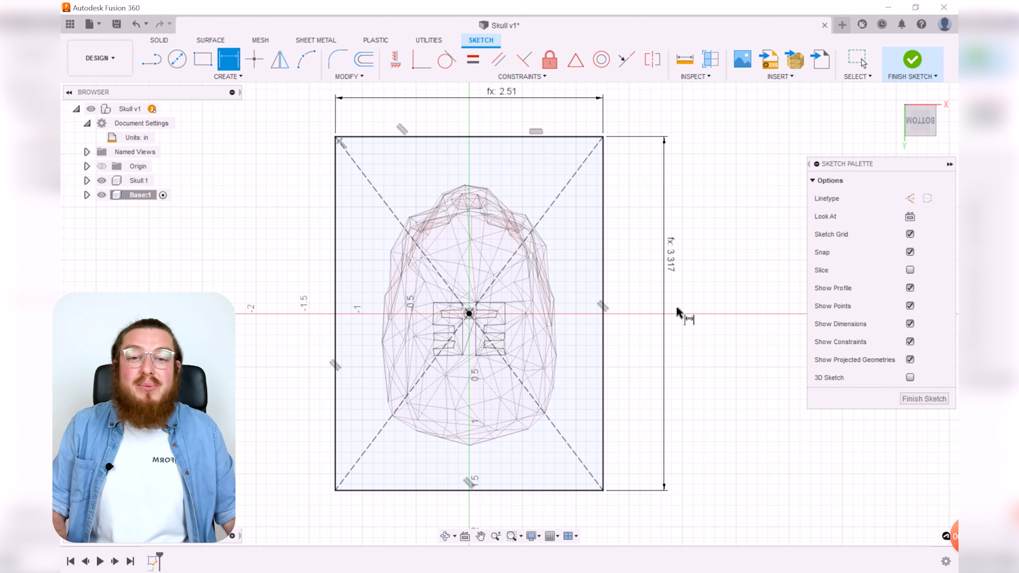
middle_click_drag(549, 124, 555, 142)
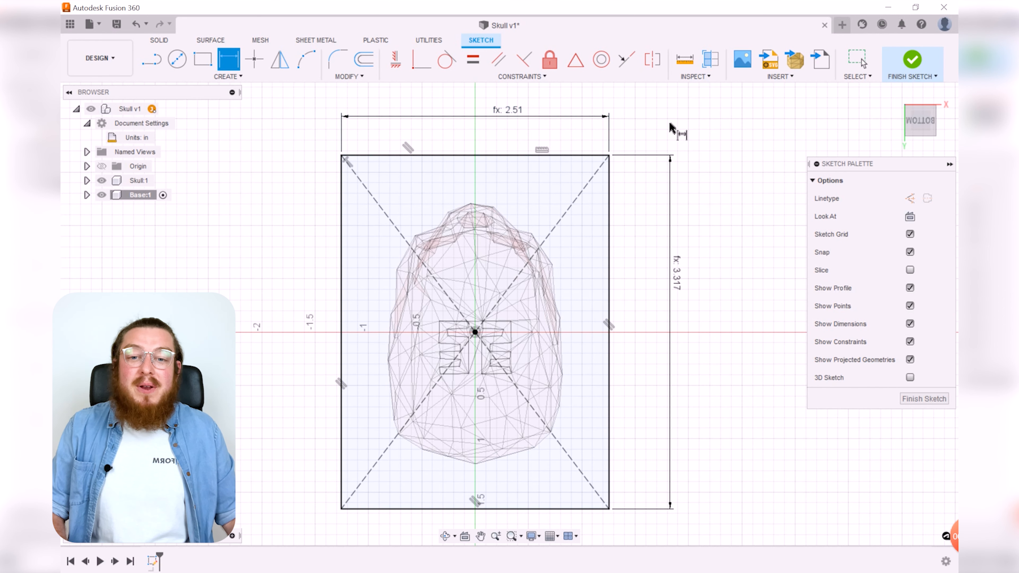
scroll(709, 193, "down", 2)
scroll(750, 289, "down", 1)
middle_click_drag(736, 295, 686, 288)
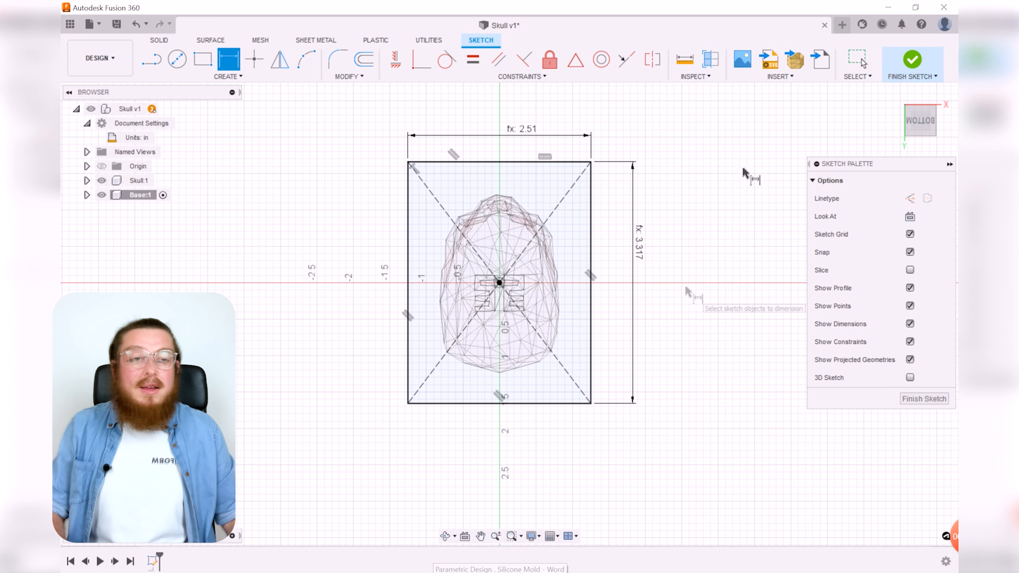
left_click(912, 61)
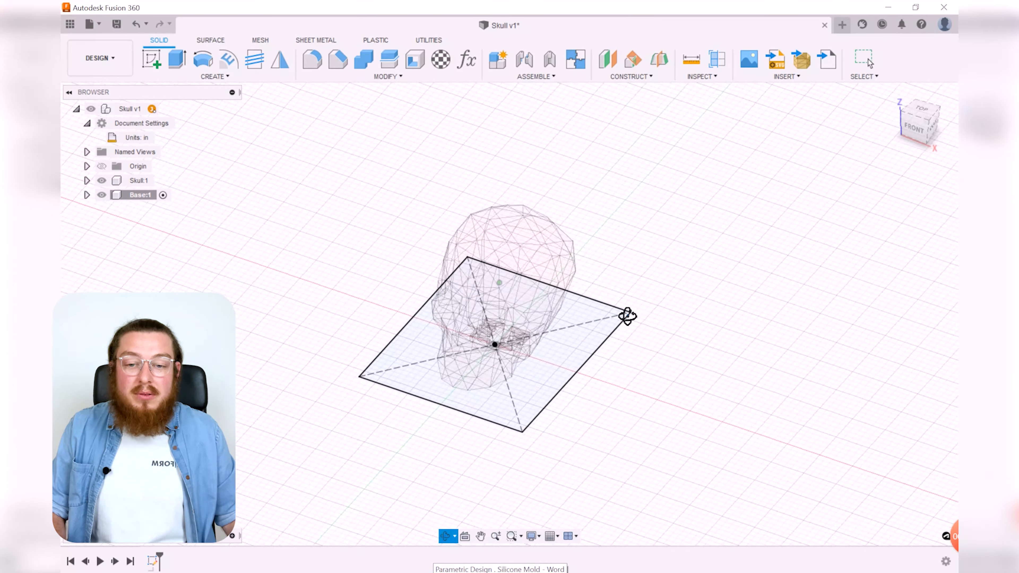
Step: Extrude the base rectangle downward as a new body by the distance -Thickness
left_click(177, 60)
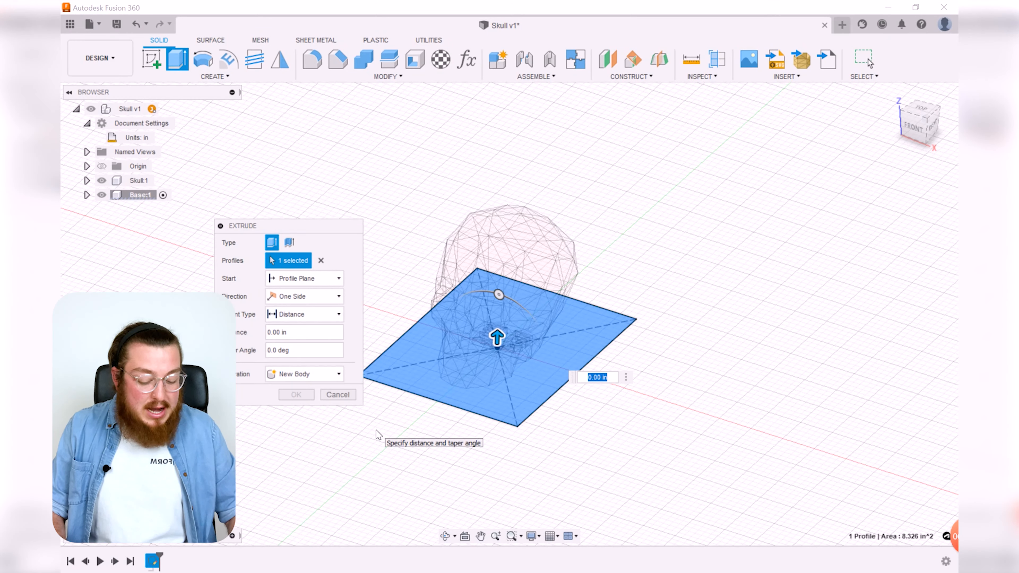
type("-T")
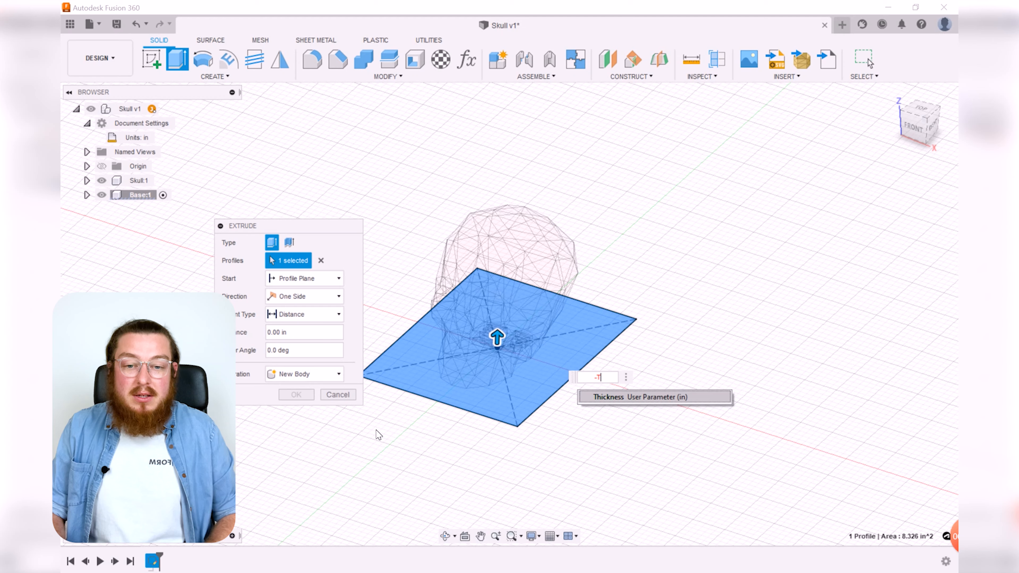
key("Return")
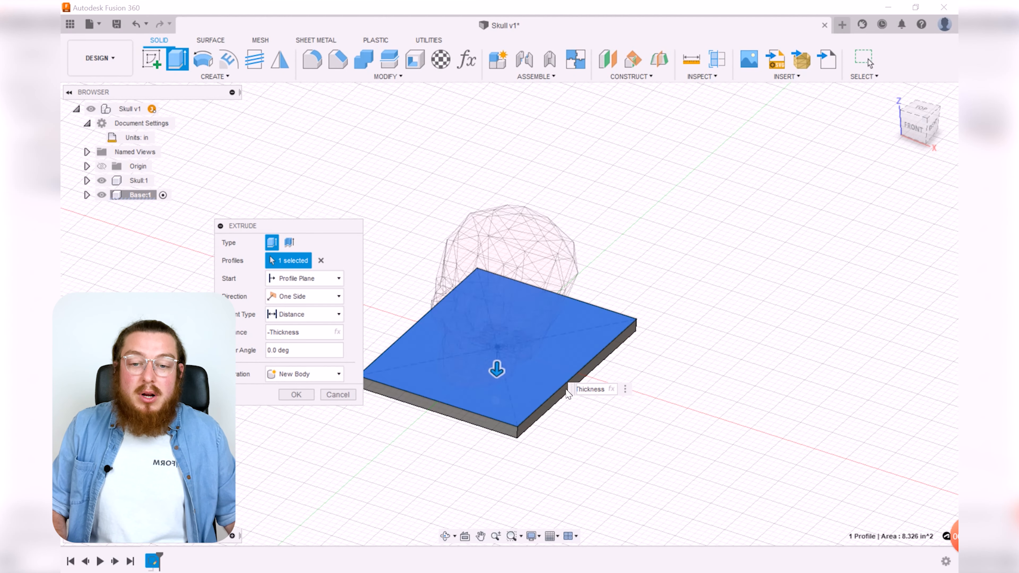
middle_click_drag(768, 345, 799, 307)
middle_click_drag(645, 445, 661, 419, "shift")
scroll(507, 321, "up", 5)
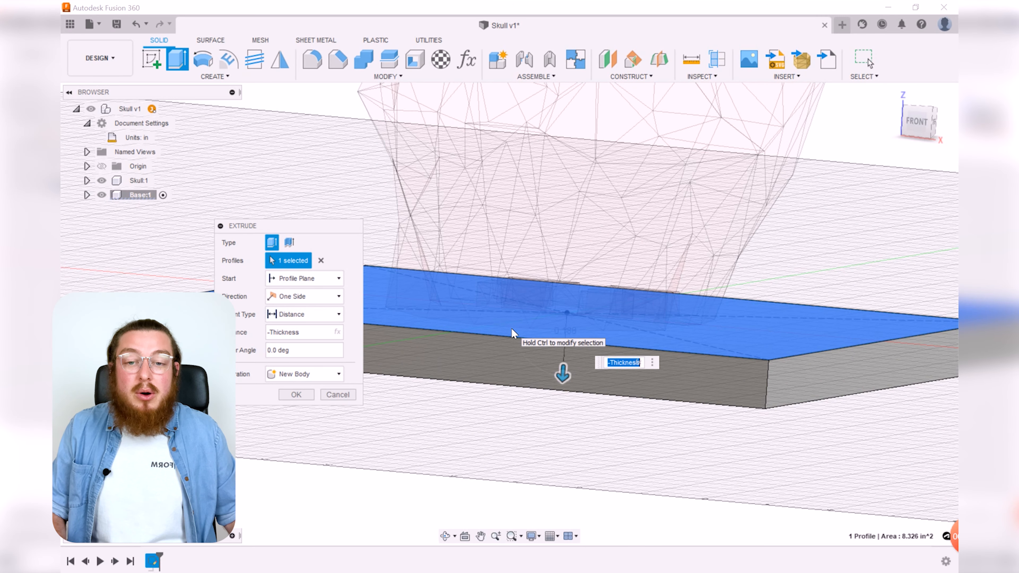
scroll(624, 256, "down", 2)
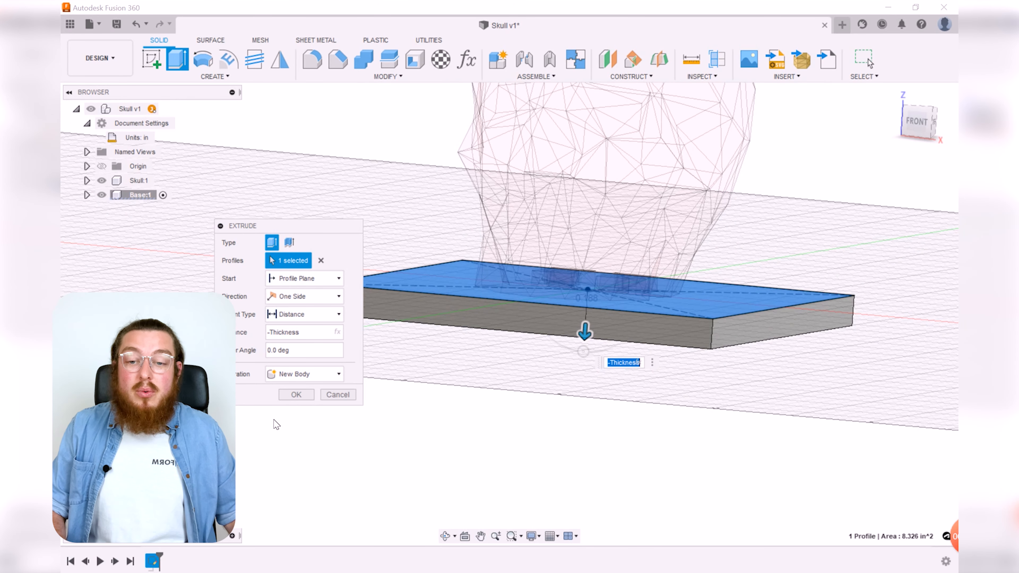
left_click(296, 395)
middle_click_drag(585, 384, 641, 416, "shift")
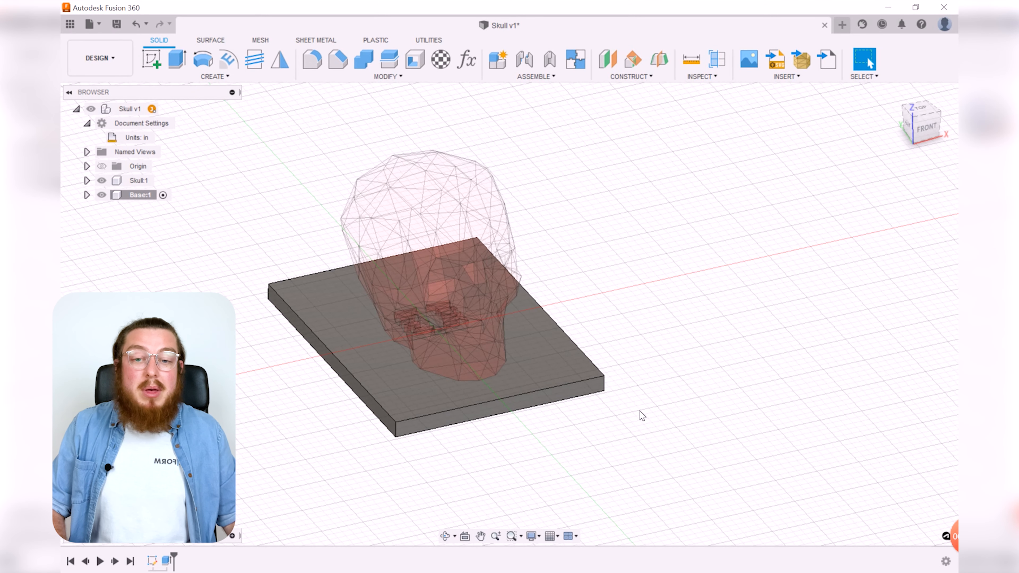
Step: Apply the Polystyrene appearance to the base body
key("a")
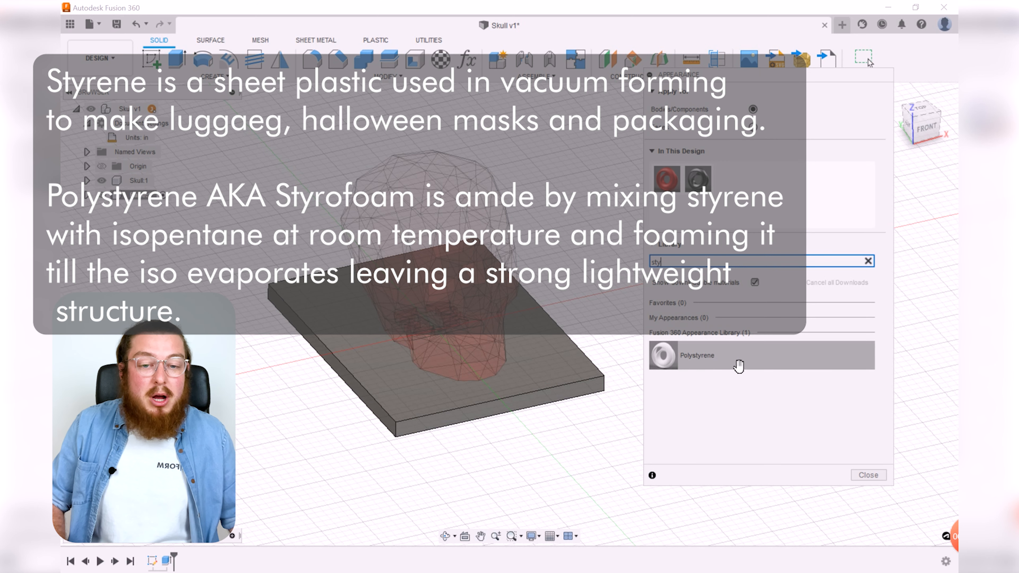
left_click_drag(738, 365, 559, 373)
left_click(878, 477)
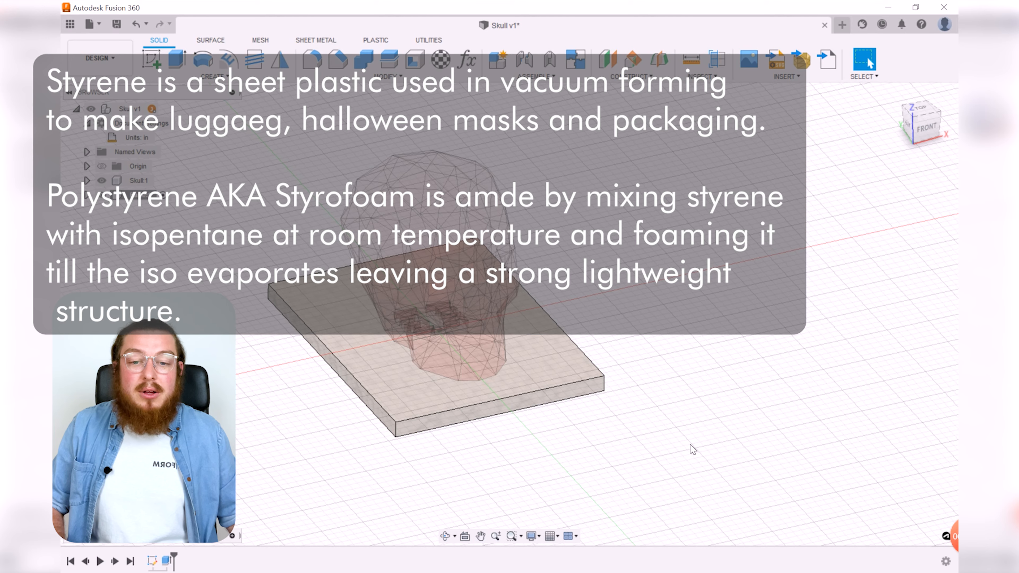
scroll(533, 375, "up", 5)
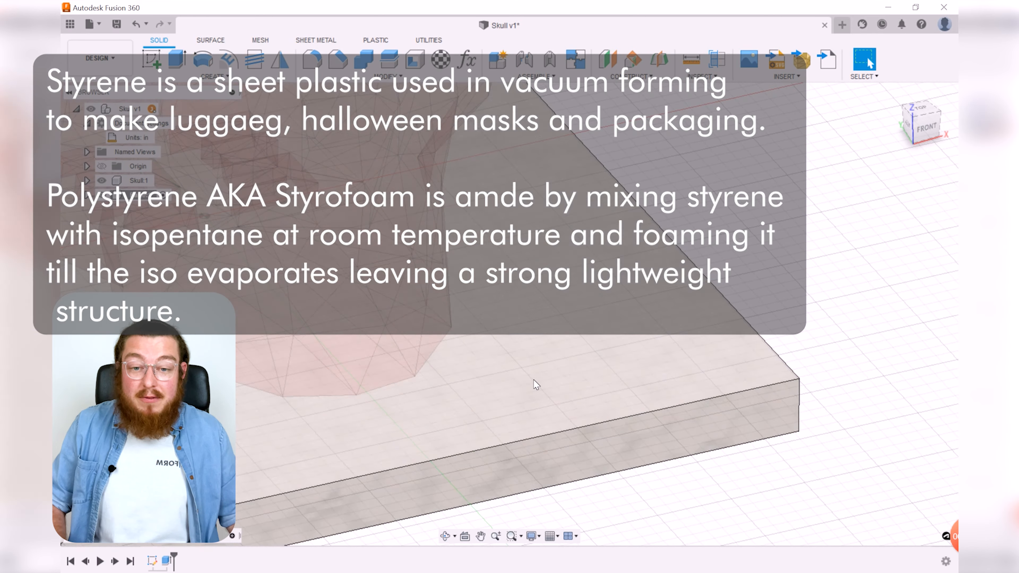
middle_click_drag(826, 394, 780, 128, "shift")
scroll(789, 298, "down", 5)
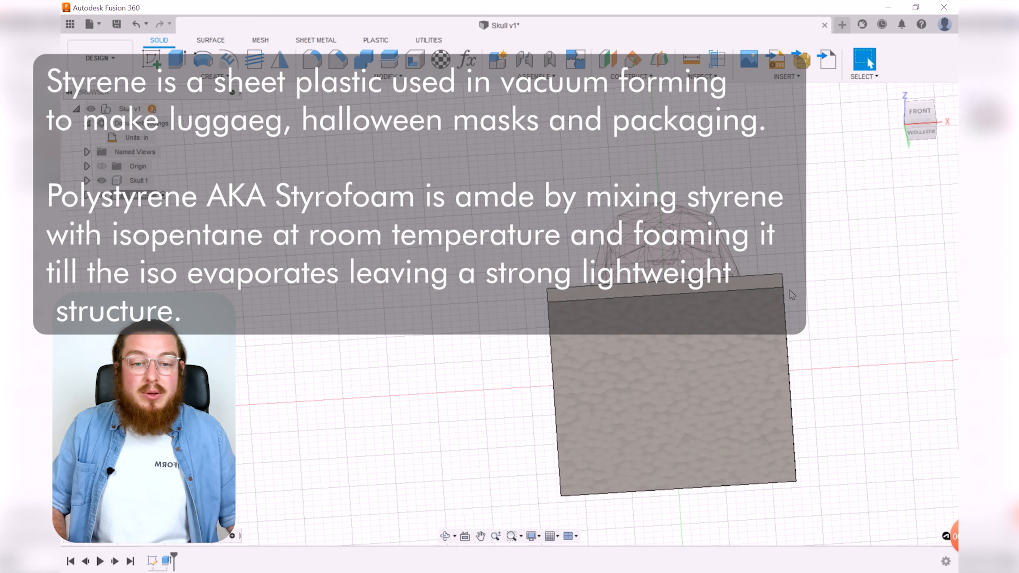
middle_click_drag(791, 296, 616, 346)
middle_click_drag(621, 305, 673, 334, "shift")
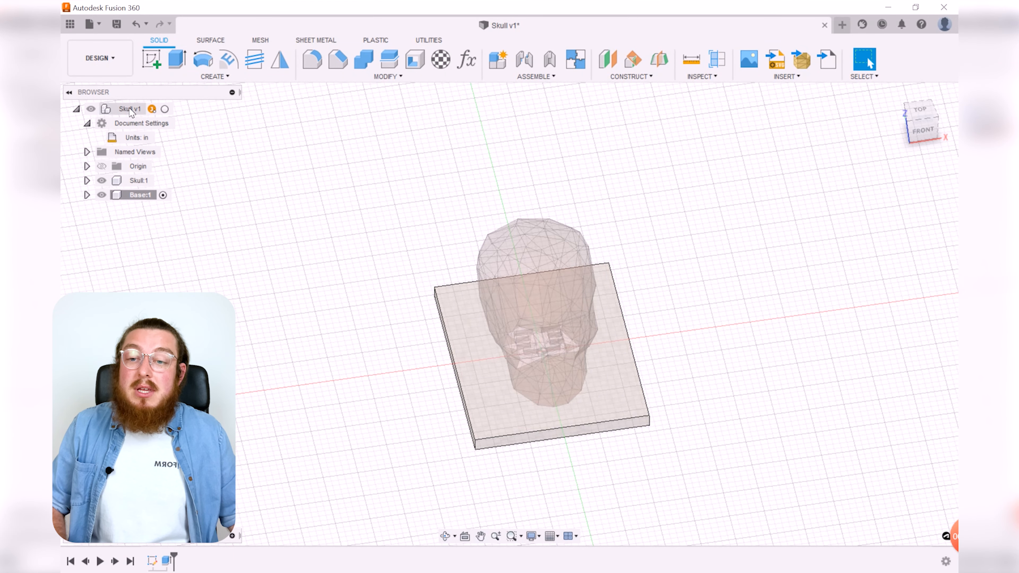
Step: Activate the root component of the design
left_click(165, 109)
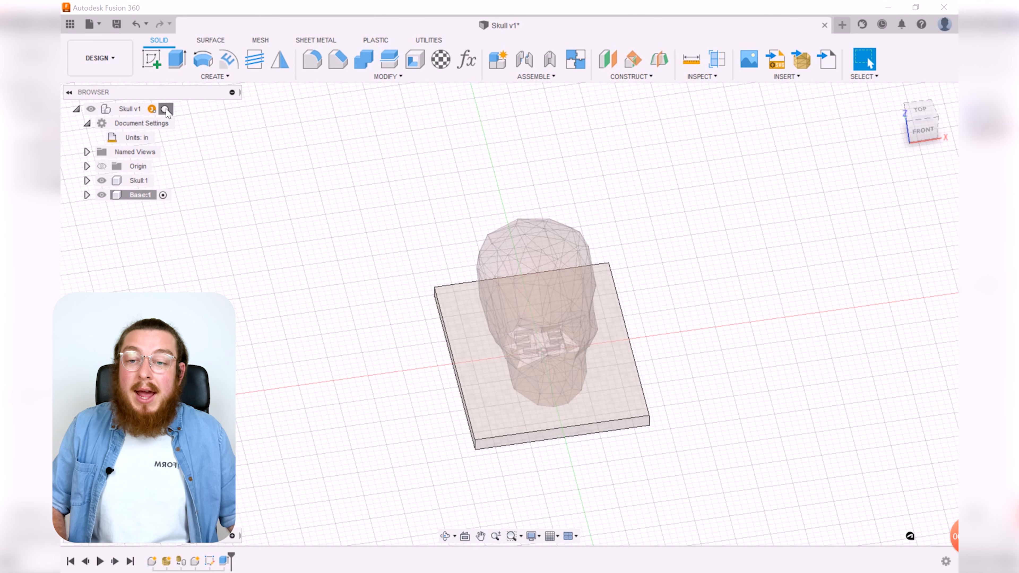
middle_click_drag(782, 329, 726, 342, "shift")
key("Escape")
middle_click_drag(650, 346, 681, 351, "shift")
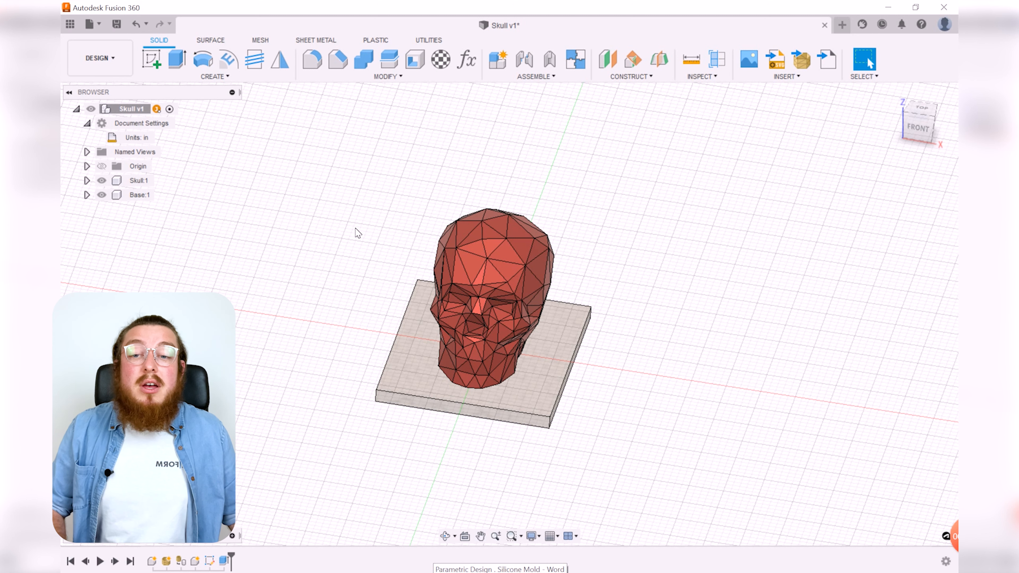
Step: Create a new internal component named Side Walls under the root
left_click(497, 62)
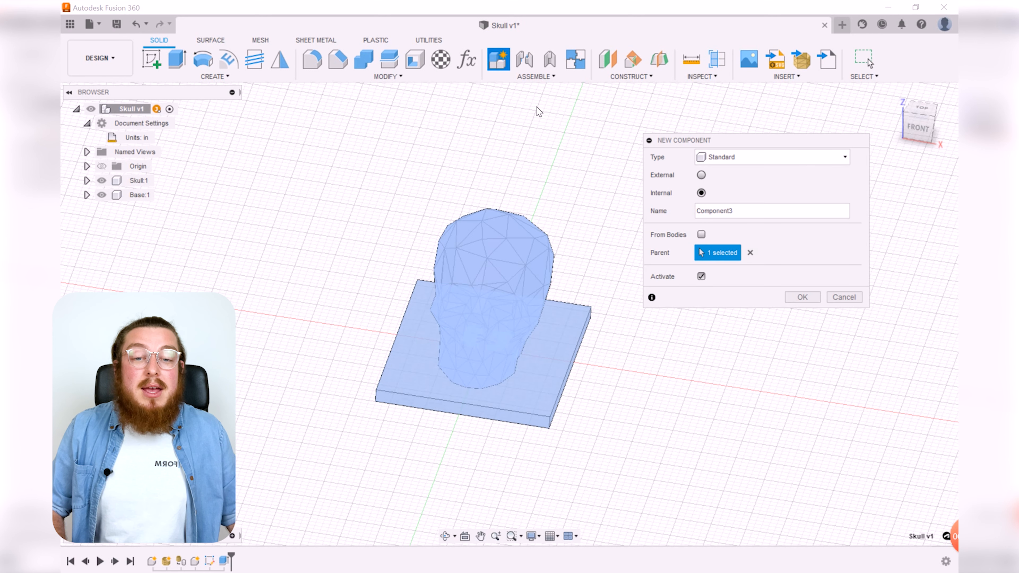
left_click_drag(735, 211, 676, 212)
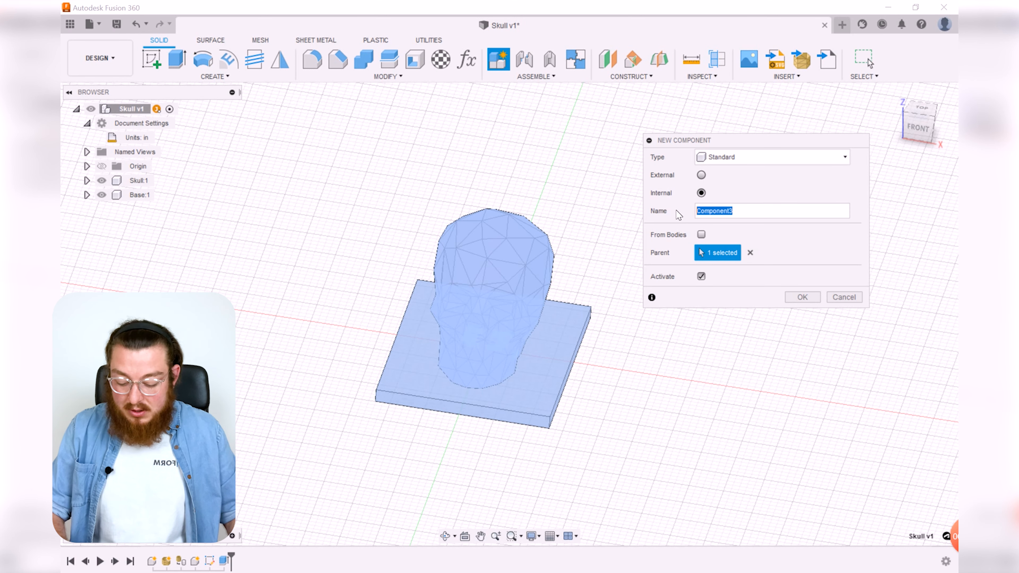
type("Side Walls")
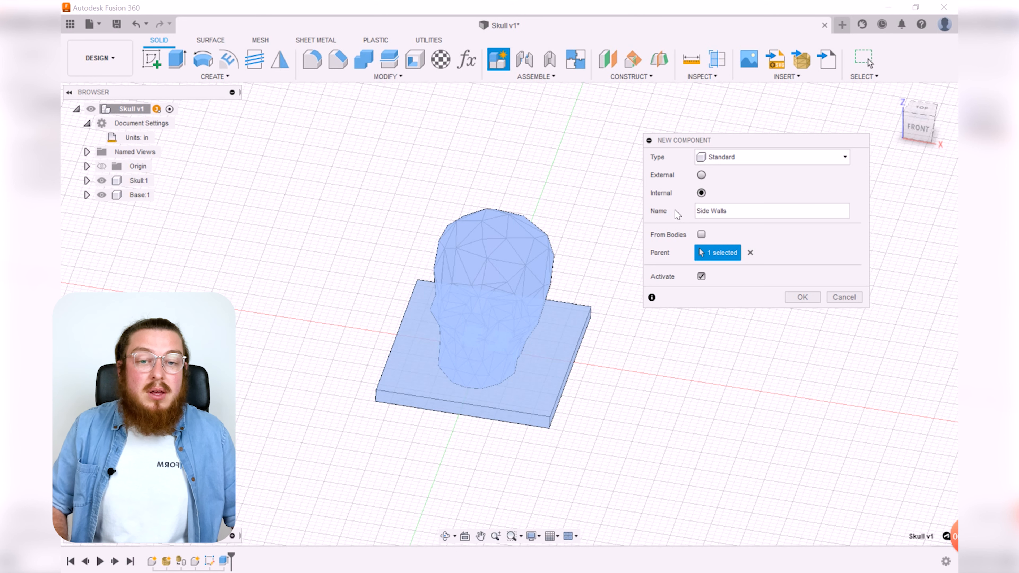
left_click(802, 296)
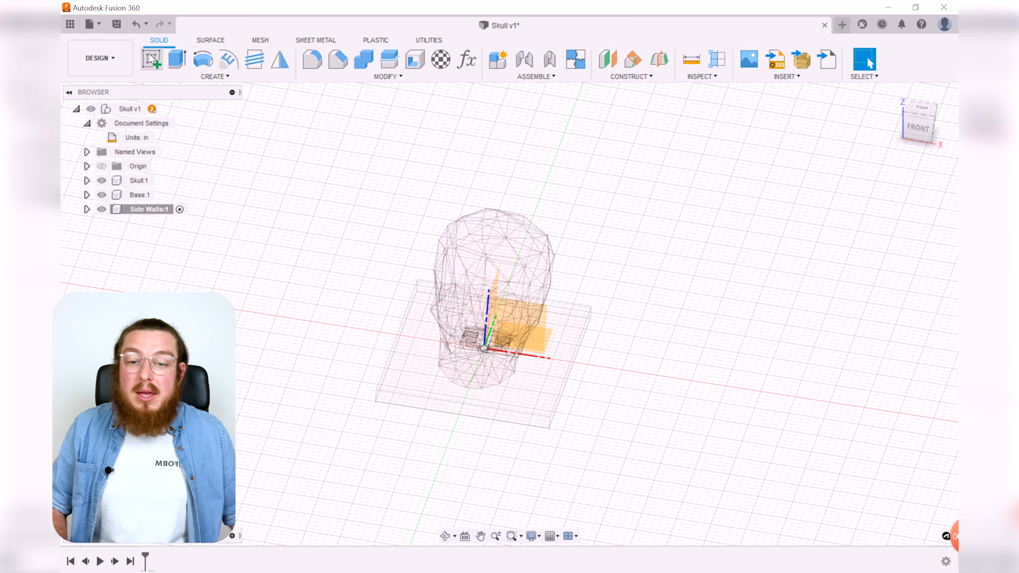
Step: Start a sketch on the XY plane and draw a thin rectangle about 0.19 in wide along the base's left edge
left_click(151, 58)
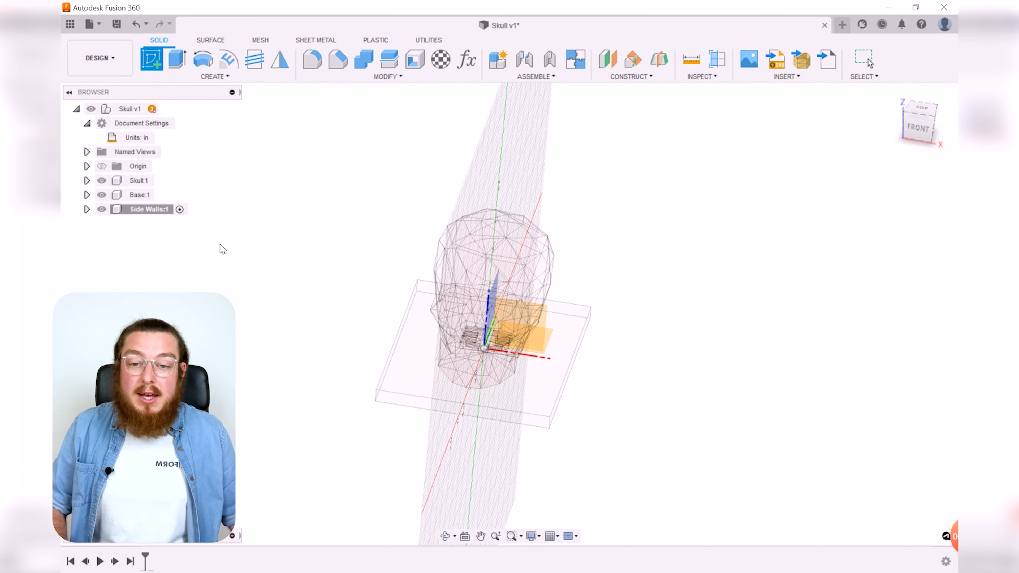
left_click(419, 367)
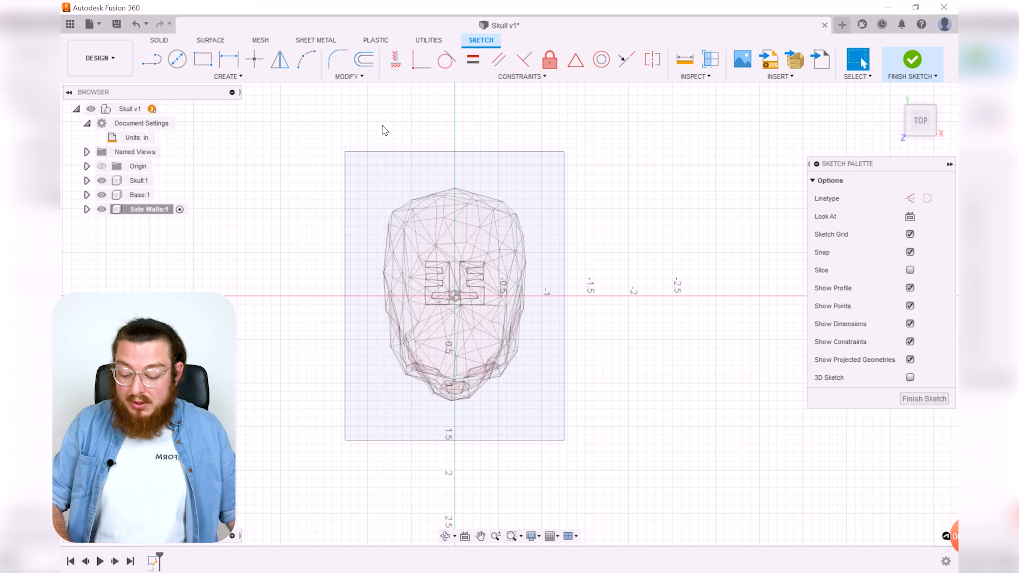
key("r")
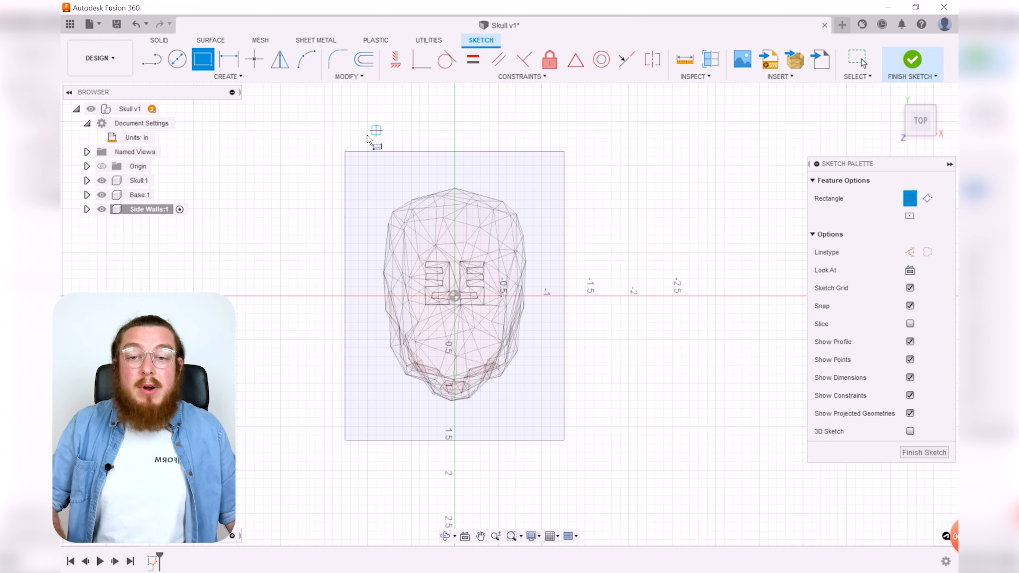
left_click(346, 155)
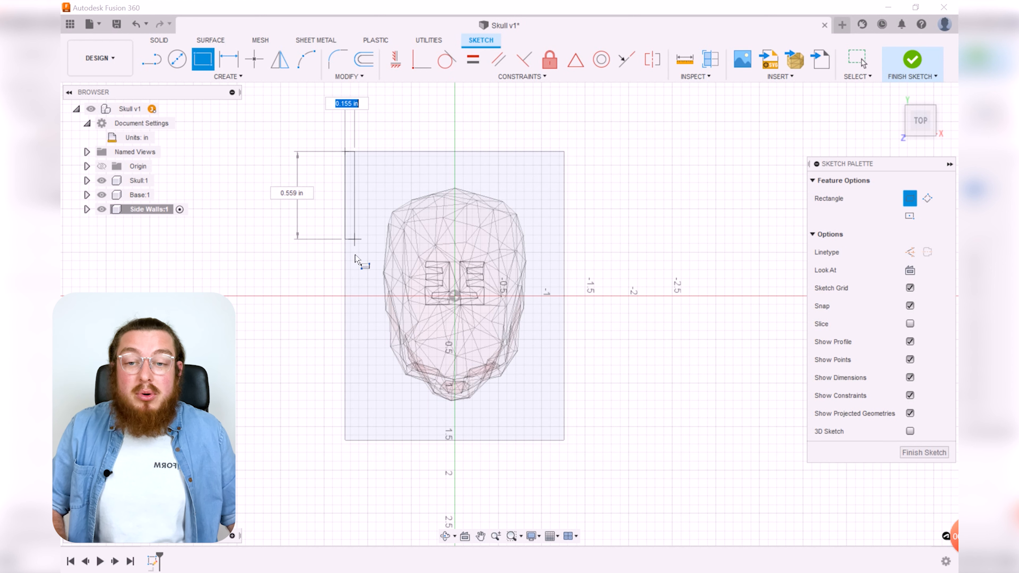
left_click(363, 440)
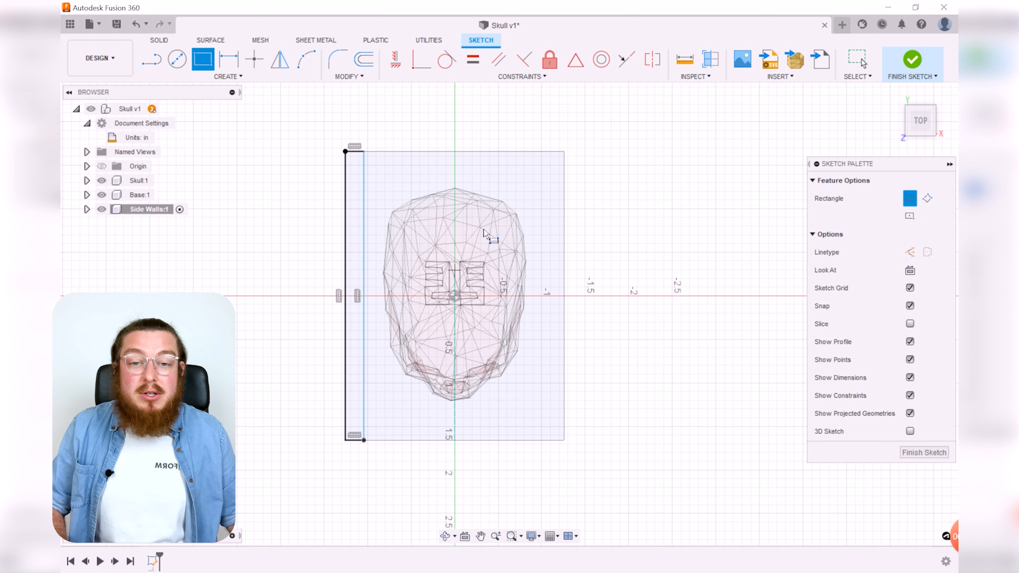
Step: Draw a second thin rectangle about 0.2 in wide along the base's right edge, spanning its full length
left_click(564, 151)
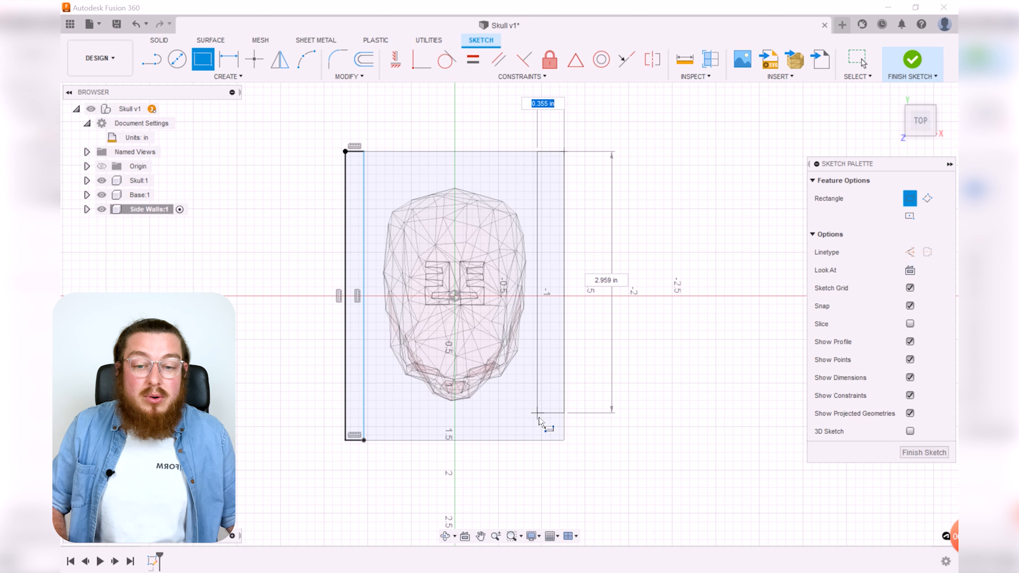
left_click(543, 440)
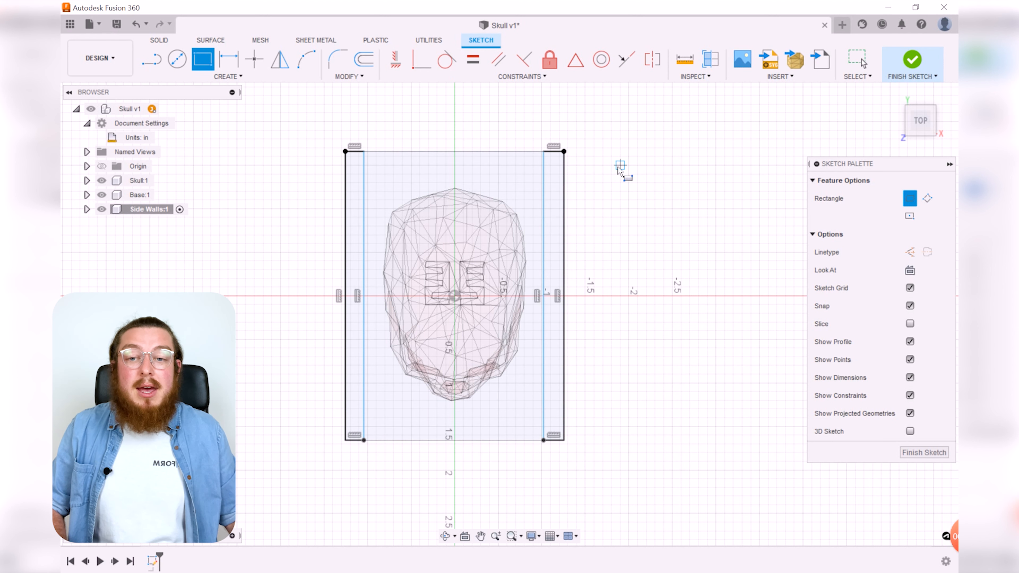
middle_click_drag(615, 160, 605, 175)
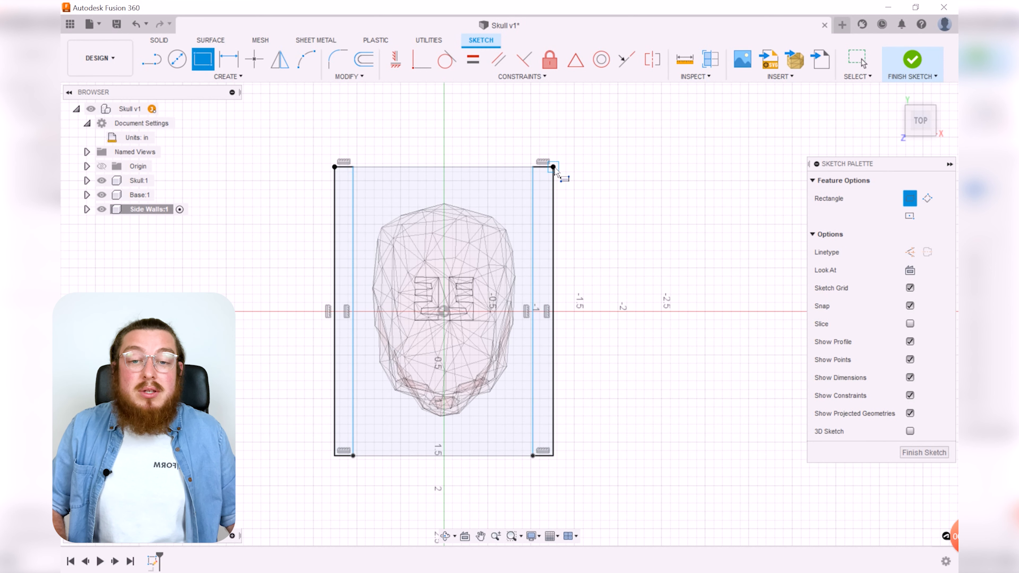
key("Escape")
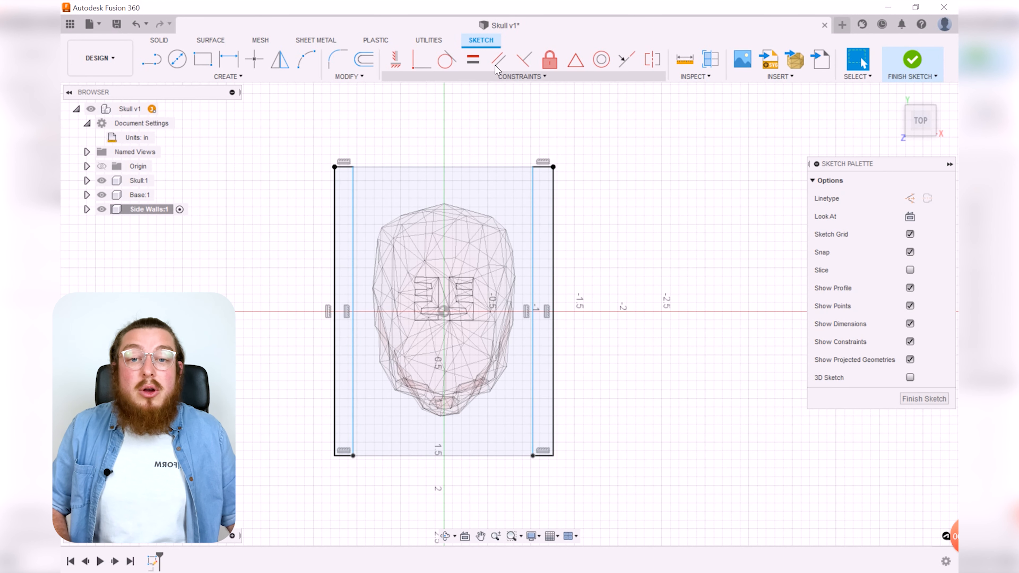
Step: Apply an Equal constraint between the top edges of the left and right rectangles
left_click(473, 59)
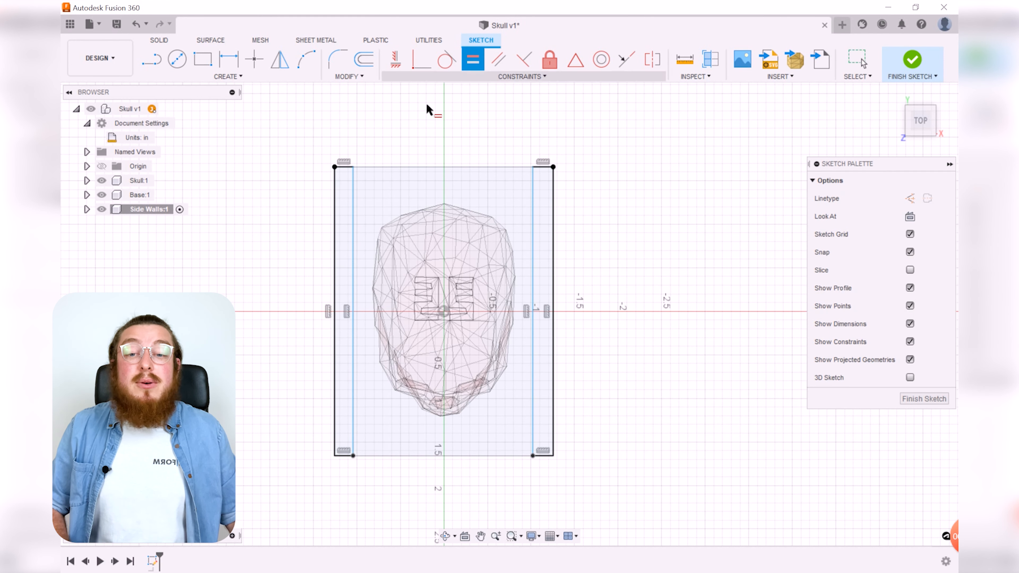
left_click(343, 167)
left_click(544, 169)
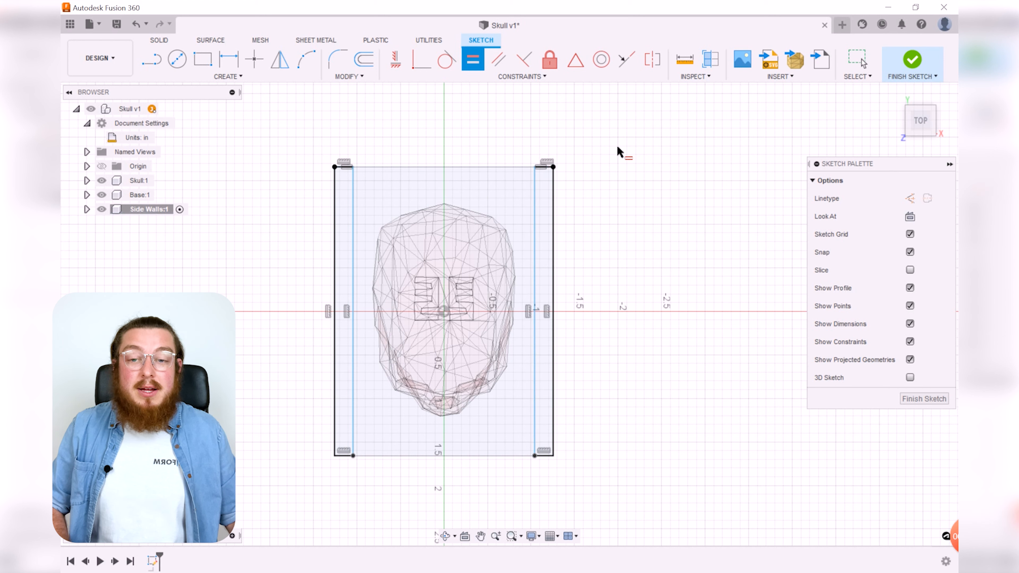
key("Escape")
Step: Dimension the right rectangle's top edge width using the Thickness user parameter
left_click(535, 176)
mouse_move(537, 181)
left_mouse_down()
mouse_move(520, 183)
mouse_move(537, 181)
left_mouse_up()
left_click(574, 181)
middle_click_drag(669, 189, 645, 193)
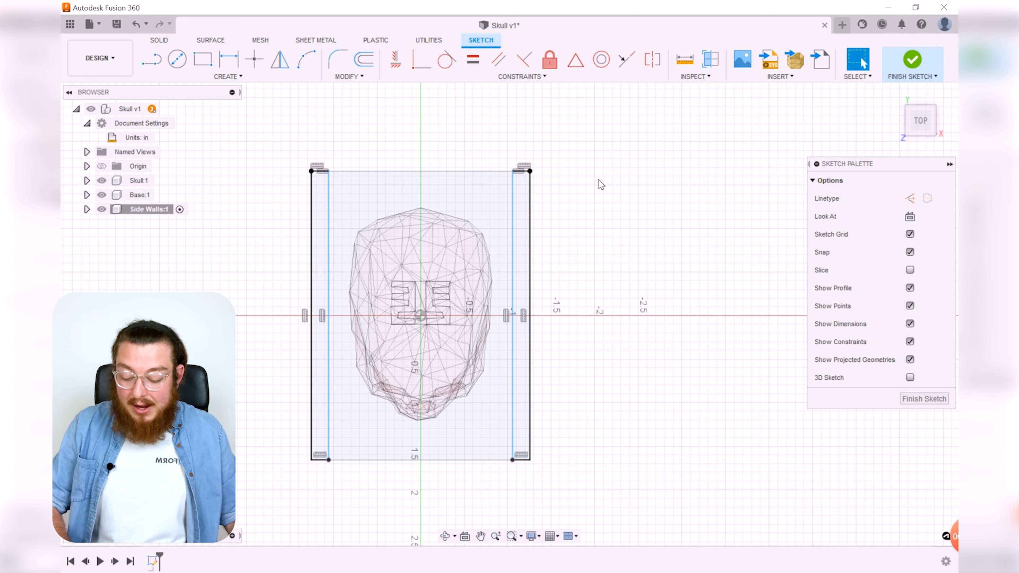
key("d")
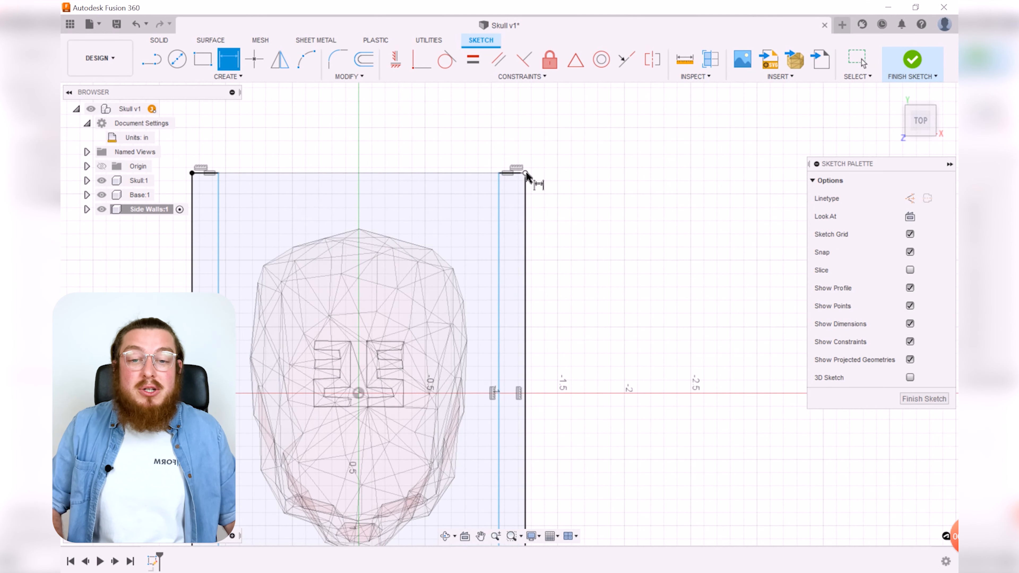
scroll(528, 177, "up", 2)
left_click(513, 176)
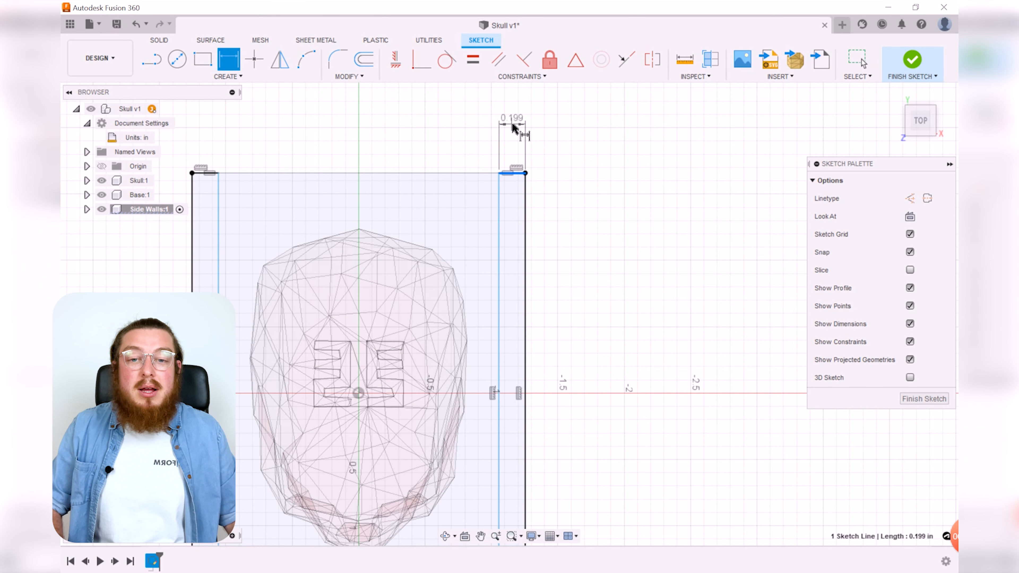
left_click(515, 125)
type("T")
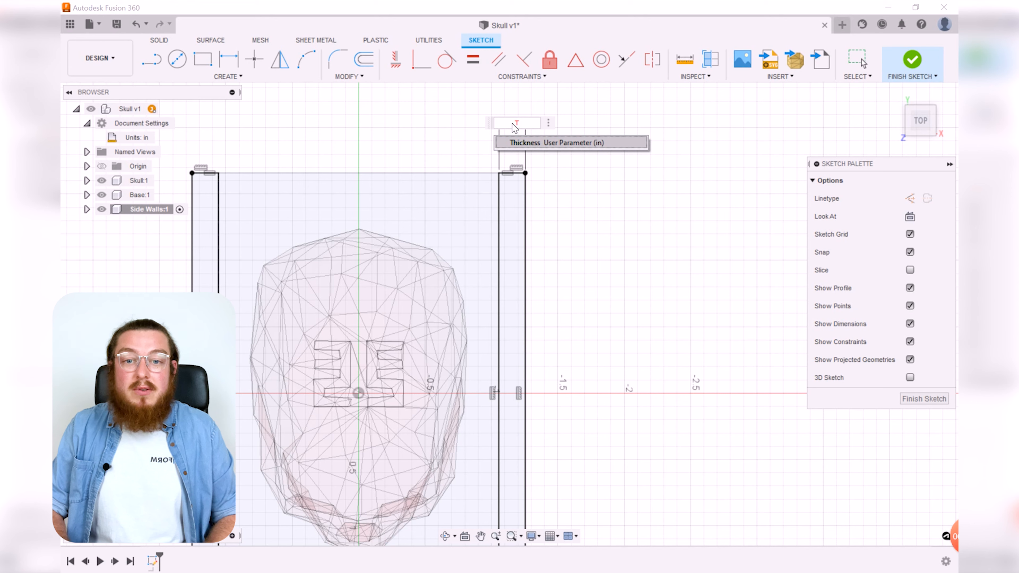
key("Return")
key("Return")
key("F6")
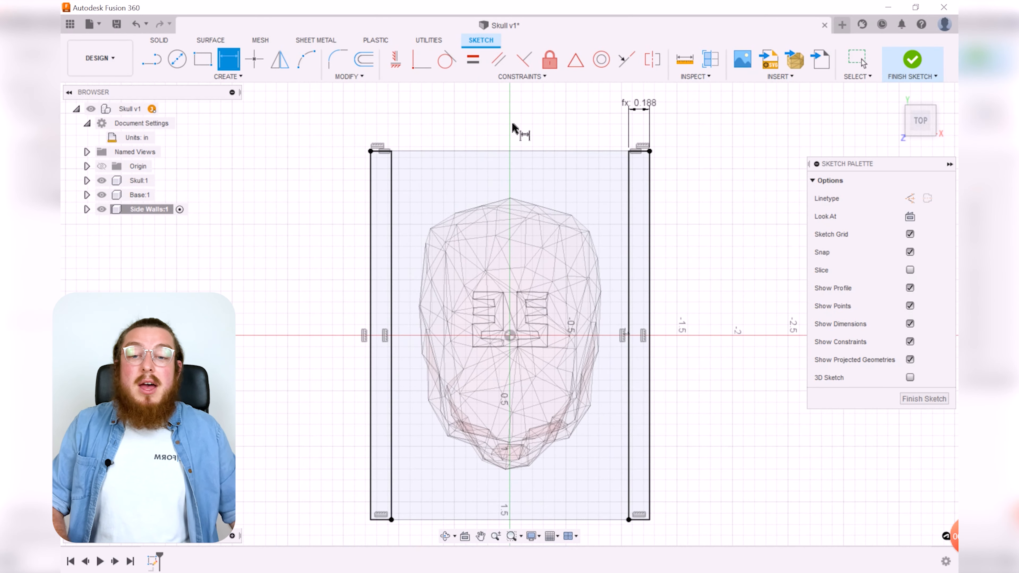
scroll(534, 152, "down", 3)
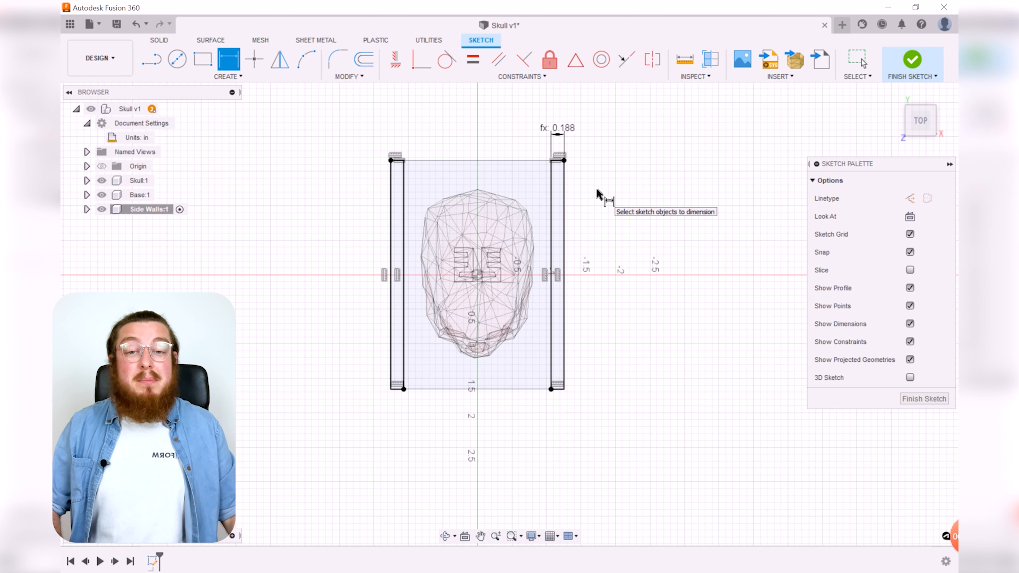
Step: Finish the sketch and extrude both wall rectangles upward as new bodies by Z_Axis + Clearance
left_click(918, 64)
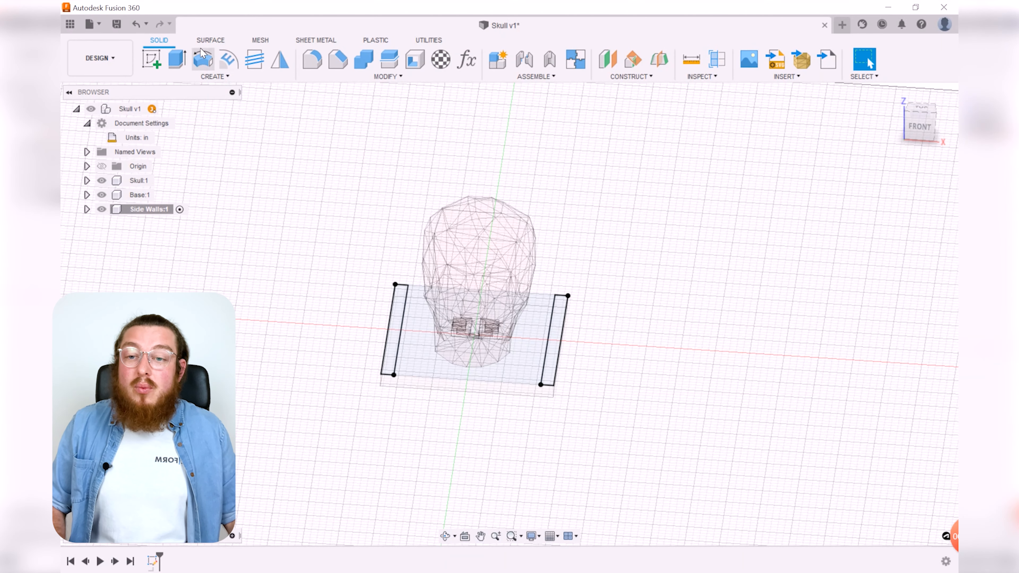
left_click(176, 58)
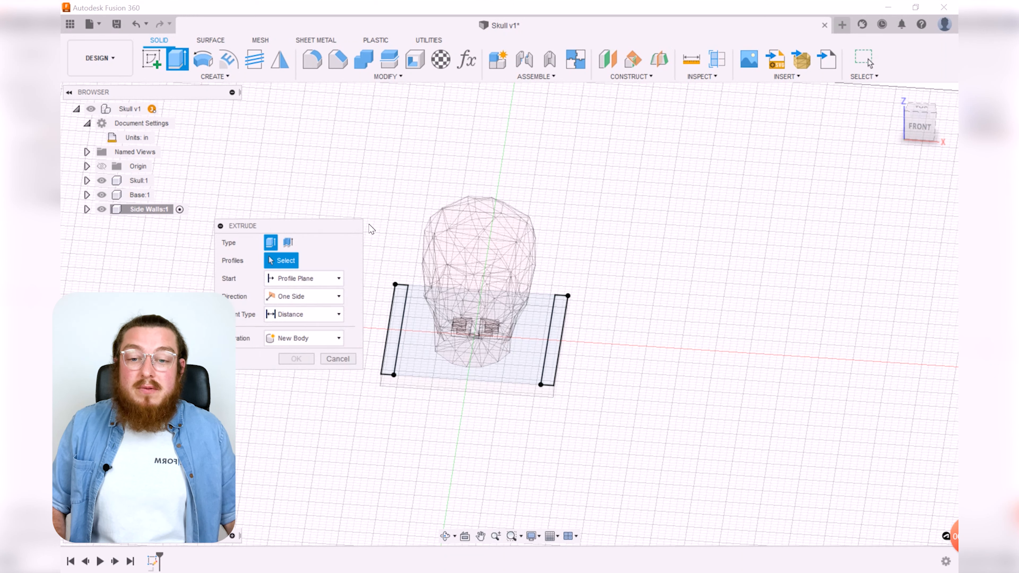
left_click(395, 321)
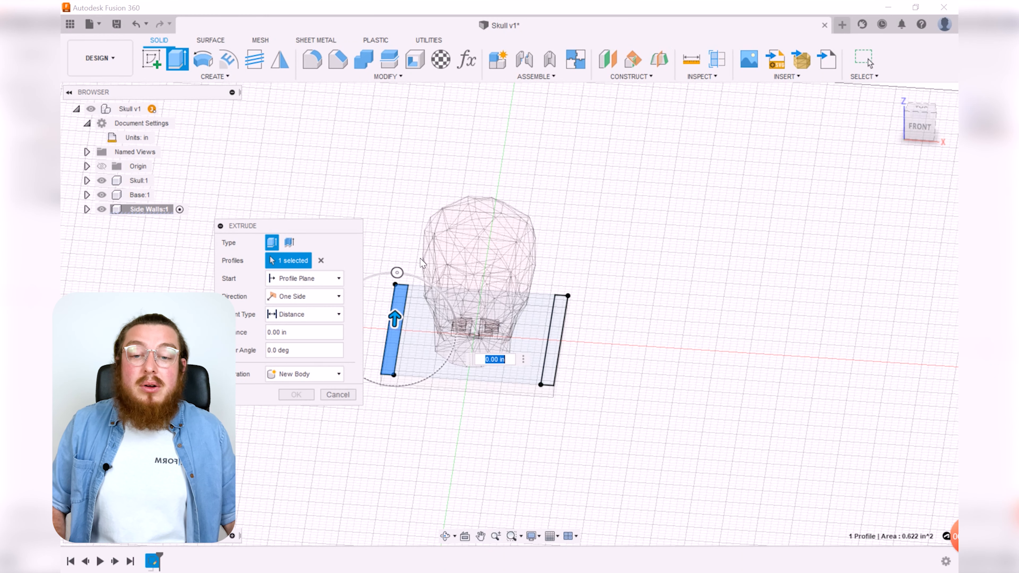
left_click(561, 322)
left_click_drag(555, 330, 561, 203)
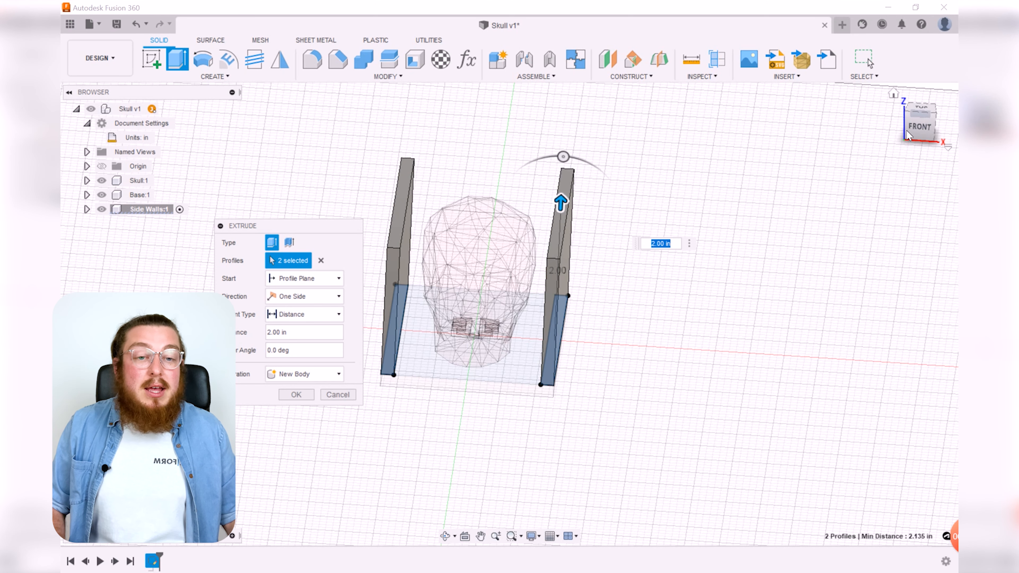
left_click(919, 127)
middle_click_drag(659, 192, 727, 242)
scroll(574, 270, "up", 4)
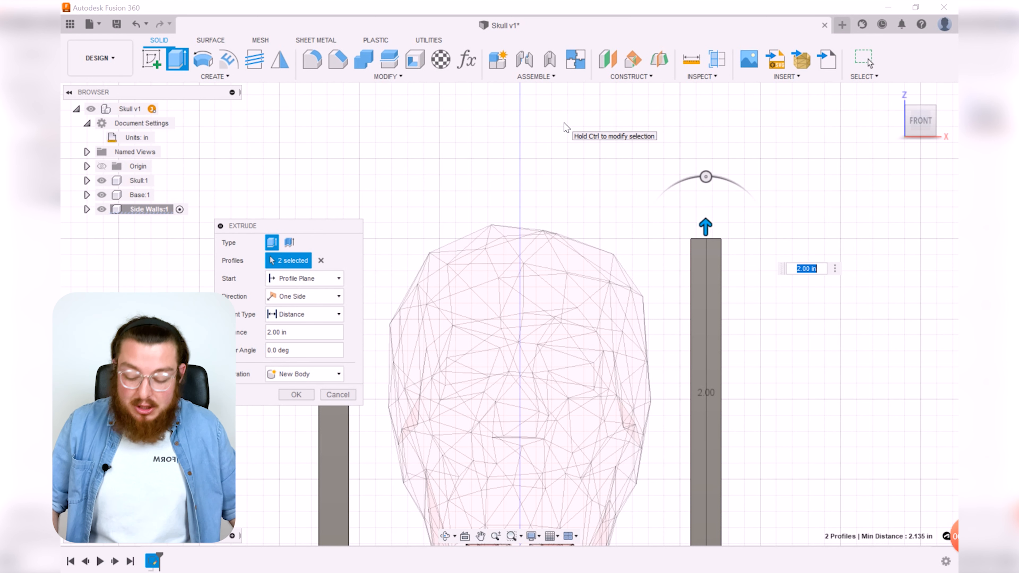
type("Z")
key("Return")
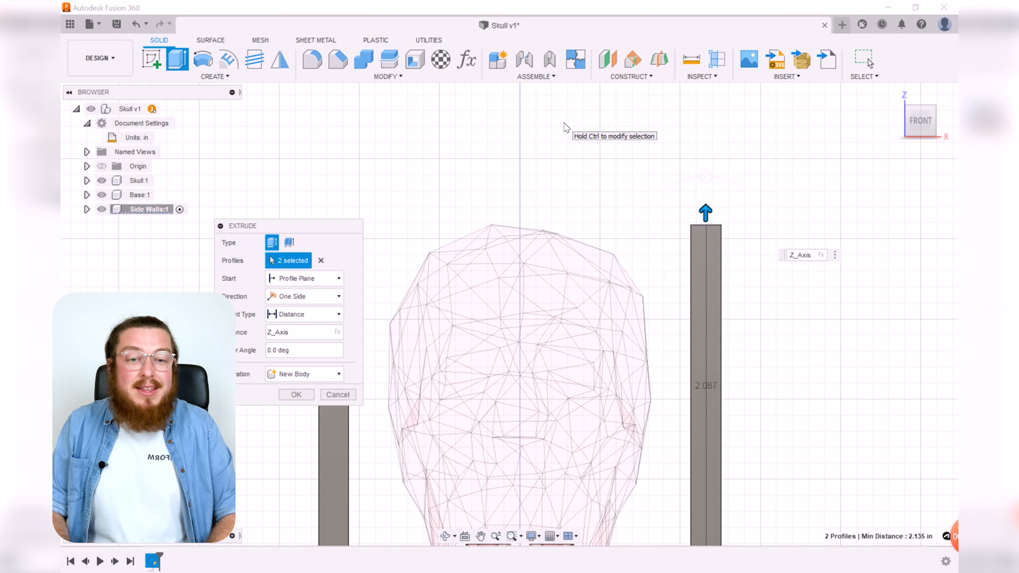
type("+Clearance")
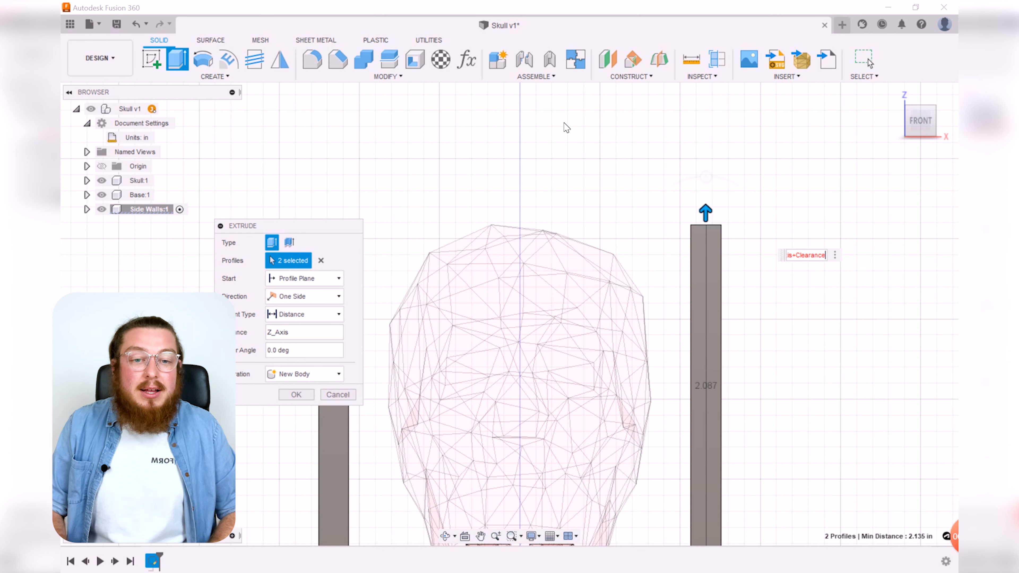
key("Return")
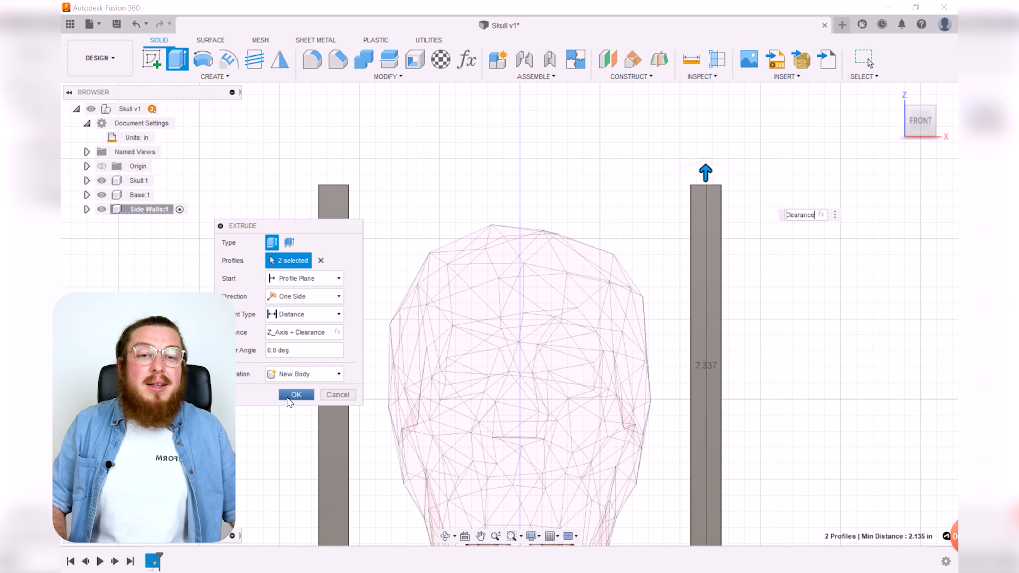
left_click(295, 395)
Step: Apply the Polystyrene appearance to both side wall bodies
scroll(787, 374, "down", 5)
middle_click_drag(787, 386, 735, 332)
key("a")
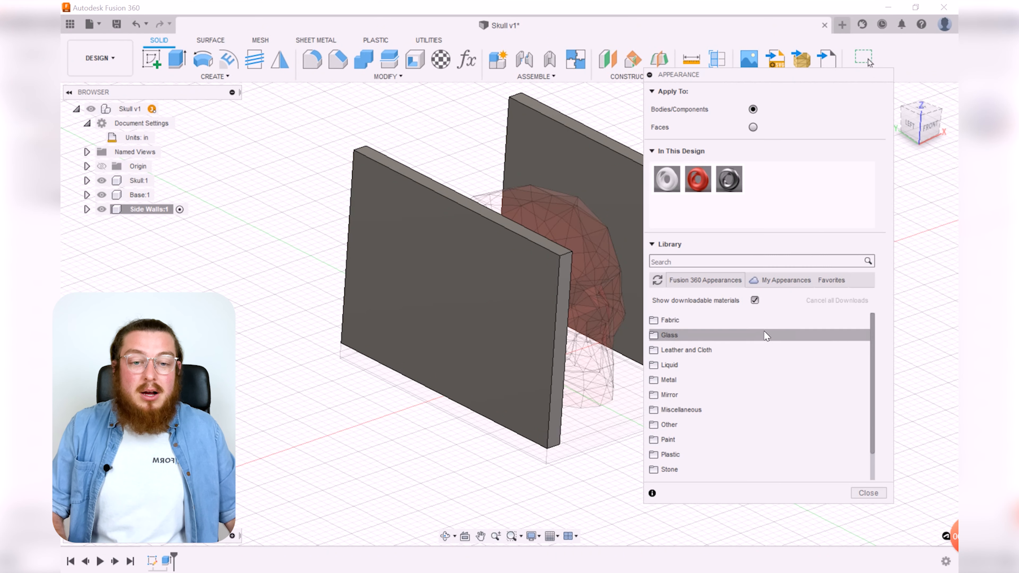
left_click(713, 264)
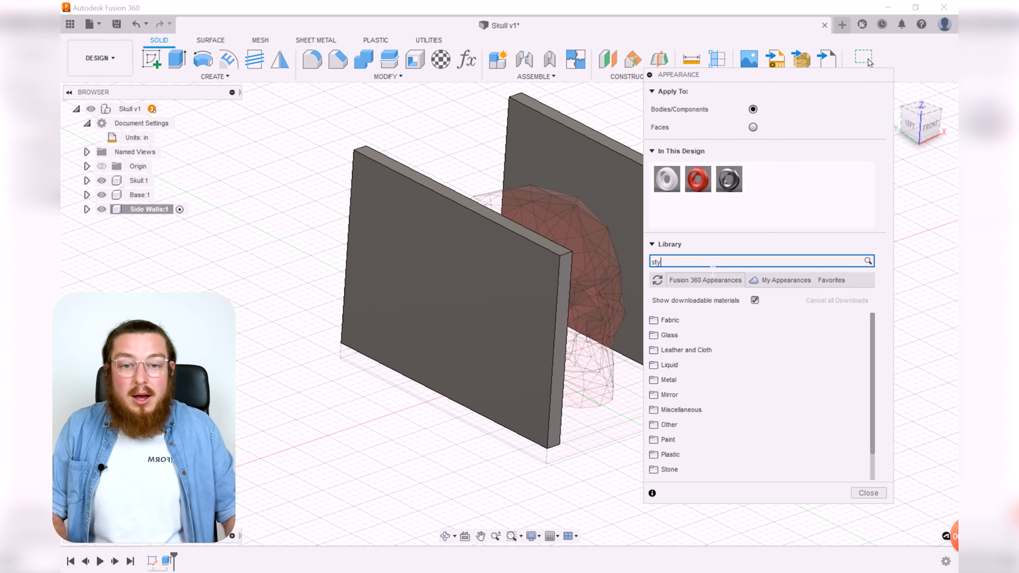
left_click_drag(705, 364, 609, 166)
left_click_drag(715, 371, 473, 291)
left_click(868, 474)
scroll(681, 421, "down", 2)
middle_click_drag(681, 420, 614, 281, "shift")
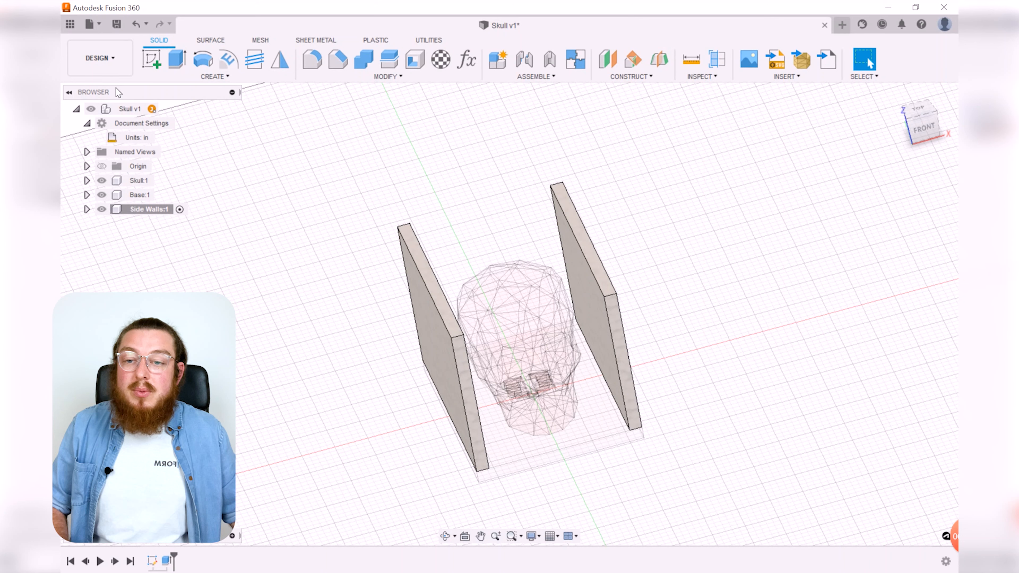
Step: Activate the root component and create a new internal component named Front Back Walls
left_click(169, 109)
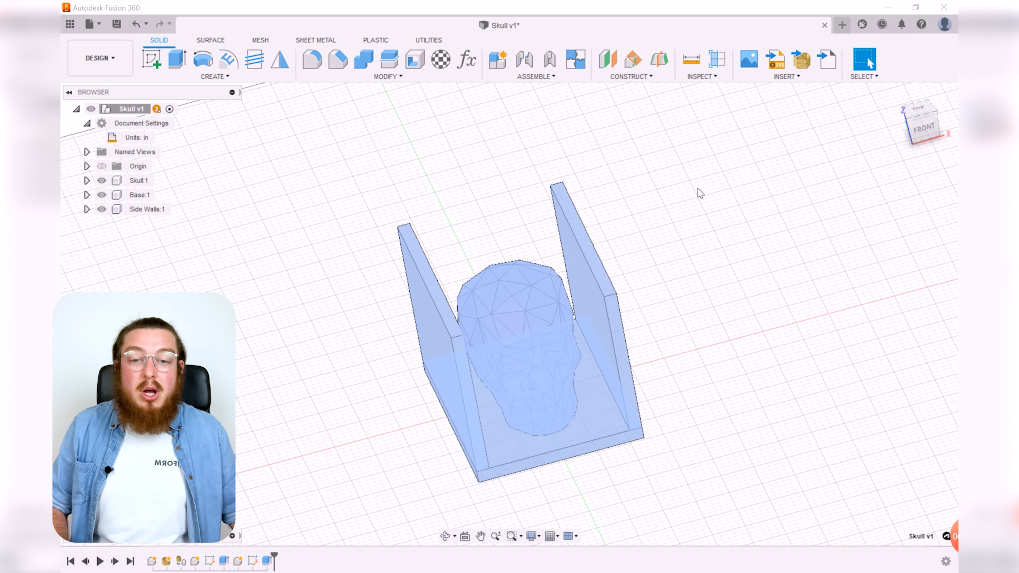
left_click(752, 201)
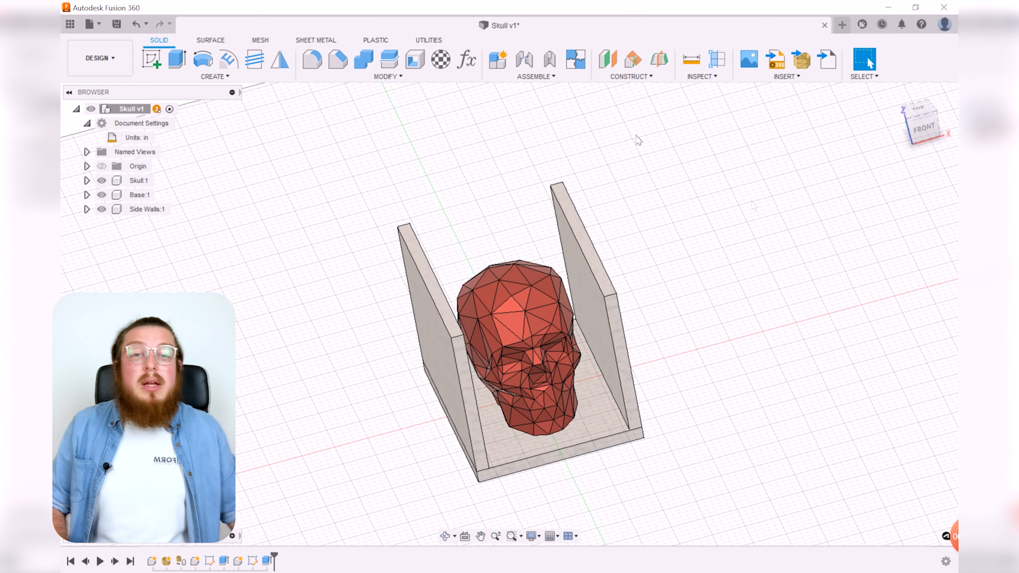
left_click(498, 62)
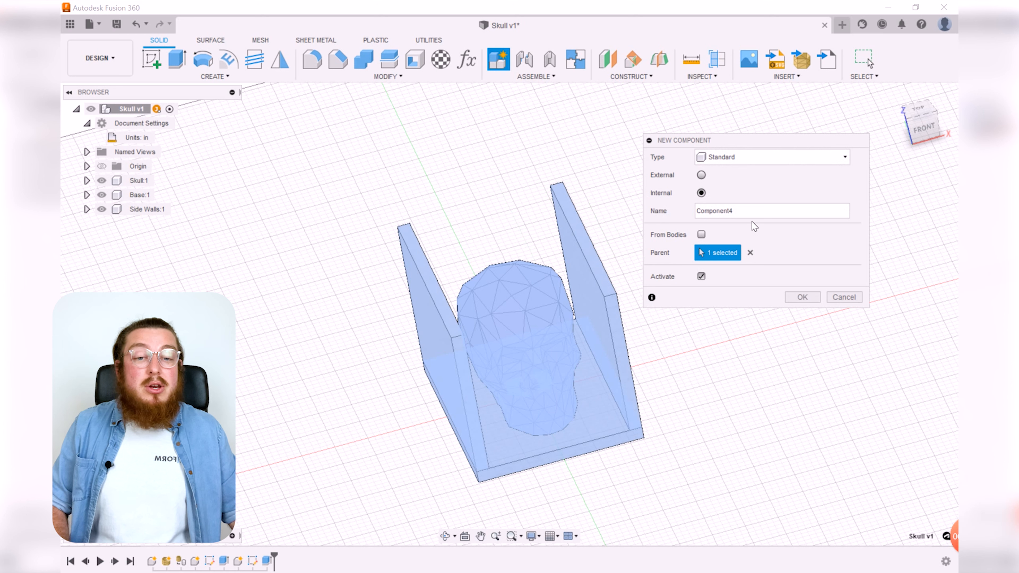
double_click(726, 212)
type("Front Back Walls")
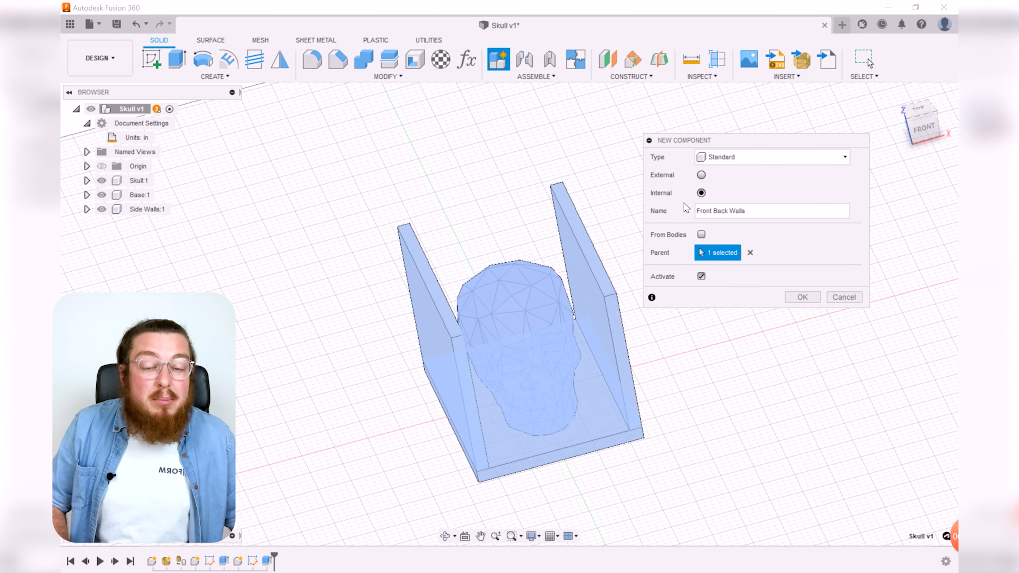
left_click(802, 297)
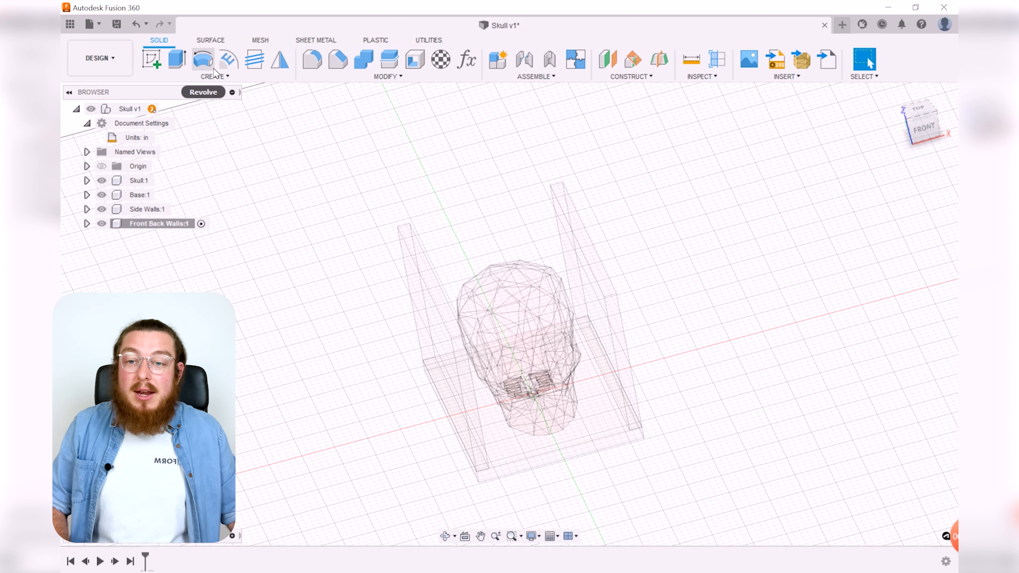
Step: Start a new sketch on the XY plane
left_click(152, 58)
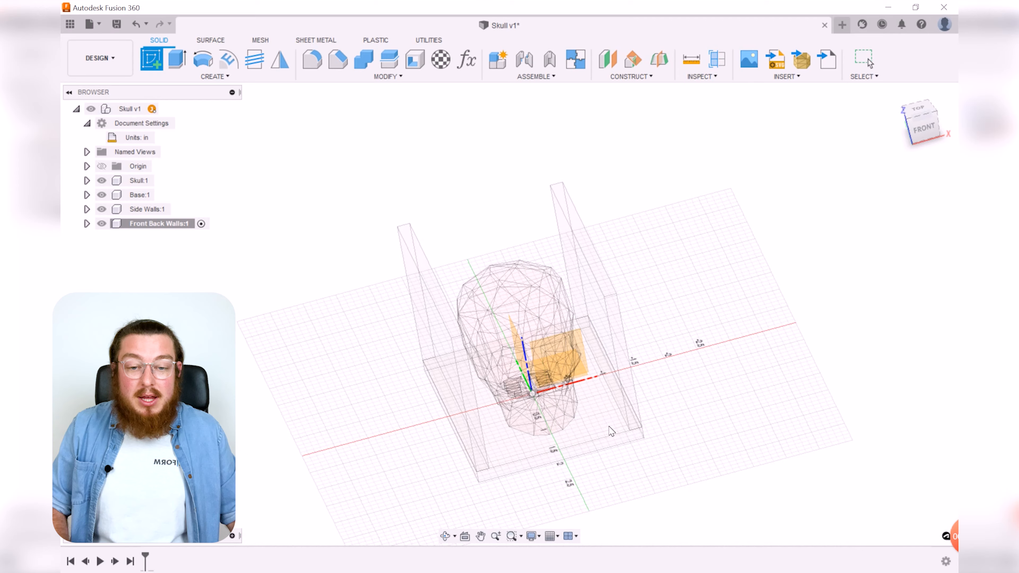
left_click(602, 423)
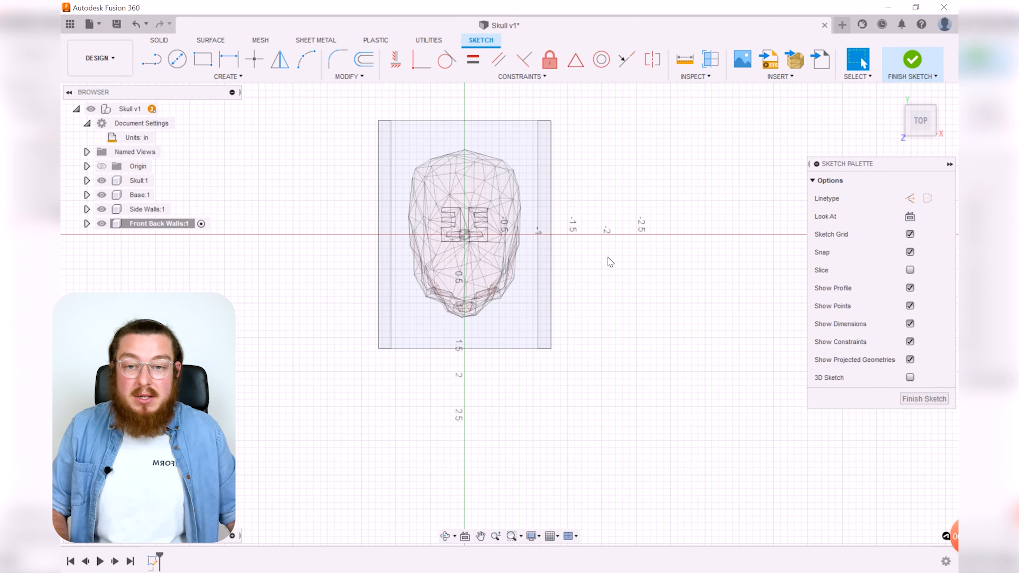
key("r")
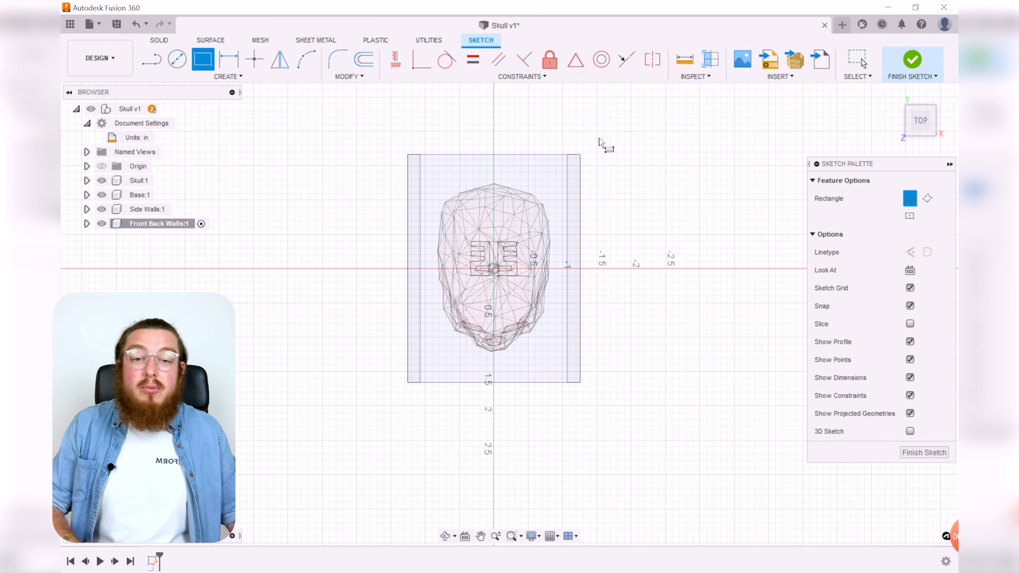
scroll(470, 160, "up", 6)
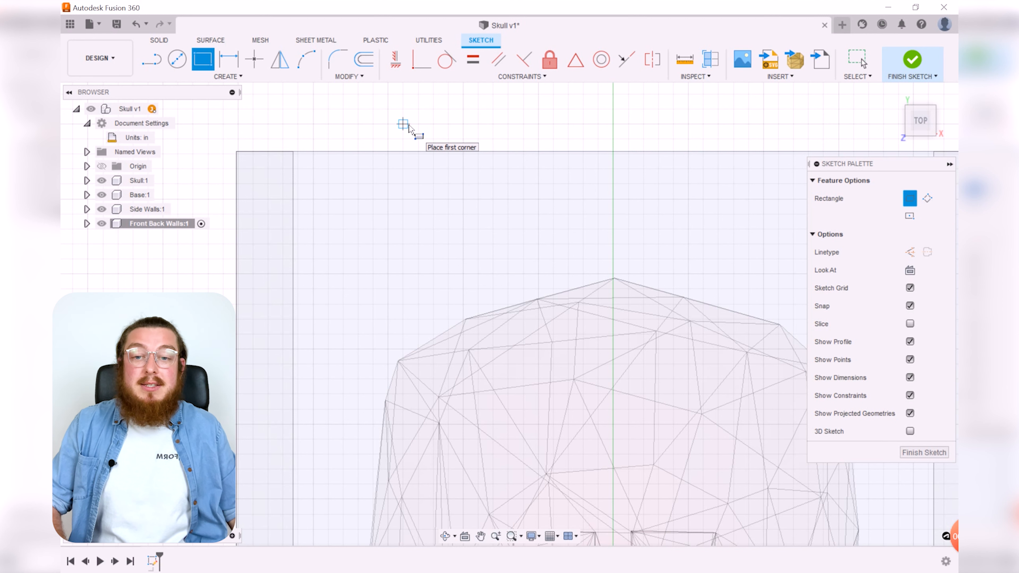
key("Escape")
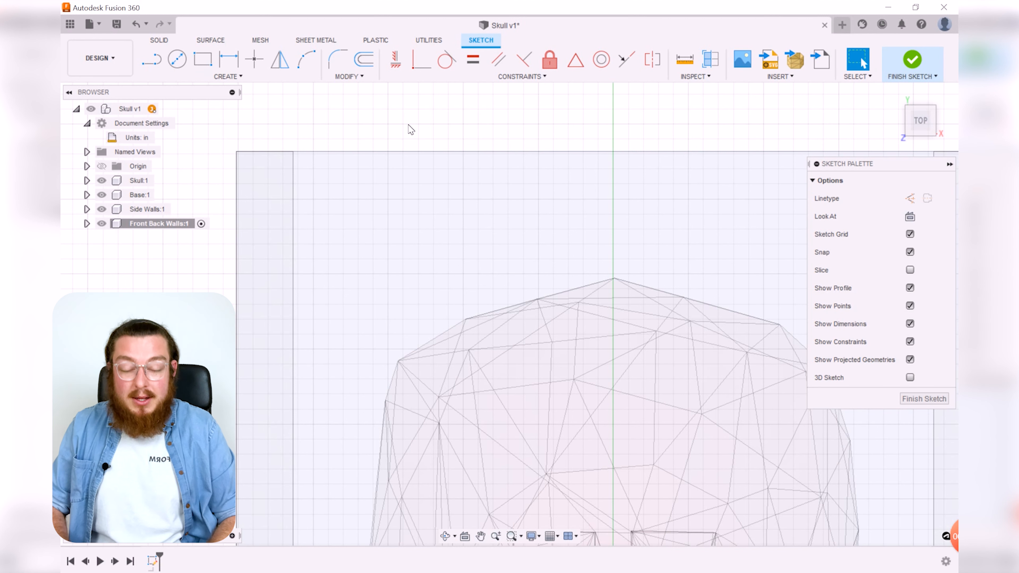
Step: Project the faces of both side walls into the sketch
key("p")
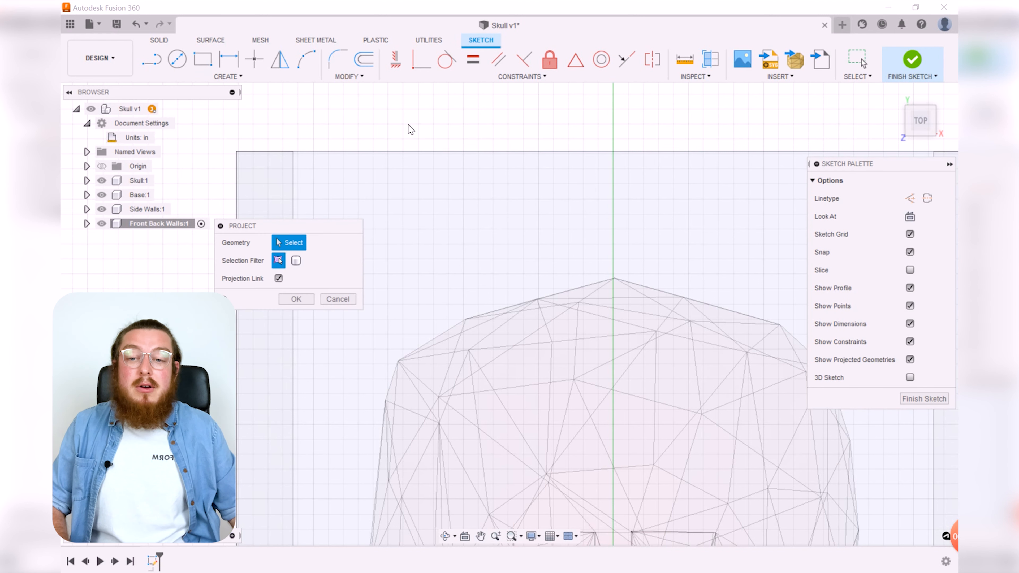
left_click(276, 180)
scroll(445, 187, "down", 5)
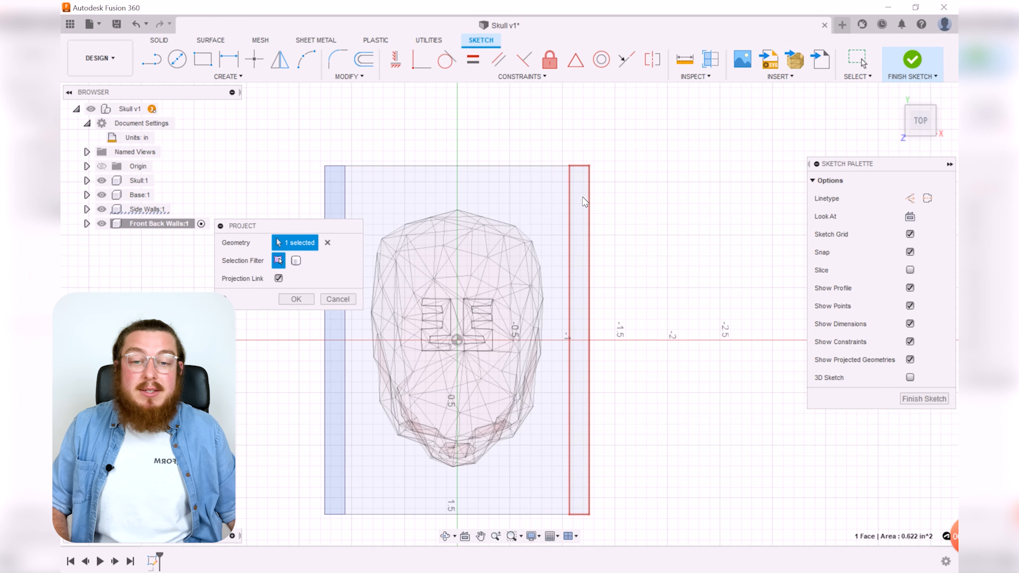
left_click(581, 202)
left_click(296, 299)
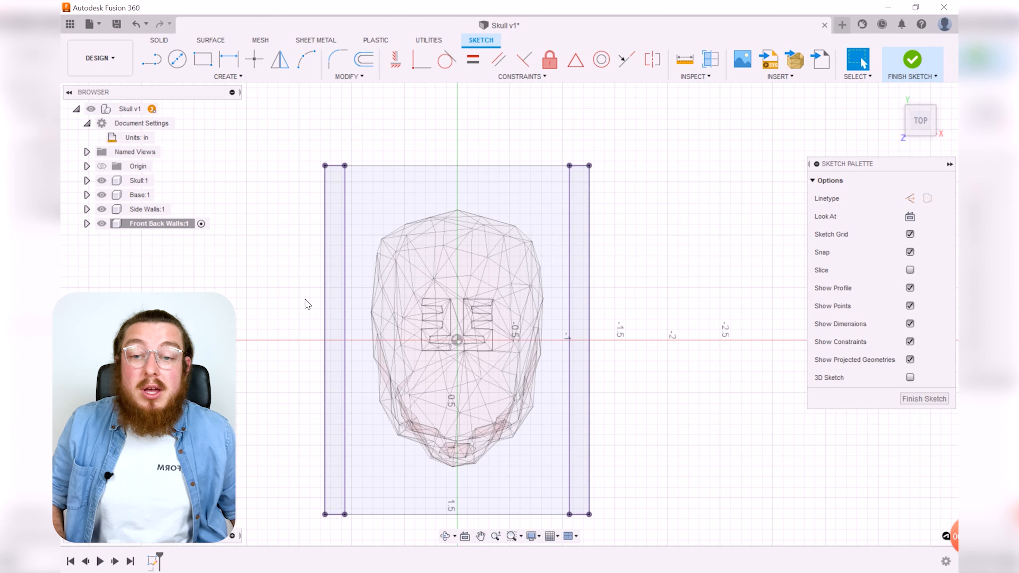
Step: Draw two rectangles spanning between the projected side walls, one at the top edge and one at the bottom edge
left_click(202, 59)
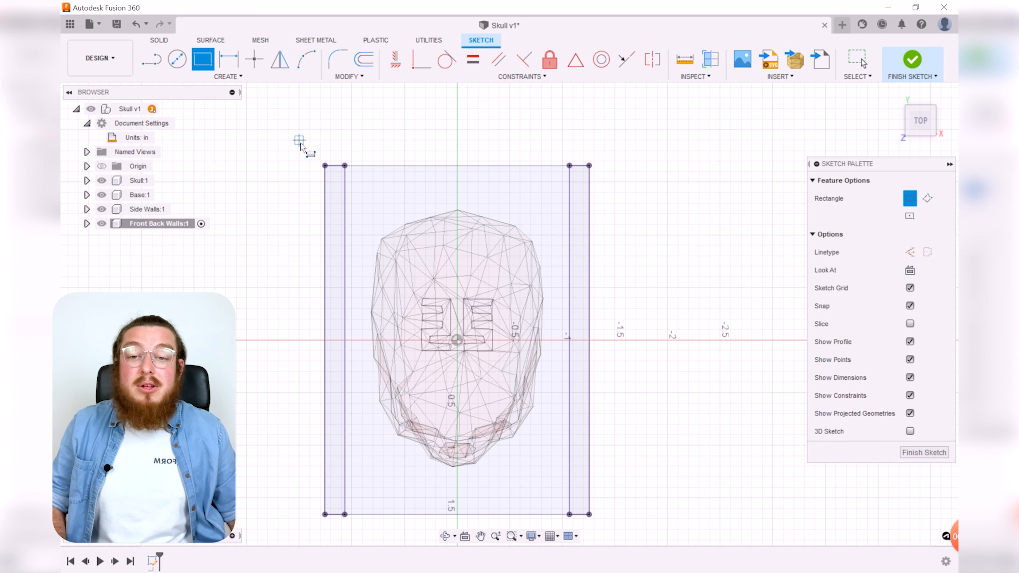
scroll(338, 168, "up", 2)
left_click(337, 167)
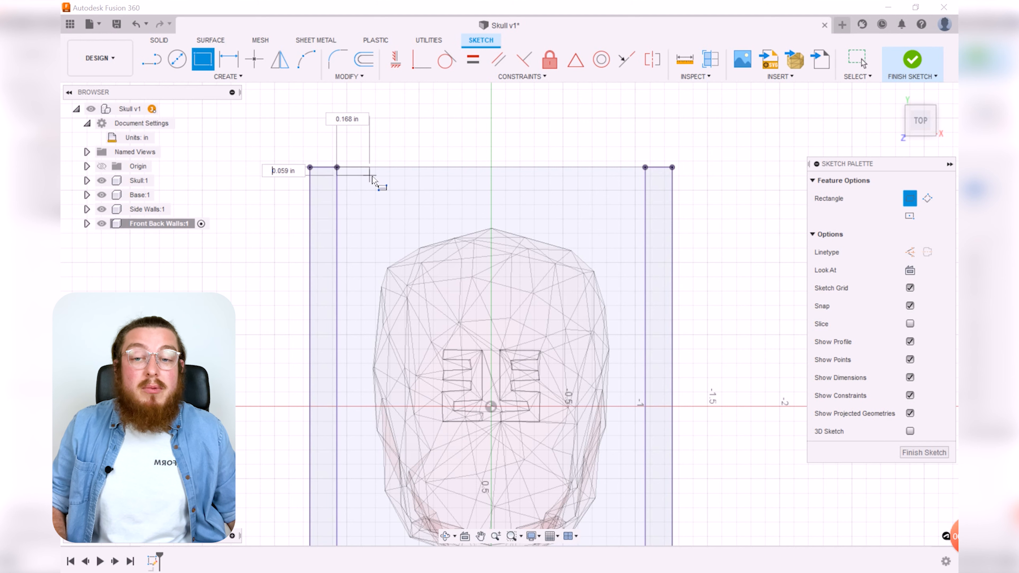
left_click(646, 210)
middle_click_drag(676, 421, 616, 208)
key("r")
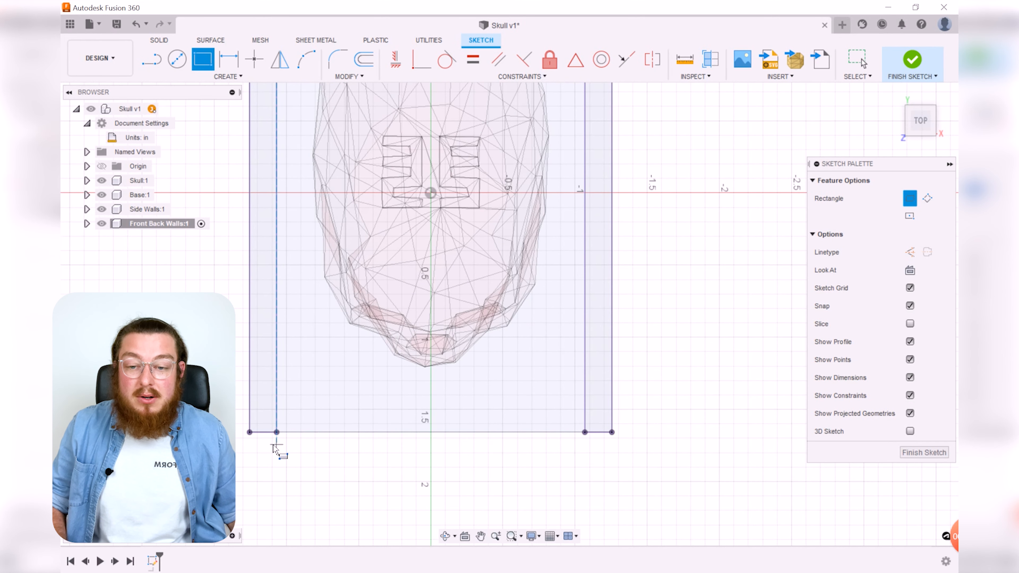
left_click(276, 432)
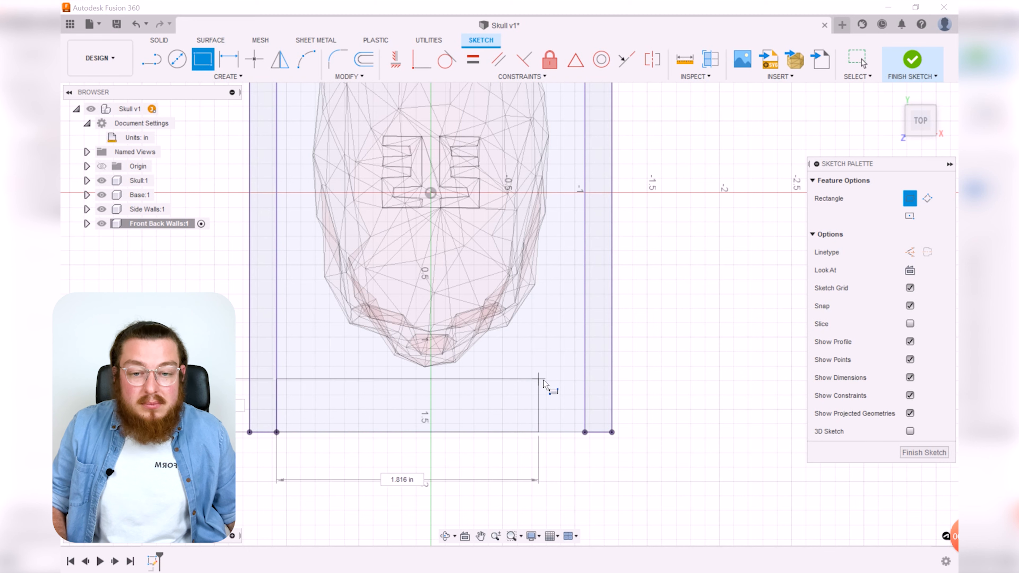
left_click(585, 390)
Step: Make the short sides of the two new rectangles equal with an Equal constraint
left_click(473, 60)
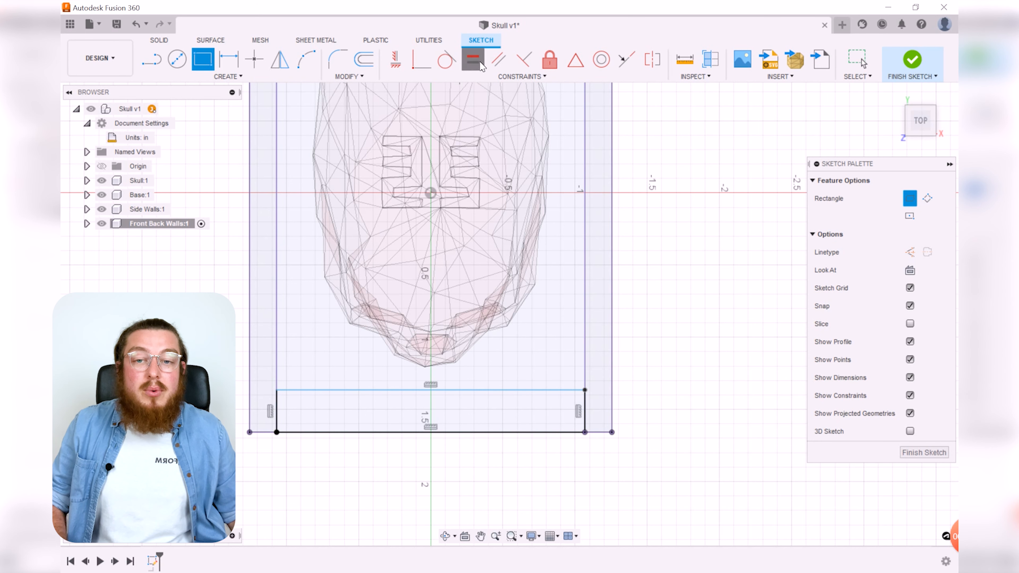
left_click(587, 412)
scroll(633, 217, "down", 3)
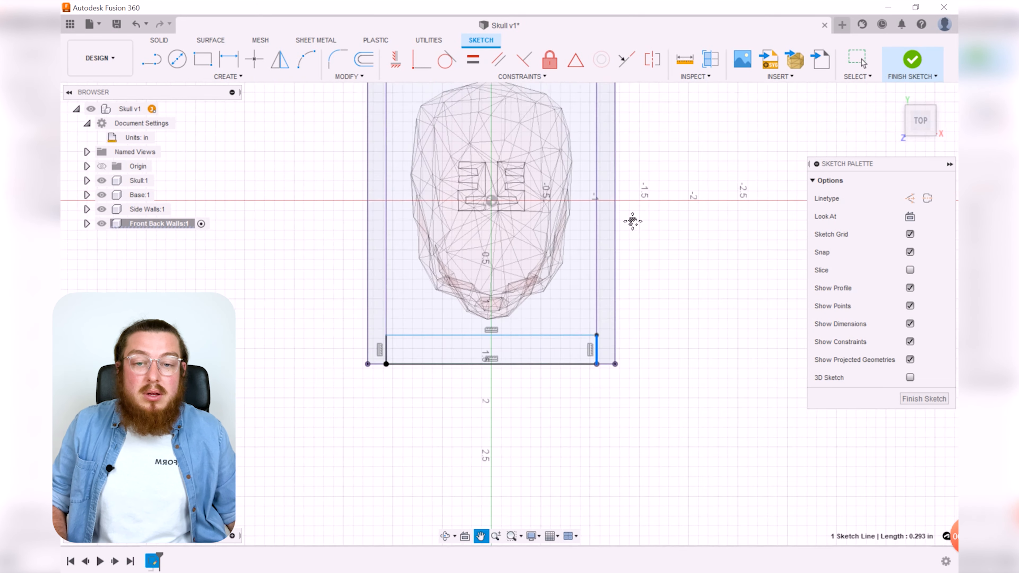
middle_click_drag(632, 216, 575, 289)
scroll(577, 288, "up", 3)
left_click(576, 288)
scroll(680, 323, "down", 3)
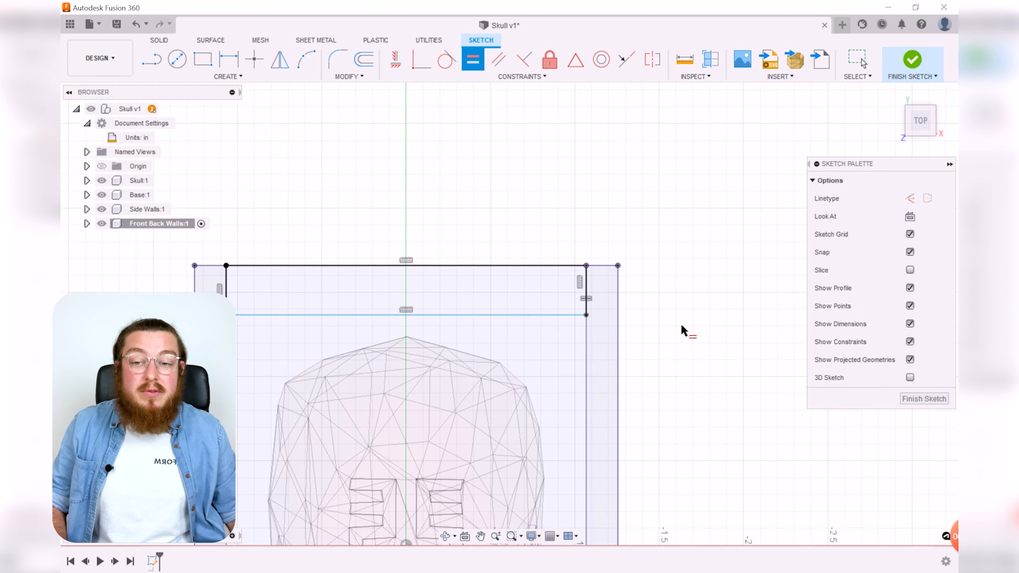
key("Escape")
Step: Dimension the top rectangle's depth to the Thickness parameter
scroll(603, 339, "down", 2)
middle_click_drag(604, 338, 595, 239)
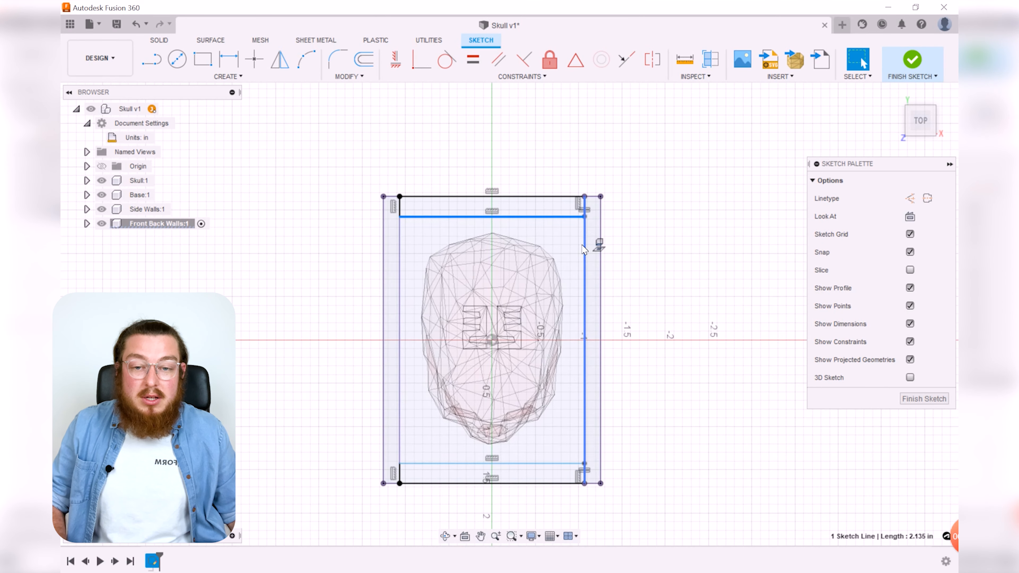
mouse_move(569, 224)
left_mouse_down()
mouse_move(571, 267)
mouse_move(668, 223)
left_mouse_up()
key("d")
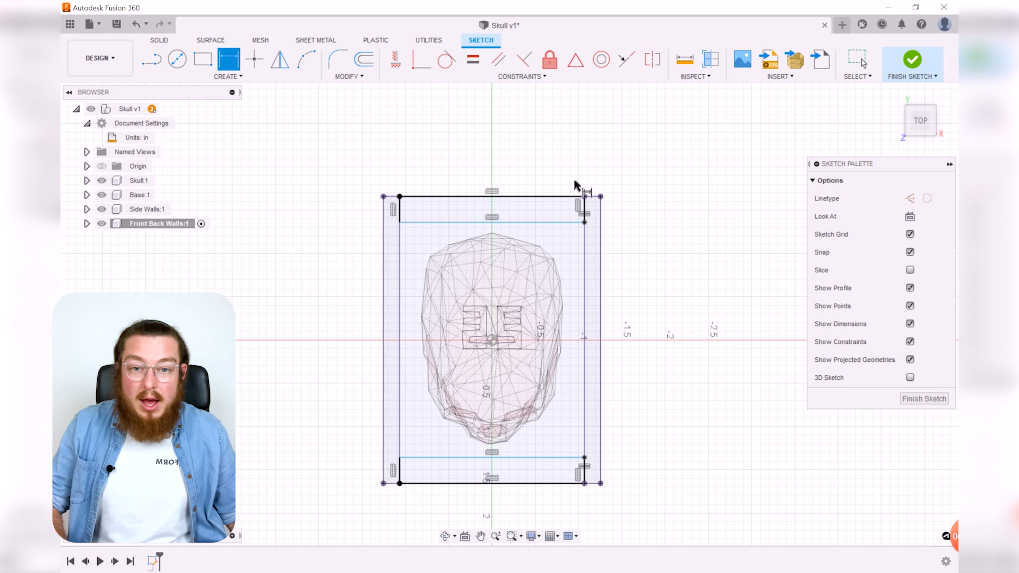
left_click(584, 210)
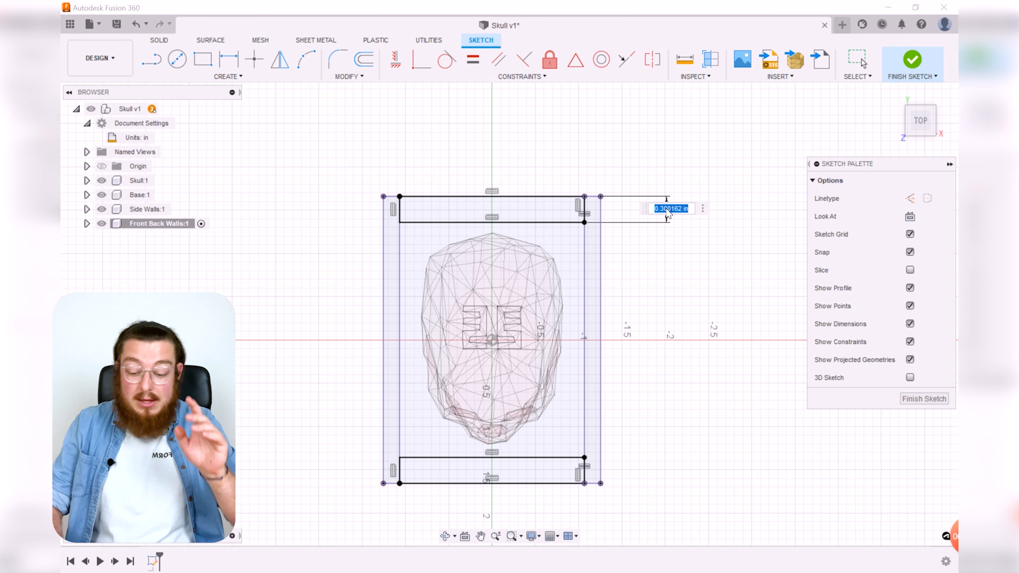
type("Thickness")
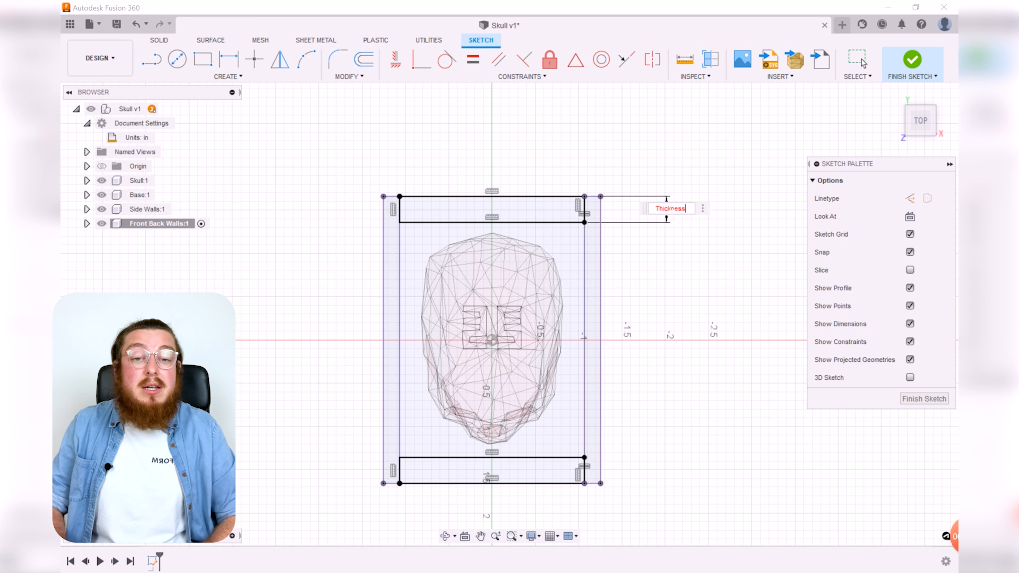
key("Return")
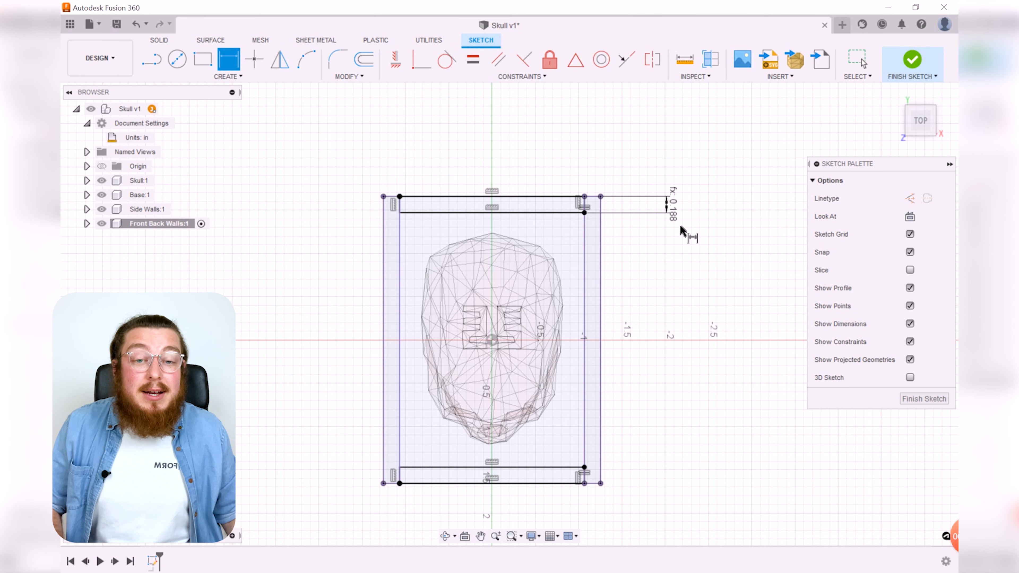
Step: Finish the sketch and extrude both front/back wall profiles upward as new bodies by Z_Axis + Clearance
key("Escape")
left_click_drag(673, 212, 656, 165)
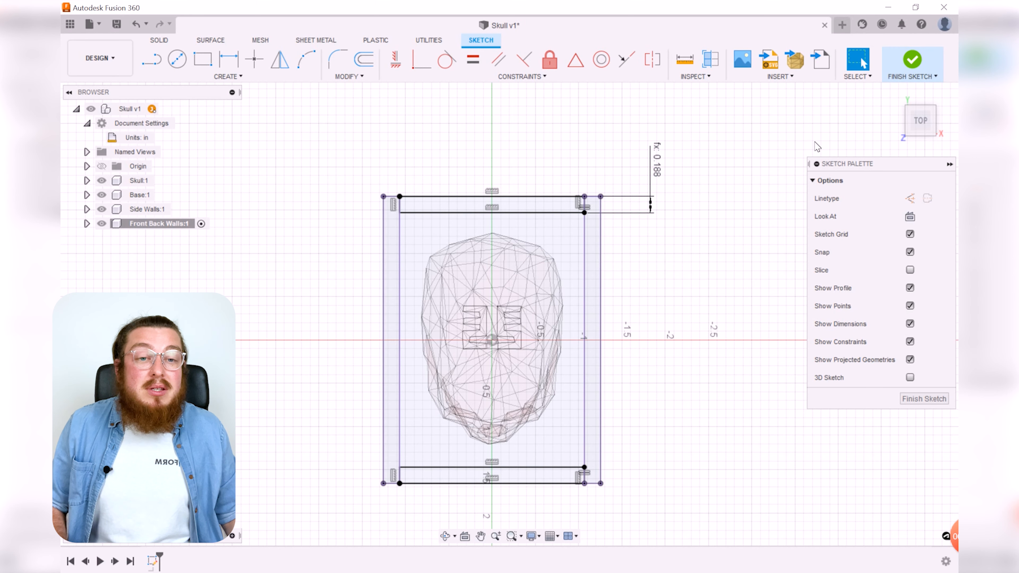
left_click(911, 62)
middle_click_drag(674, 370, 603, 297, "shift")
left_click(177, 59)
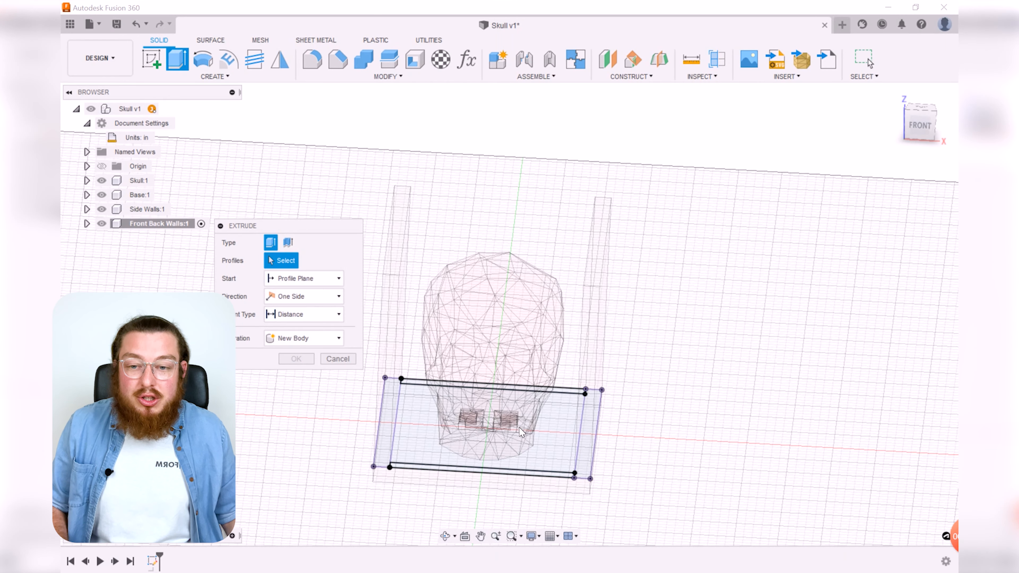
scroll(547, 375, "up", 3)
left_click(548, 375)
left_click(589, 226)
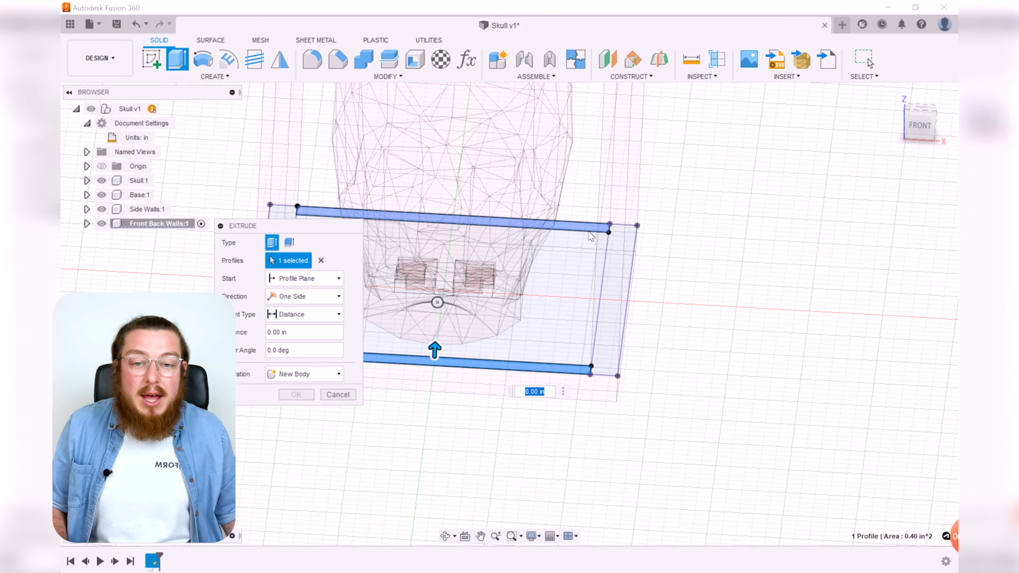
scroll(609, 255, "down", 4)
scroll(689, 300, "down", 2)
middle_click_drag(689, 300, 691, 350)
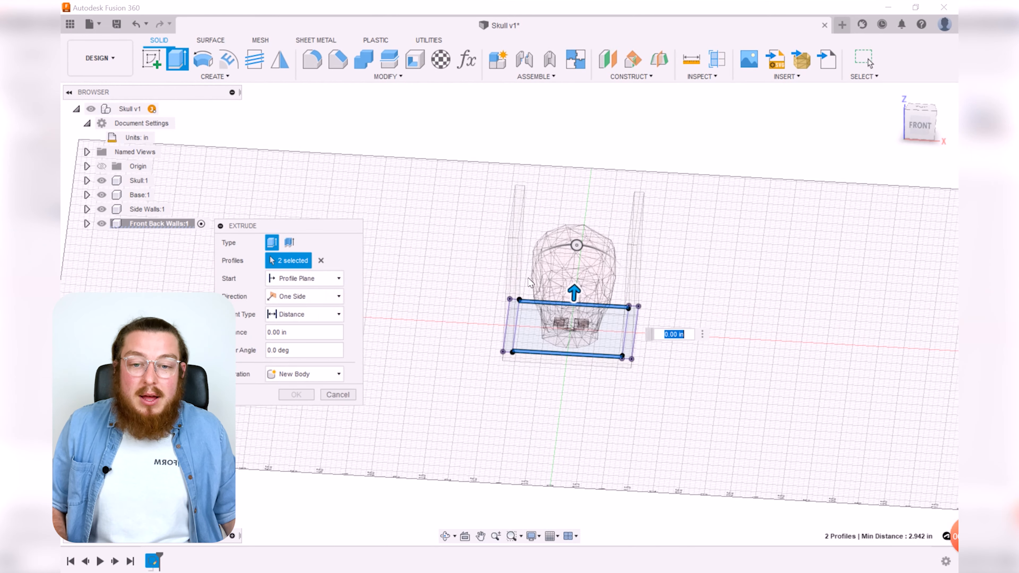
left_click_drag(575, 293, 590, 185)
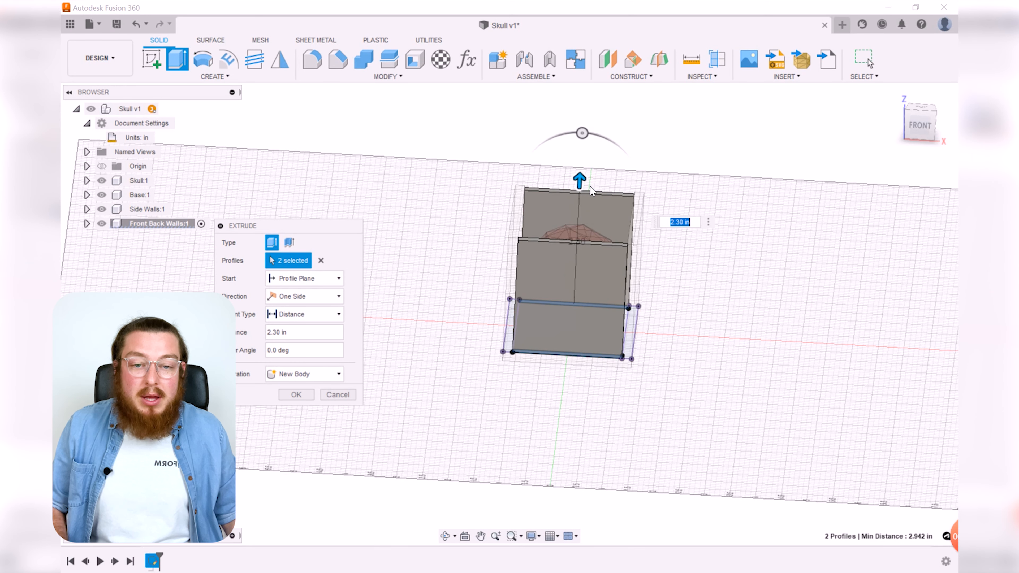
type("Z_Axis+C")
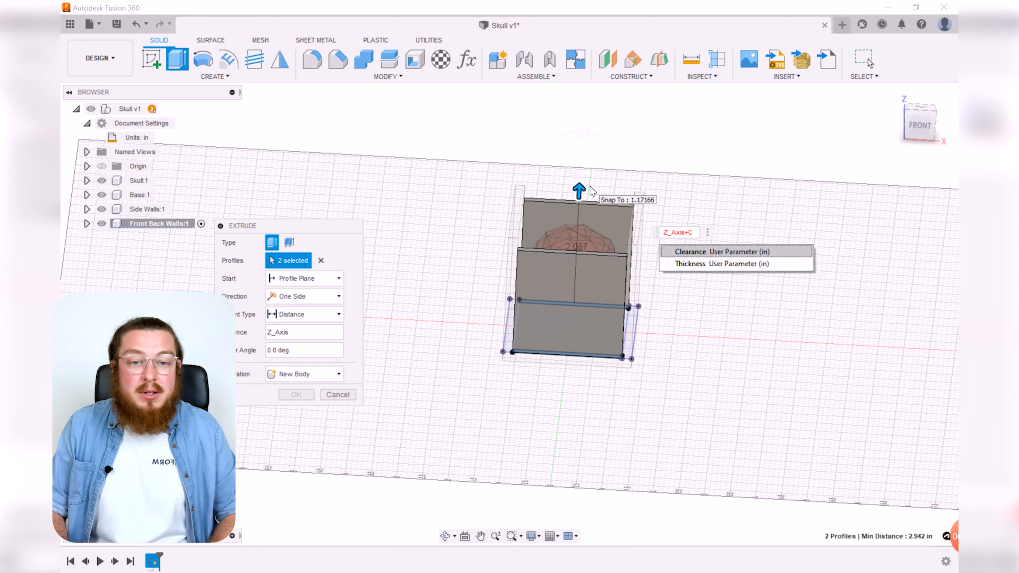
key("Return")
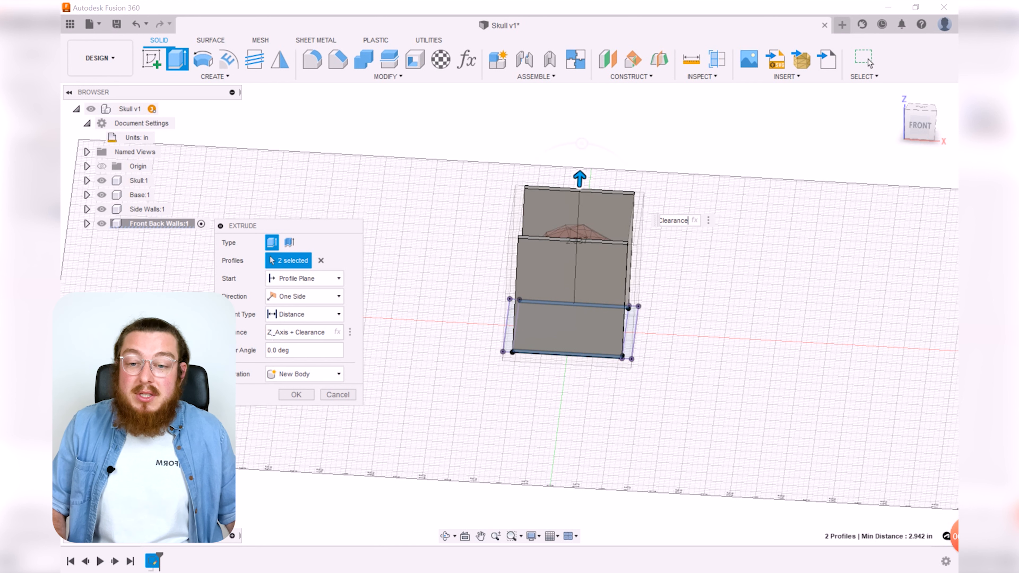
left_click(297, 316)
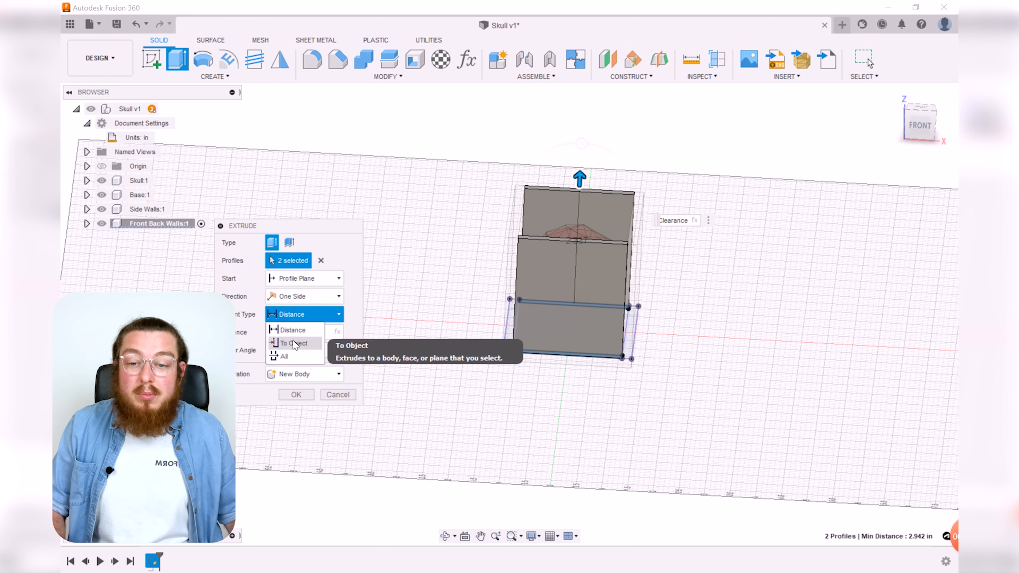
scroll(519, 221, "up", 5)
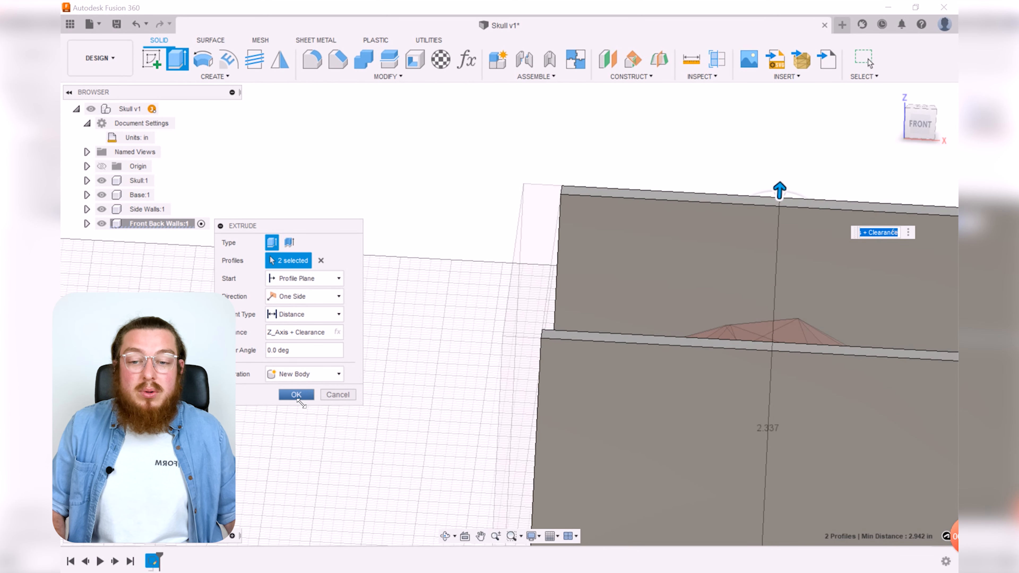
left_click(296, 394)
scroll(439, 285, "down", 5)
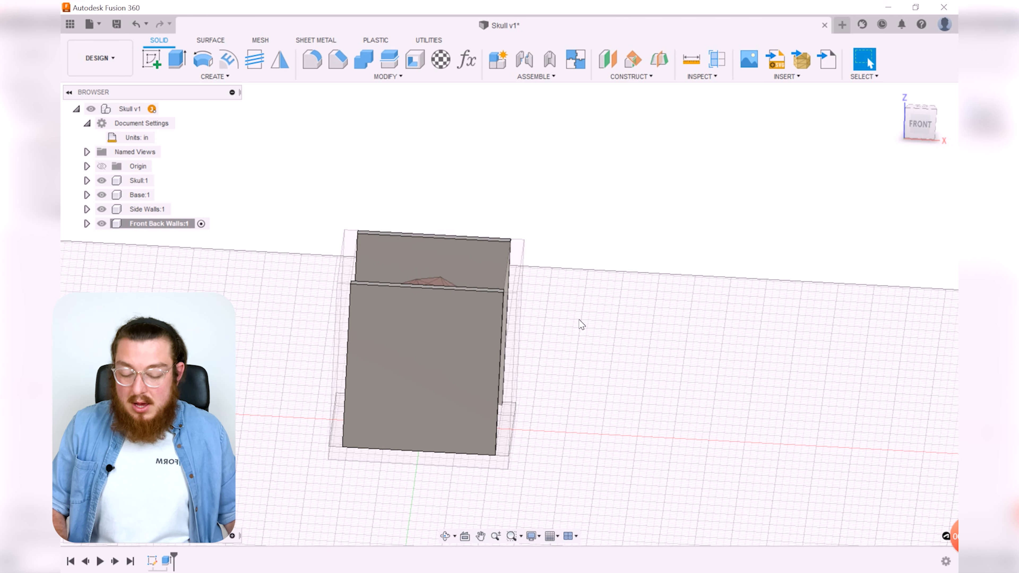
Step: Apply the Polystyrene appearance to both front and back wall bodies
key("a")
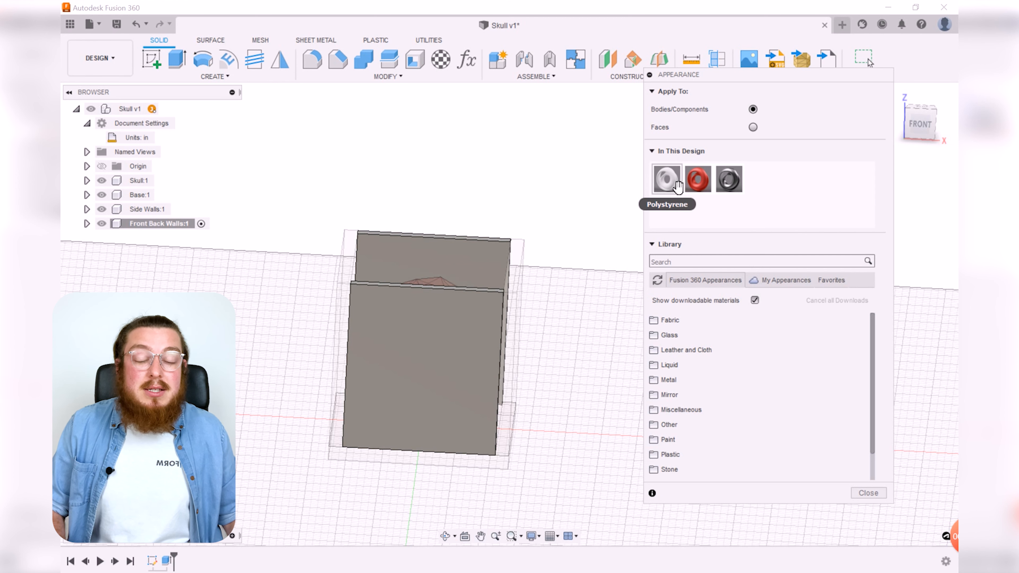
left_click_drag(666, 179, 450, 339)
left_click_drag(666, 178, 457, 259)
middle_click_drag(534, 236, 567, 255)
left_click(885, 502)
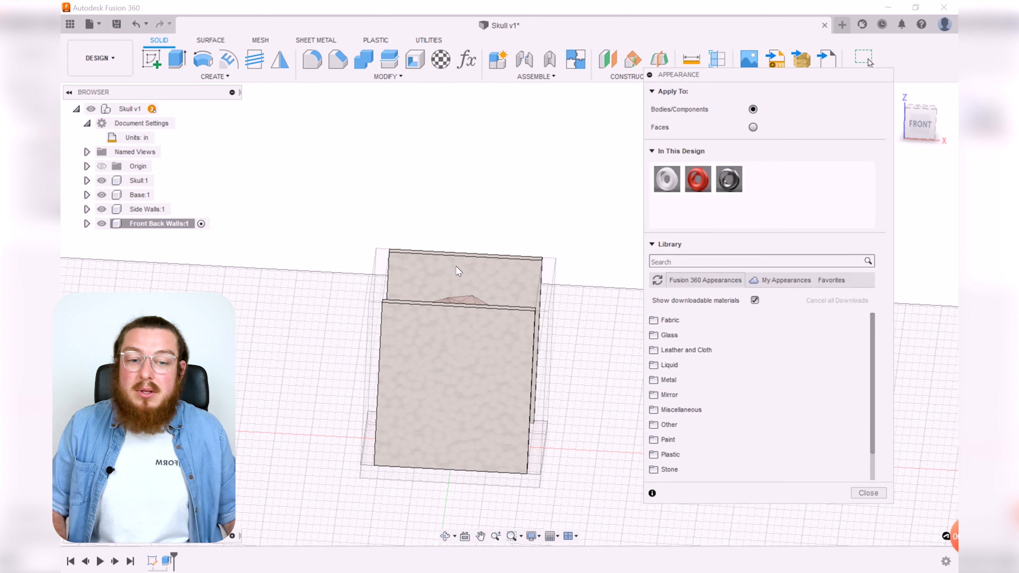
left_click(869, 493)
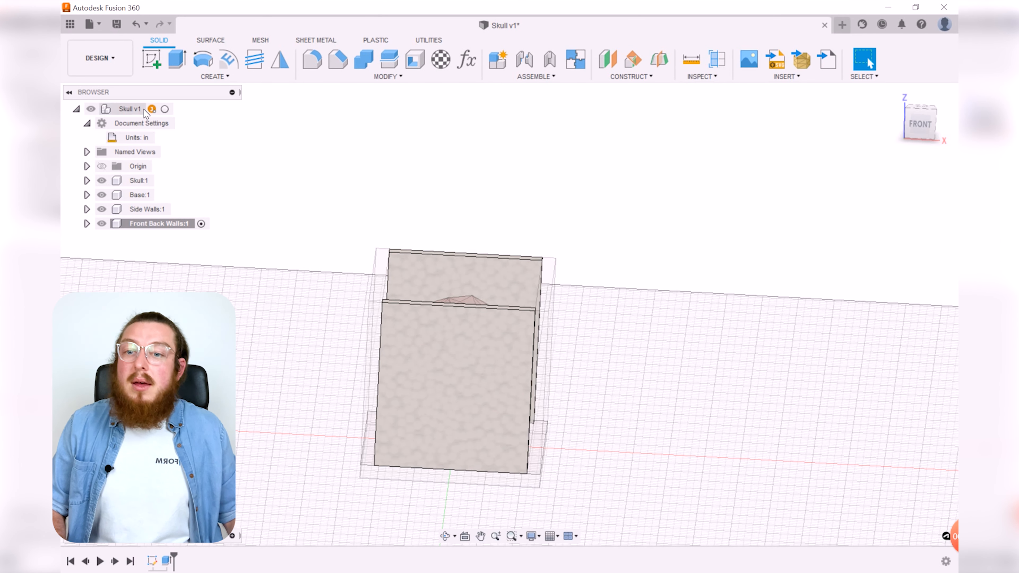
Step: Activate the root component and inspect the assembled mold box around the skull
left_click(169, 109)
left_click(596, 208)
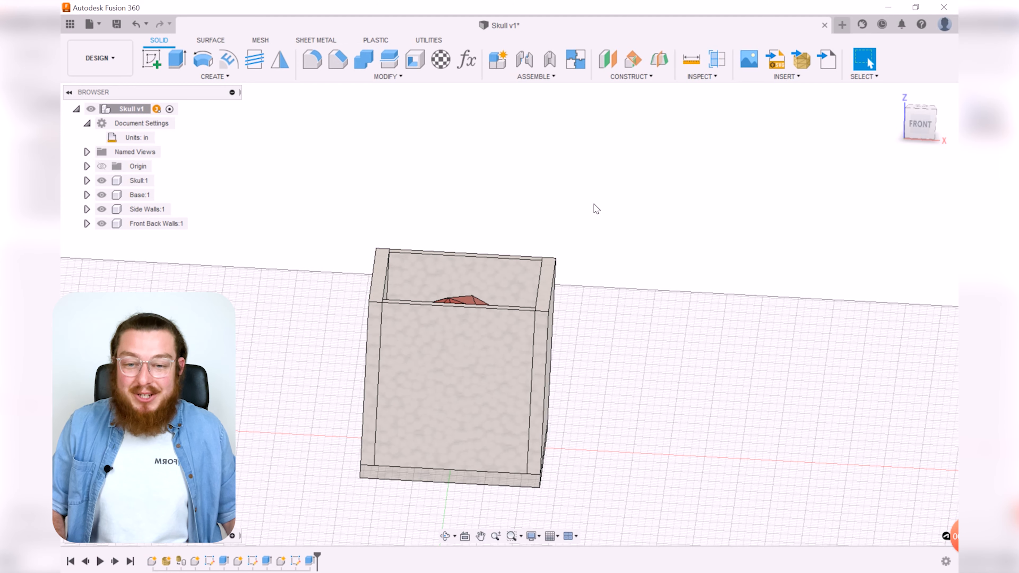
middle_click_drag(616, 284, 676, 350, "shift")
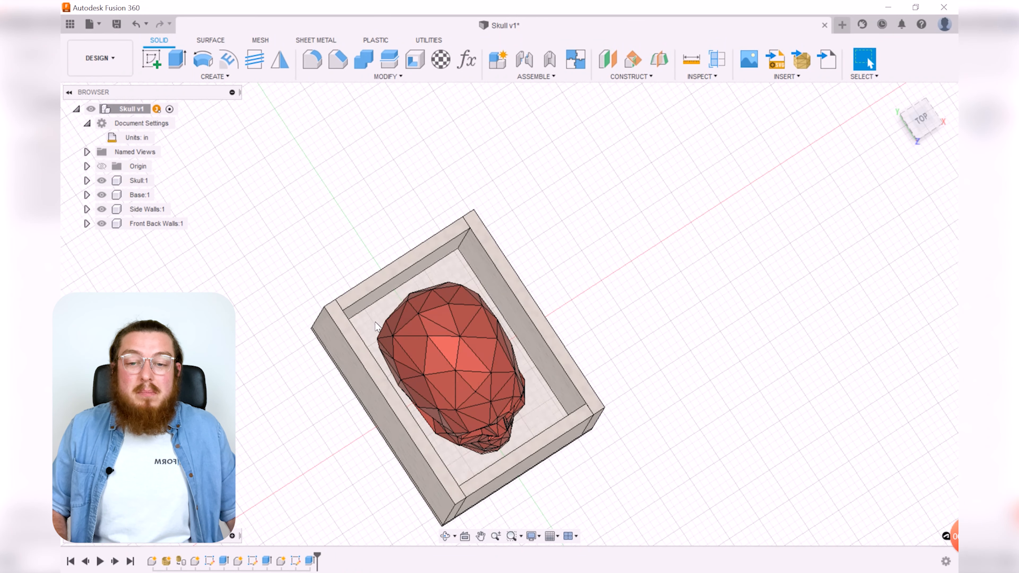
middle_click_drag(537, 329, 662, 310, "shift")
mouse_move(744, 344)
middle_mouse_down("shift")
mouse_move(750, 367)
mouse_move(732, 349)
middle_mouse_up("shift")
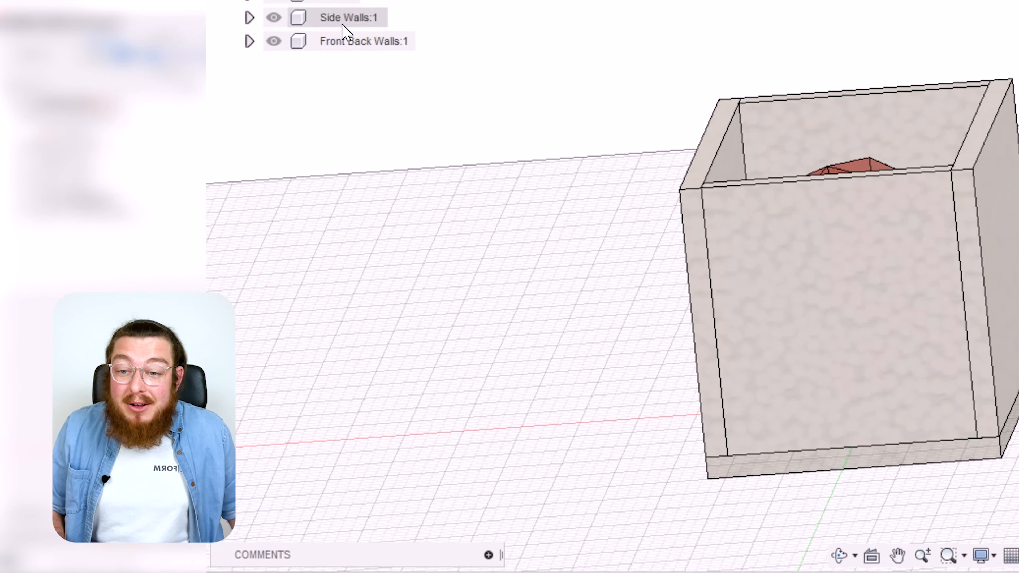
Step: Expand the Front Back Walls component's bodies and select Body1 and Body2
left_click(341, 39)
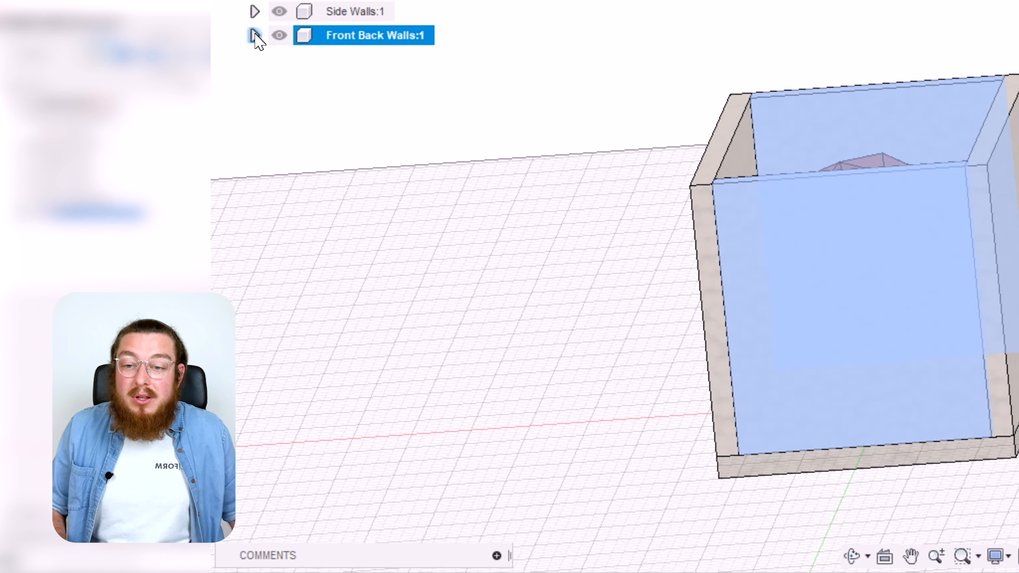
left_click(255, 36)
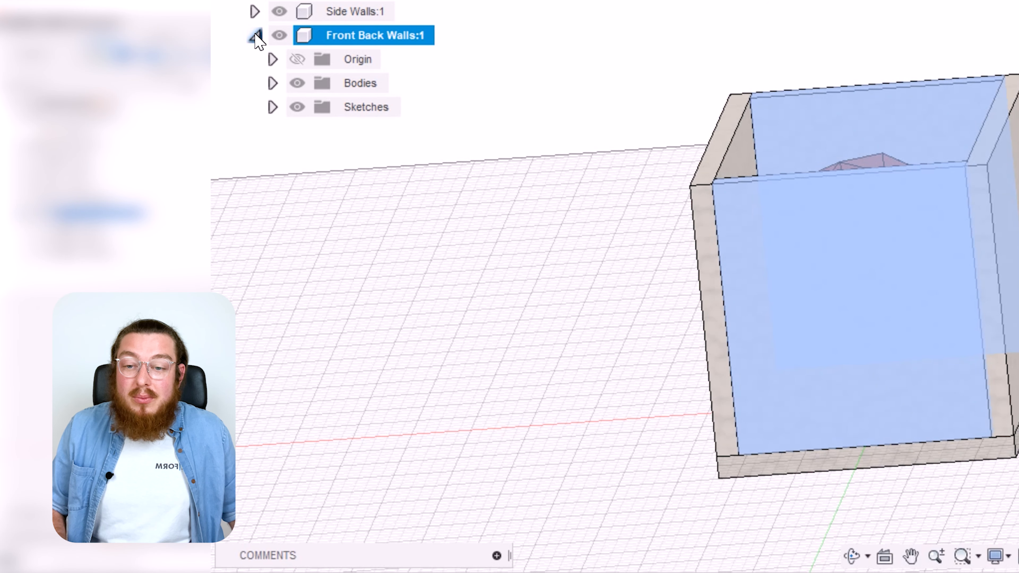
left_click(273, 84)
left_click(372, 116)
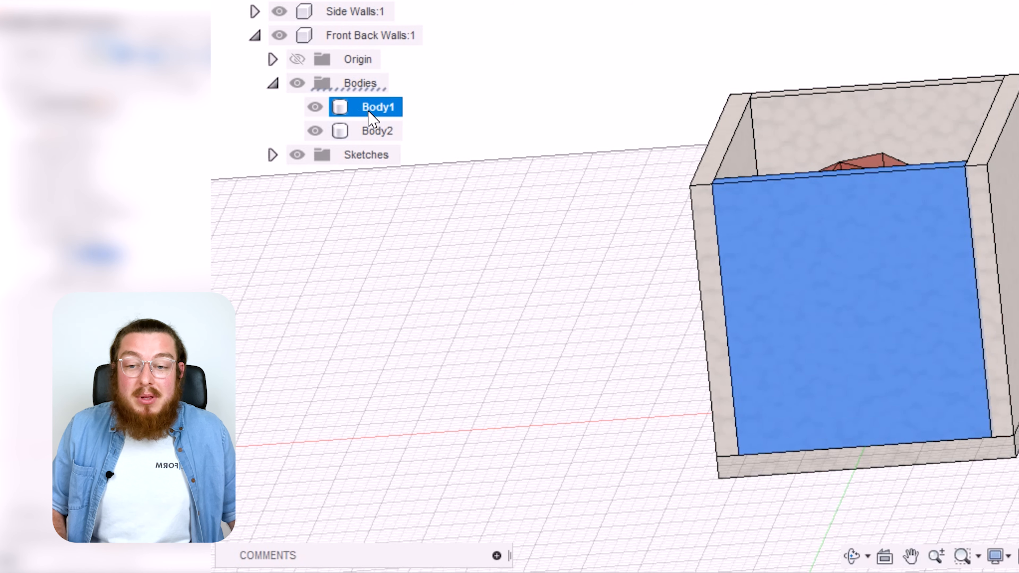
left_click(373, 132)
left_click(374, 114)
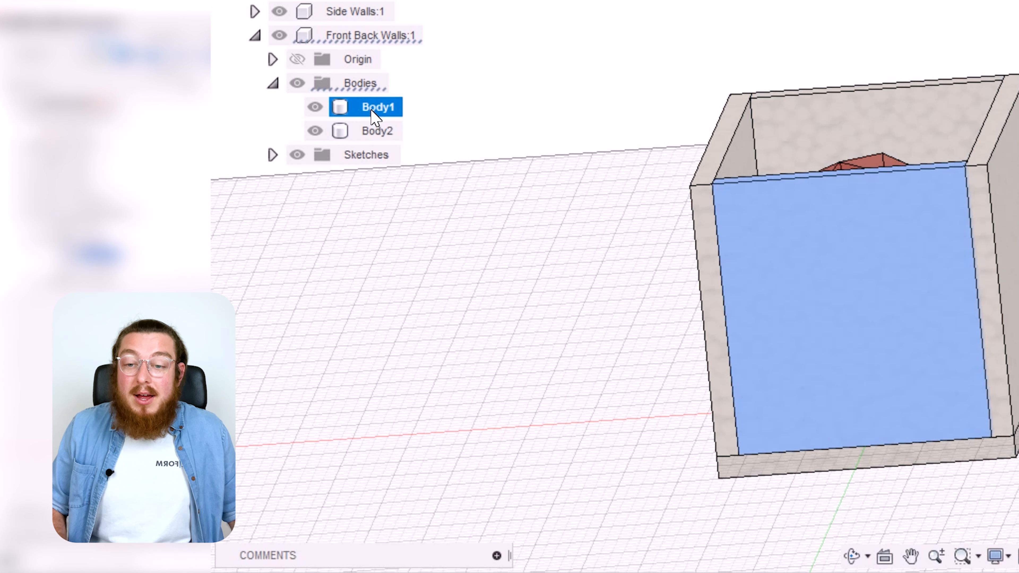
Step: Set the opacity of both front and back wall bodies to 50% and collapse the Front Back Walls component
right_click(373, 116)
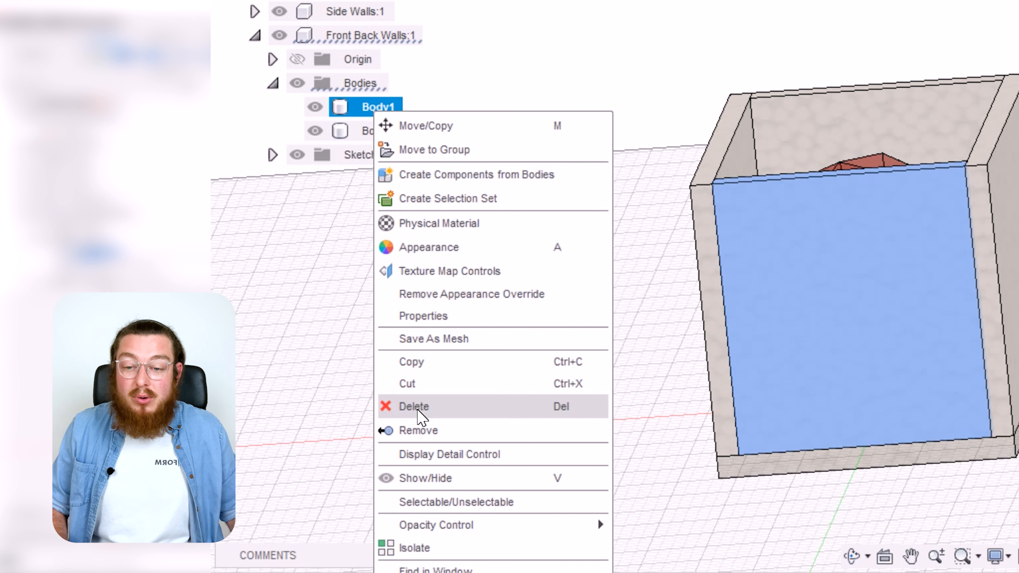
mouse_move(441, 522)
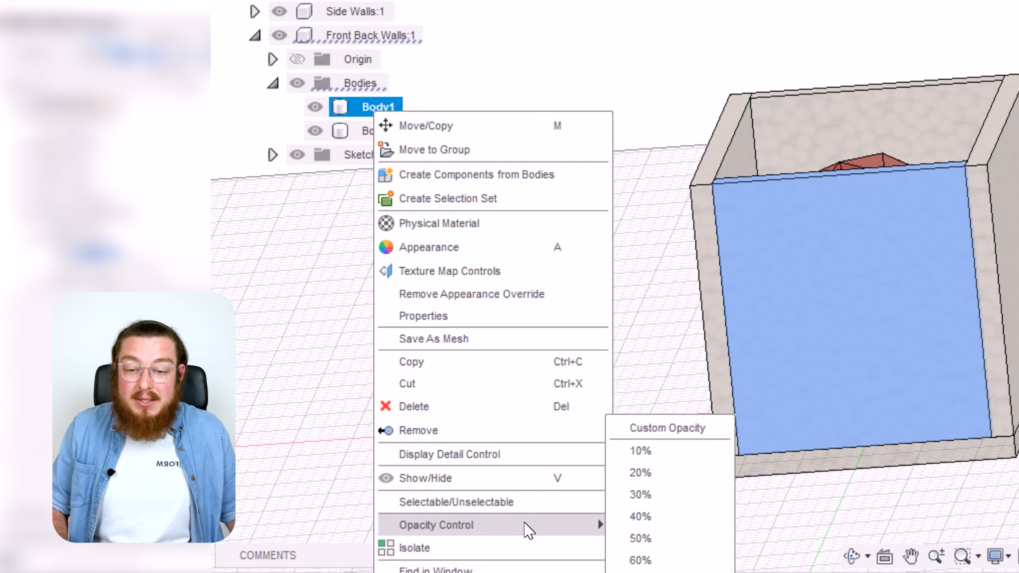
left_click(670, 541)
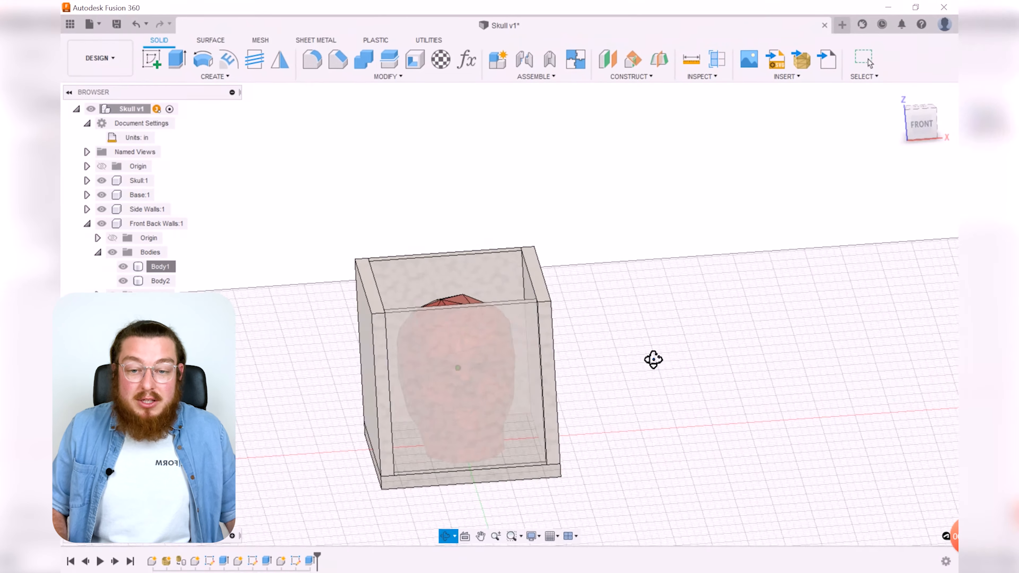
mouse_move(653, 360)
left_mouse_down()
mouse_move(659, 353)
mouse_move(651, 357)
mouse_move(671, 371)
mouse_move(655, 365)
left_mouse_up()
key("Escape")
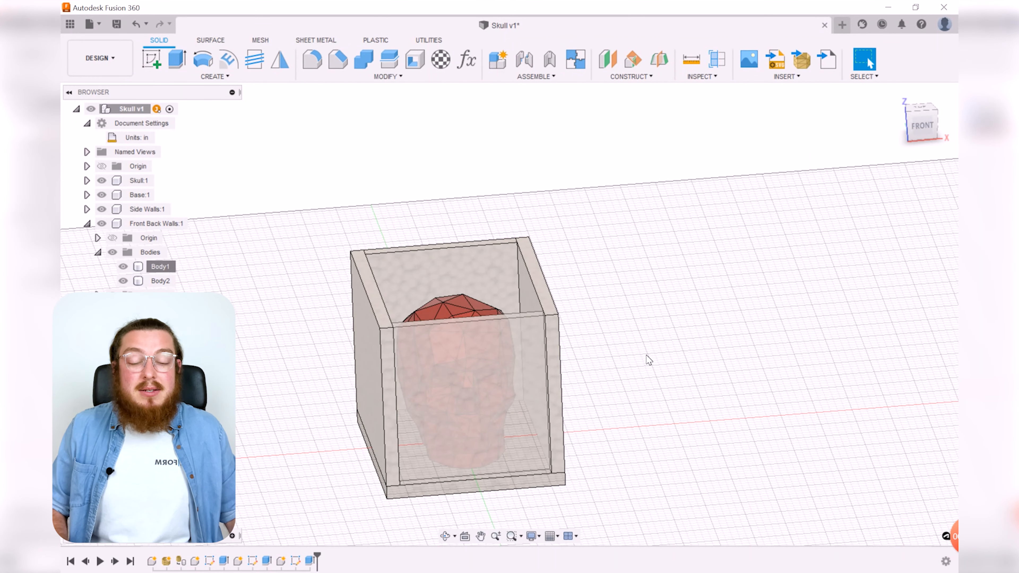
key("Escape")
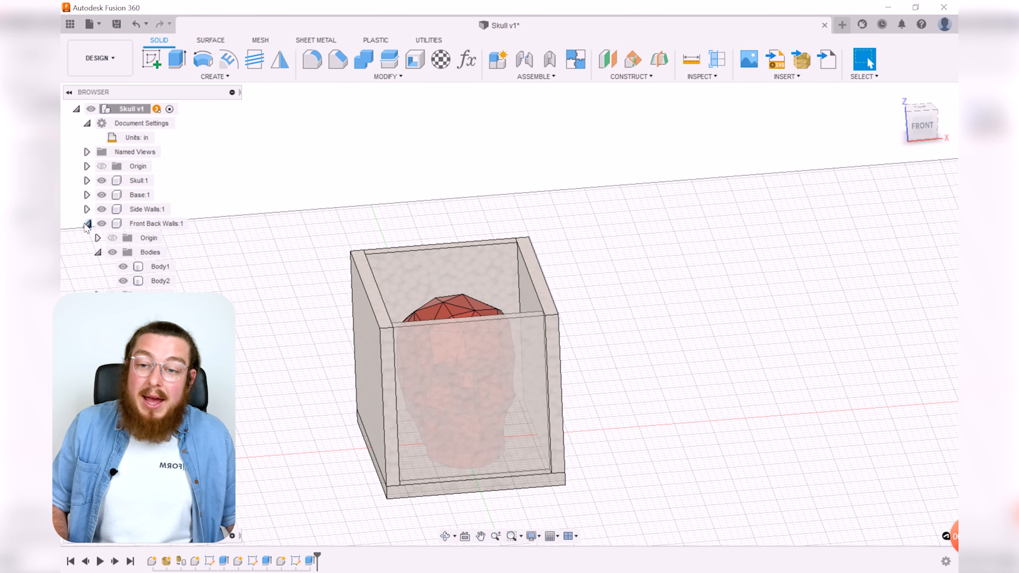
left_click(87, 224)
Step: Move a front wall away from the mold box to show it is loose, then undo the move
mouse_move(622, 278)
middle_mouse_down("shift")
mouse_move(646, 257)
mouse_move(630, 290)
middle_mouse_up("shift")
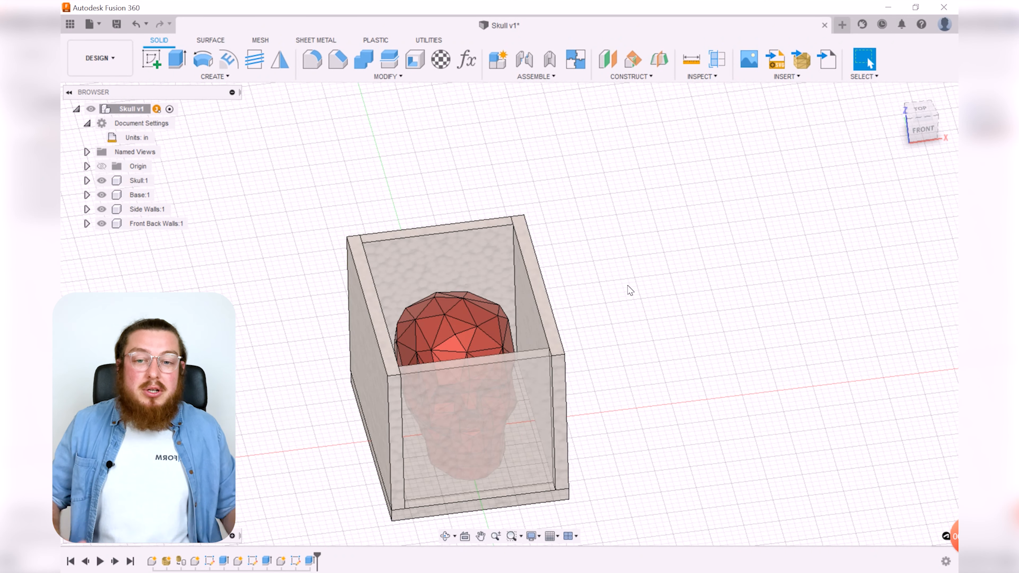
left_click_drag(462, 251, 564, 143)
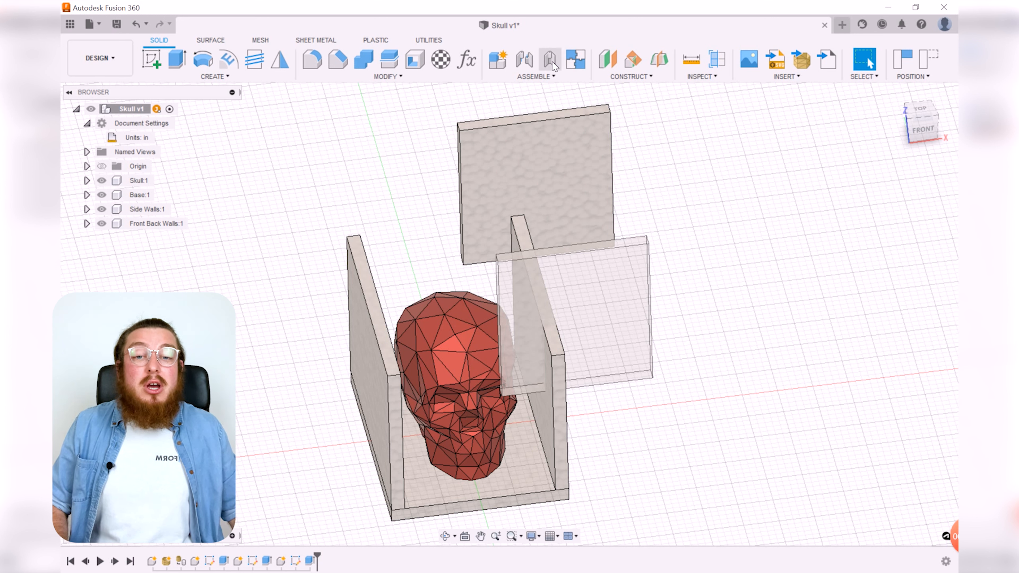
left_click(541, 77)
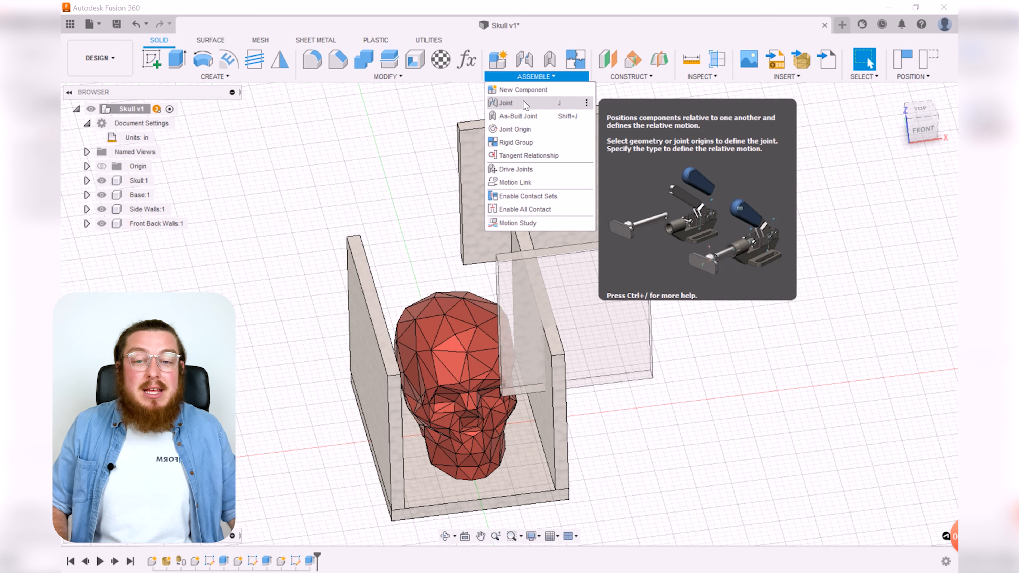
left_click(658, 123)
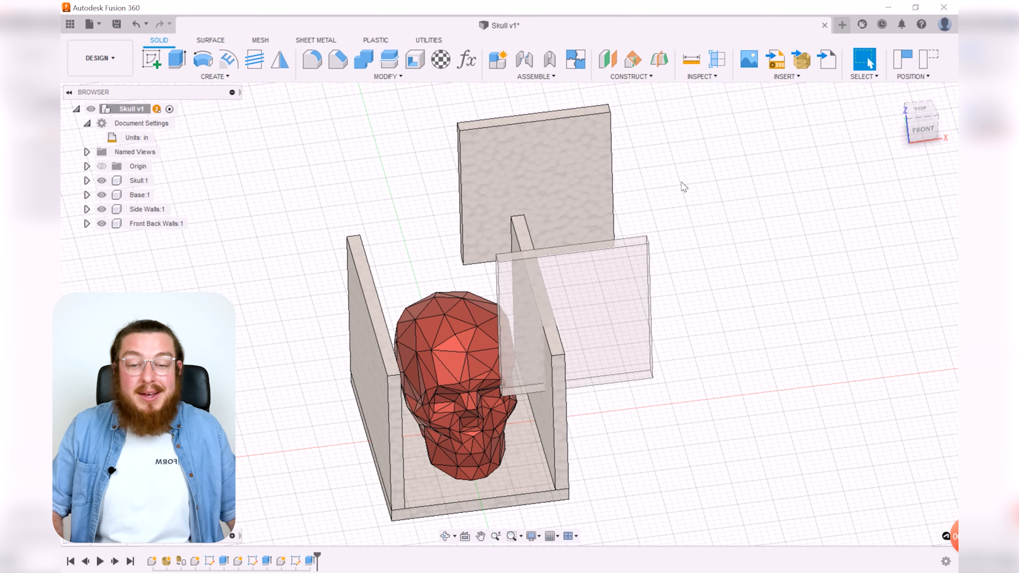
key("ctrl+z")
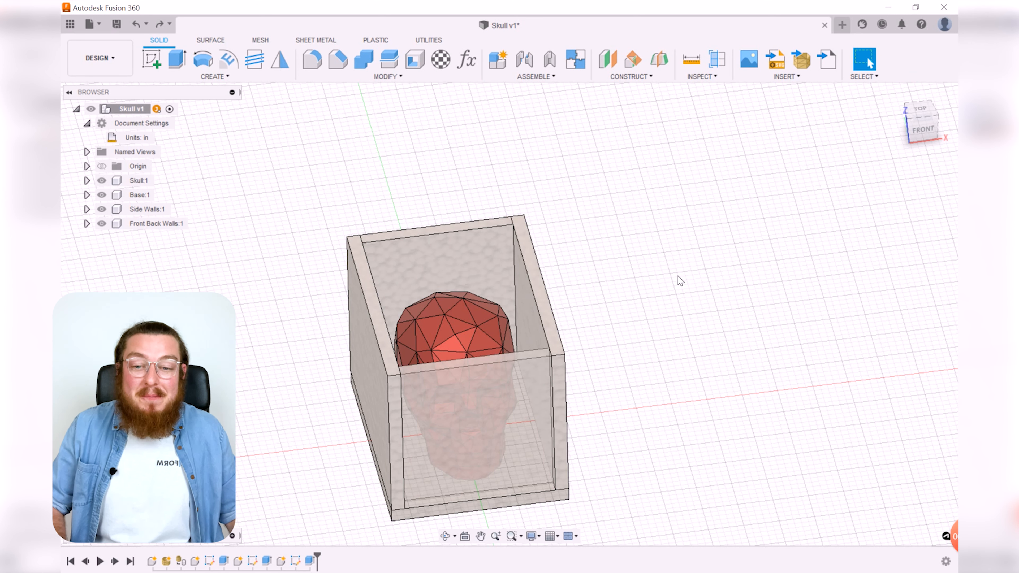
Step: Create a rigid group from the Skull, Base, Side Walls and Front Back Walls components
scroll(637, 317, "down", 3)
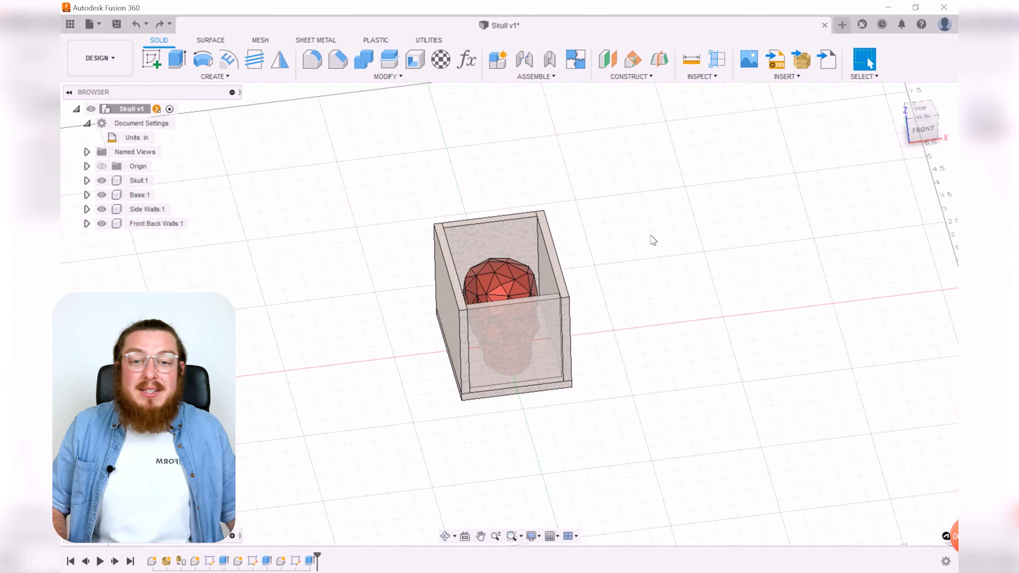
left_click(535, 76)
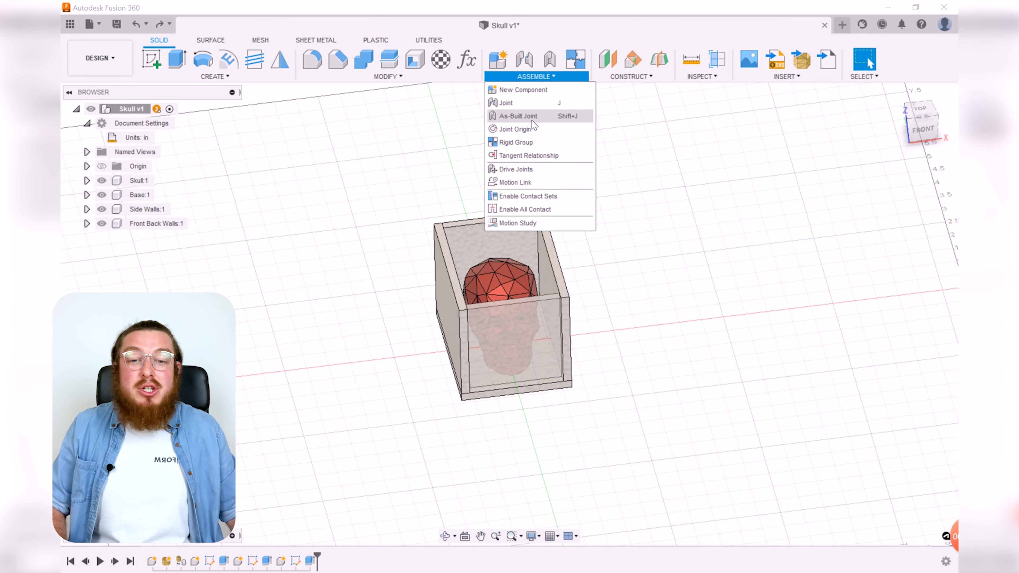
left_click(522, 142)
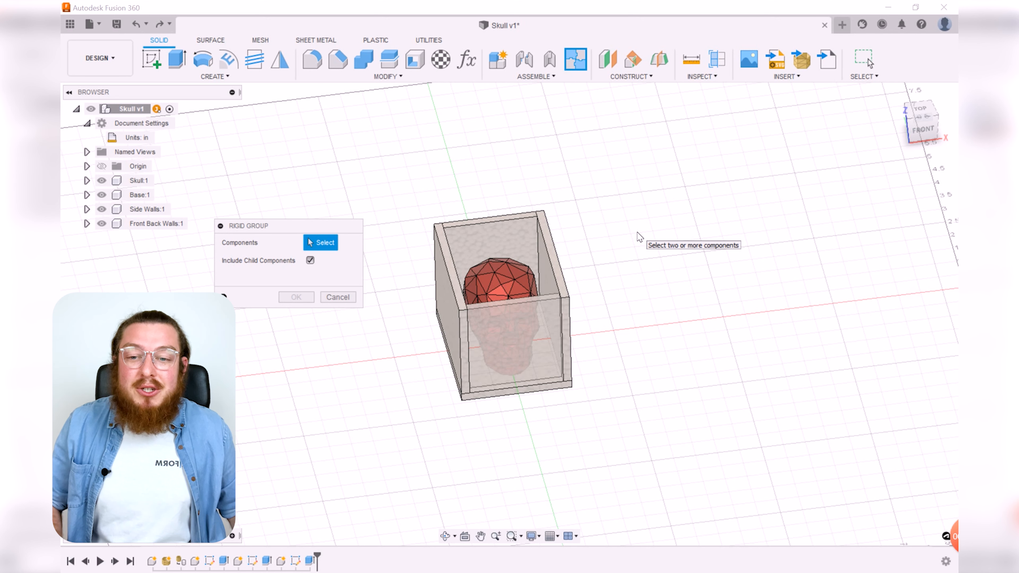
left_click_drag(307, 231, 421, 162)
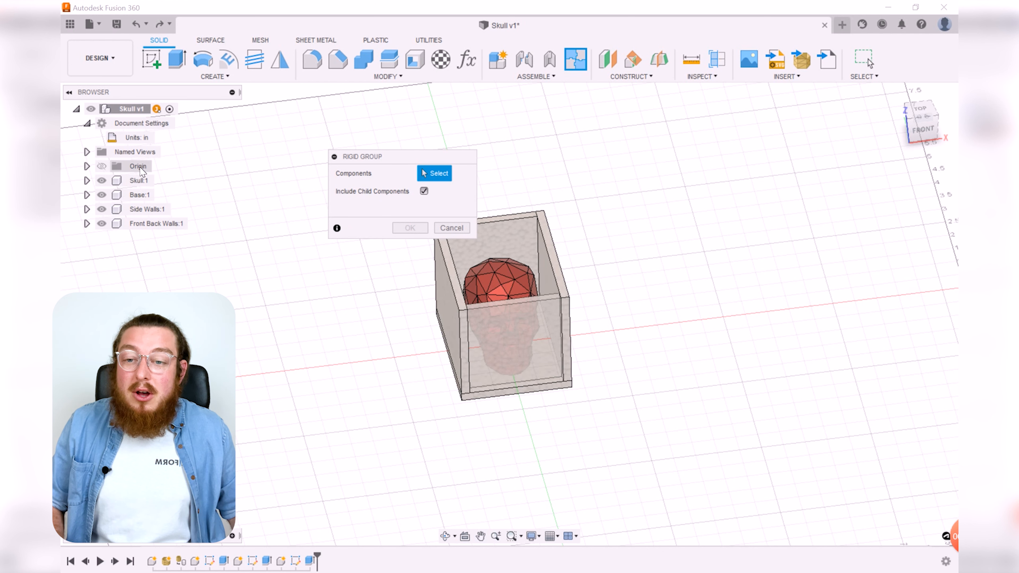
left_click(139, 180)
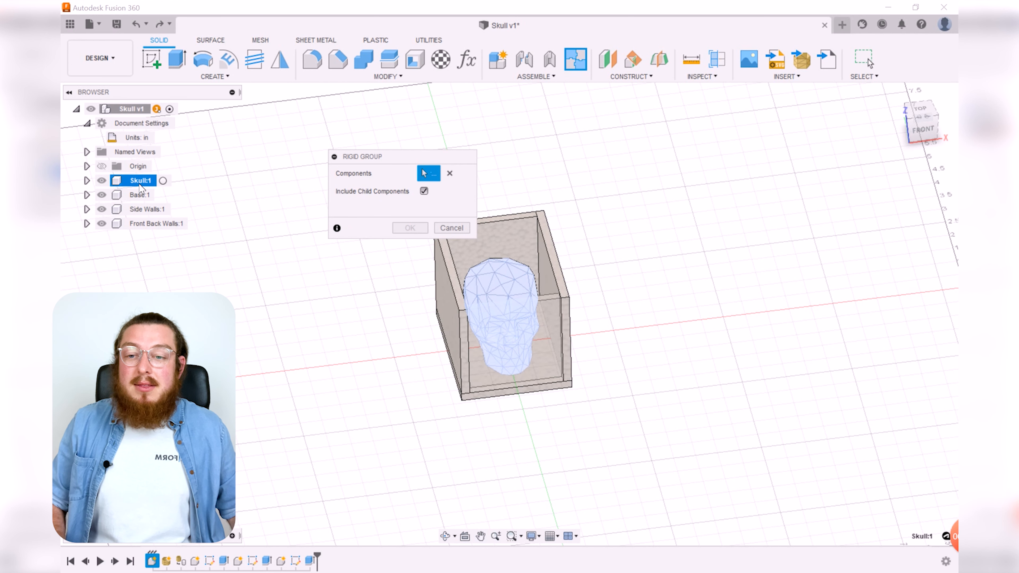
left_click(144, 225, "shift")
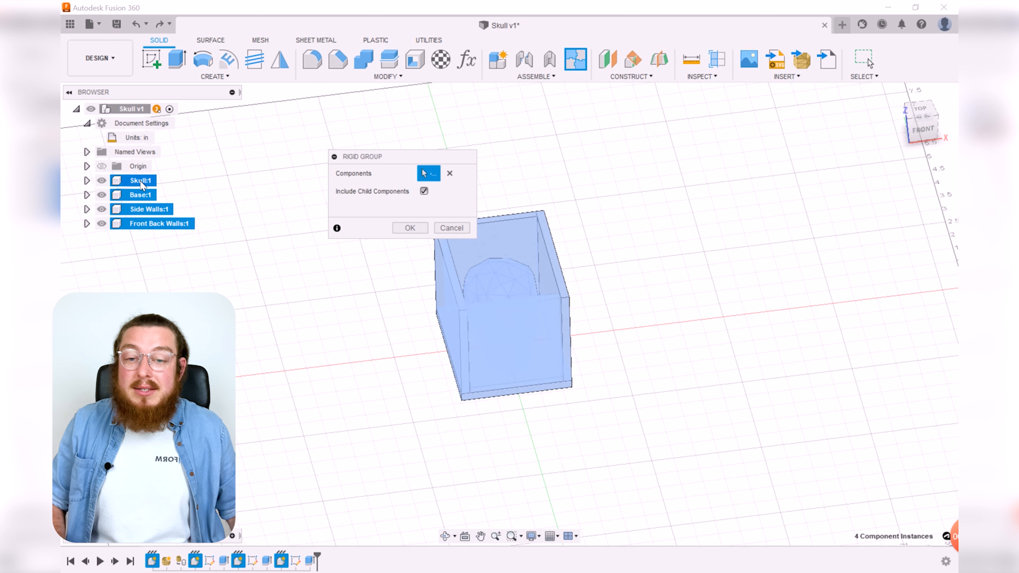
left_click(410, 228)
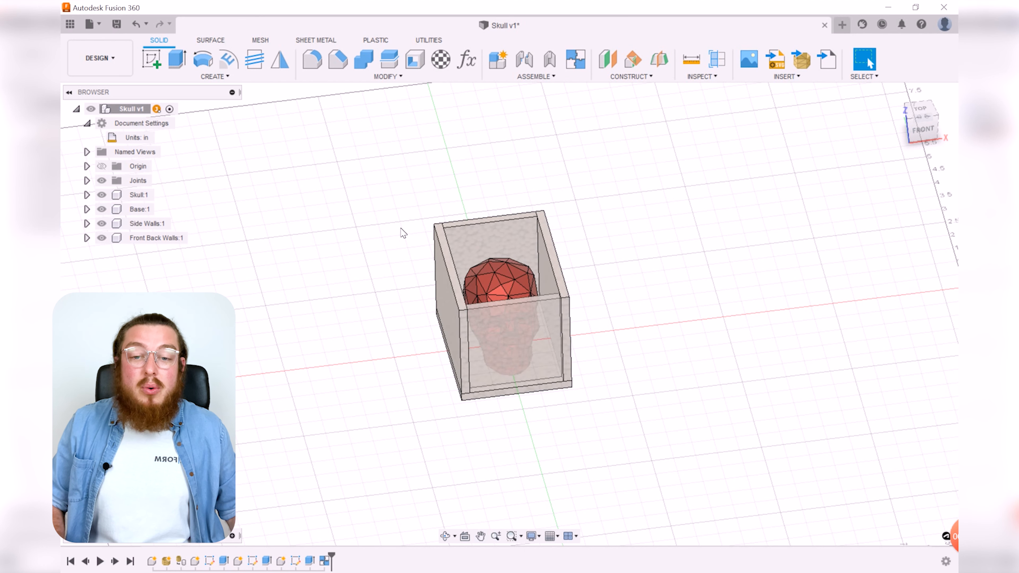
Step: Drag the rigid-grouped mold assembly to test that it moves as one unit
mouse_move(474, 228)
left_mouse_down()
mouse_move(480, 212)
mouse_move(491, 220)
left_mouse_up()
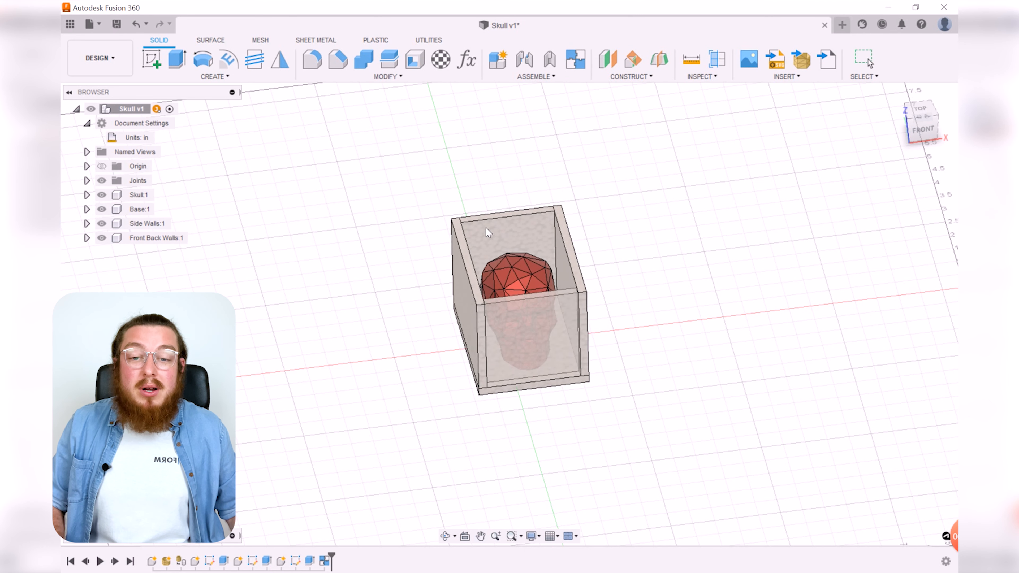
left_click_drag(456, 255, 438, 249)
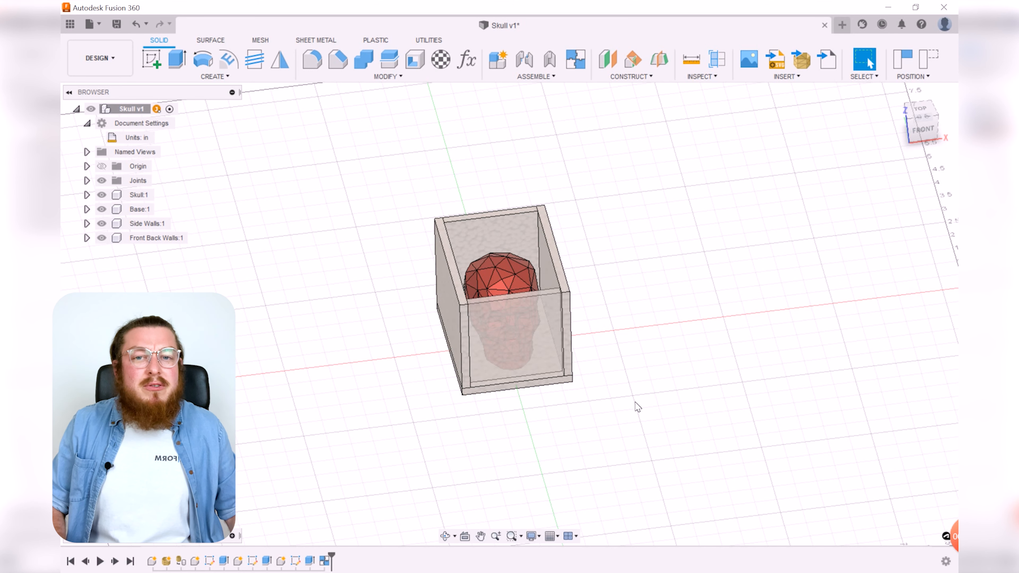
key("ctrl+z")
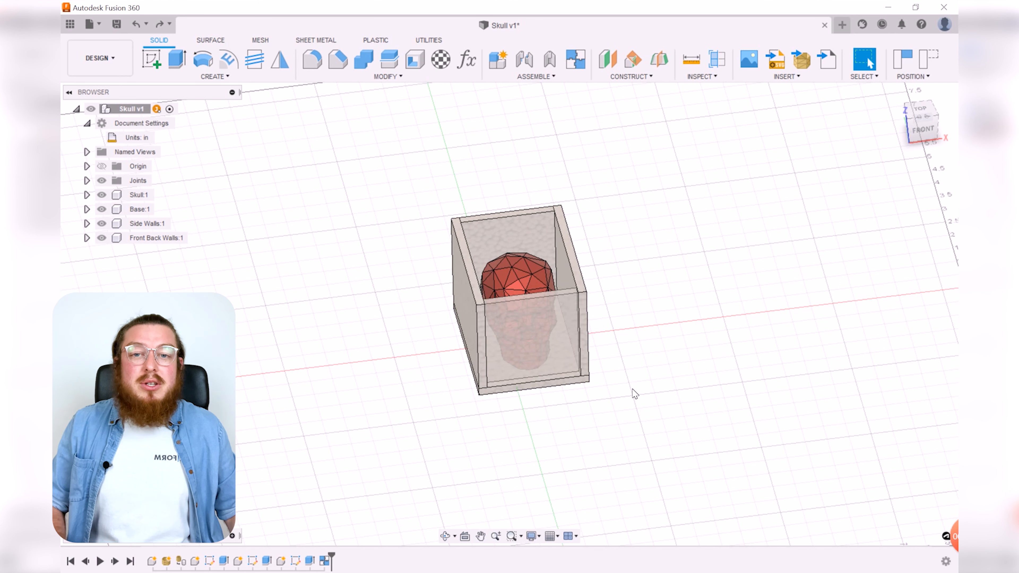
scroll(657, 397, "up", 3)
right_click_drag(670, 366, 667, 413)
left_click(765, 279)
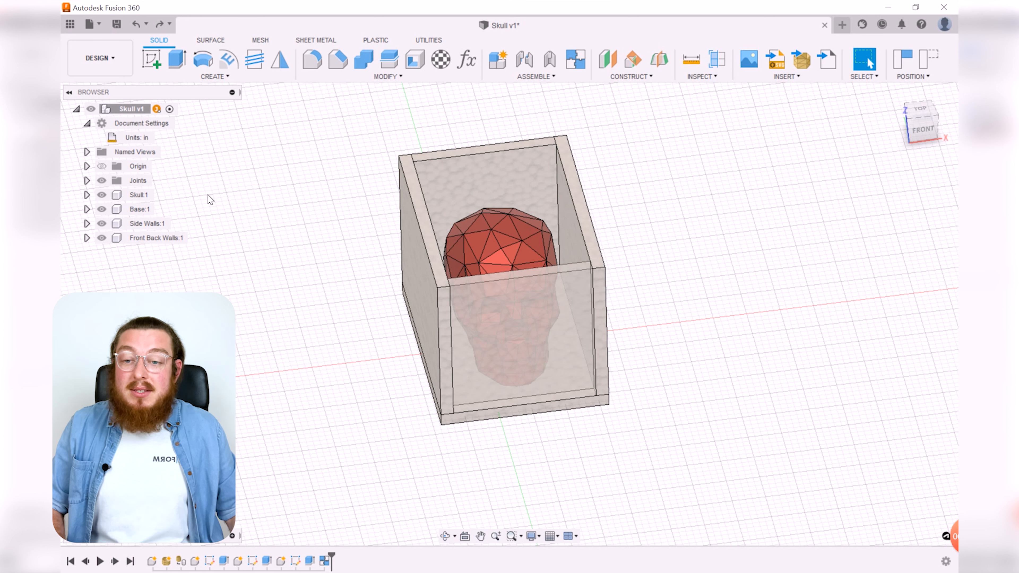
Step: Ground the Skull component and capture the current component positions
left_click(139, 195)
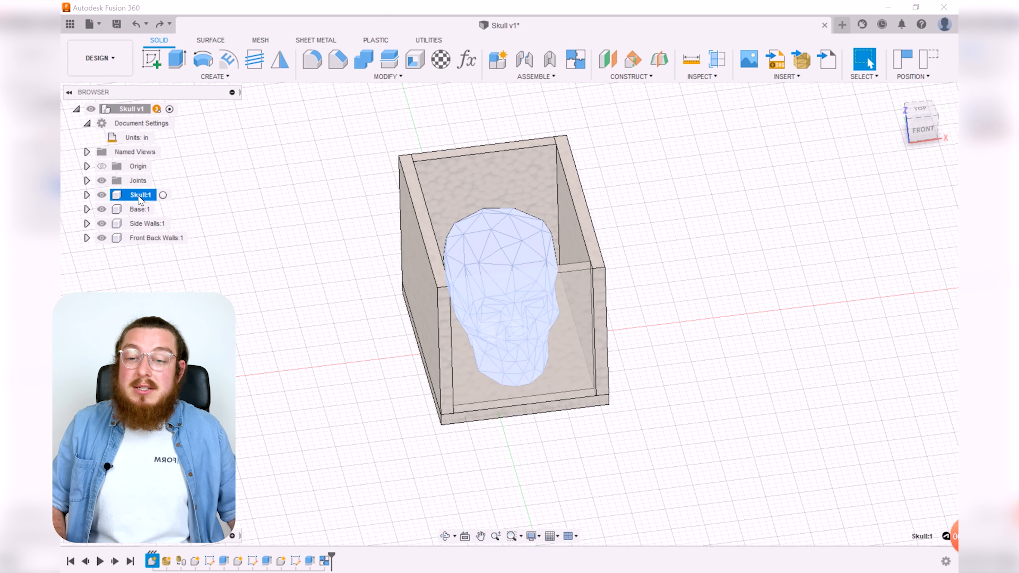
right_click(139, 200)
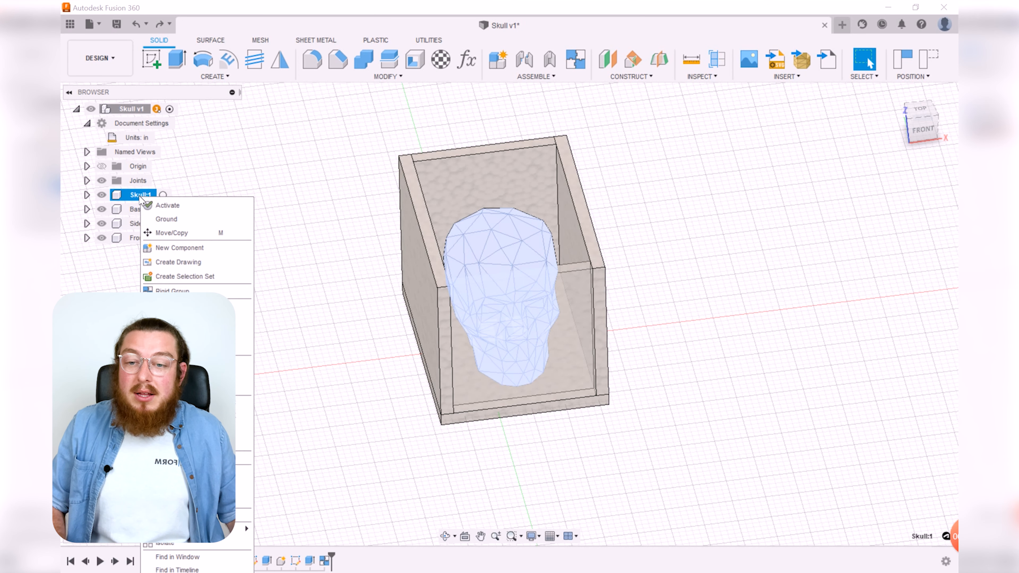
left_click(166, 219)
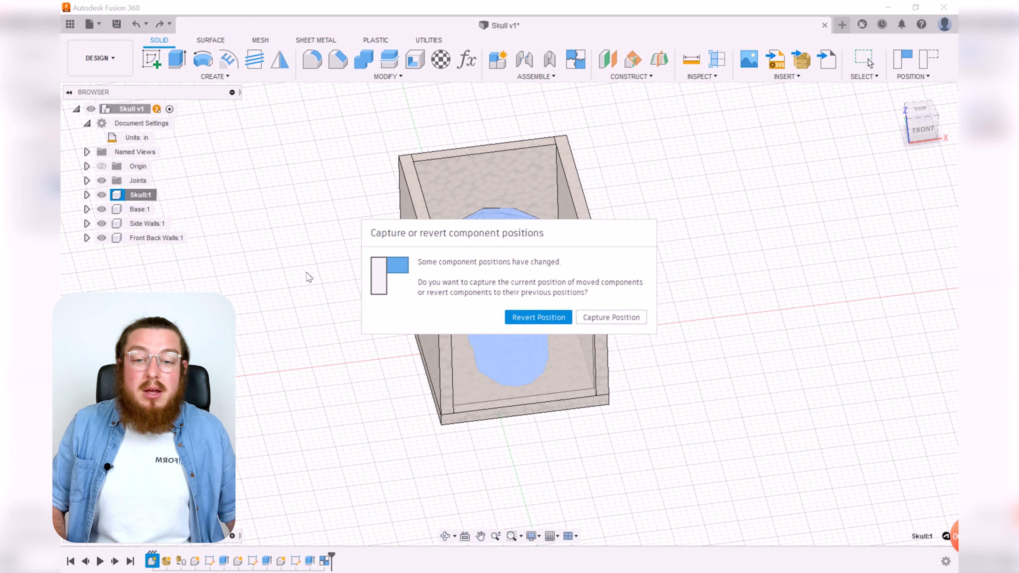
left_click(607, 318)
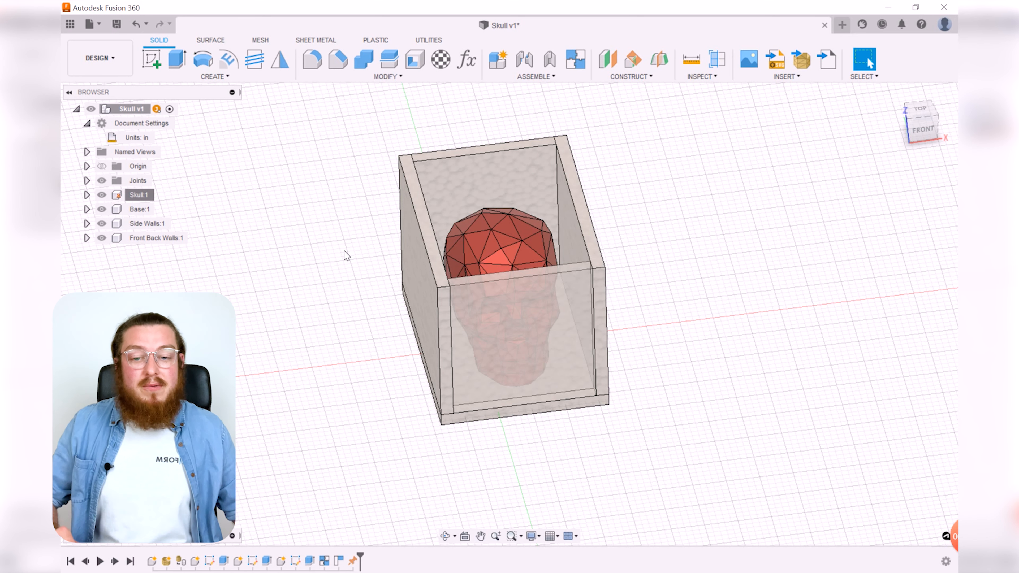
Step: Create a new internal component named Silicone
left_click(490, 62)
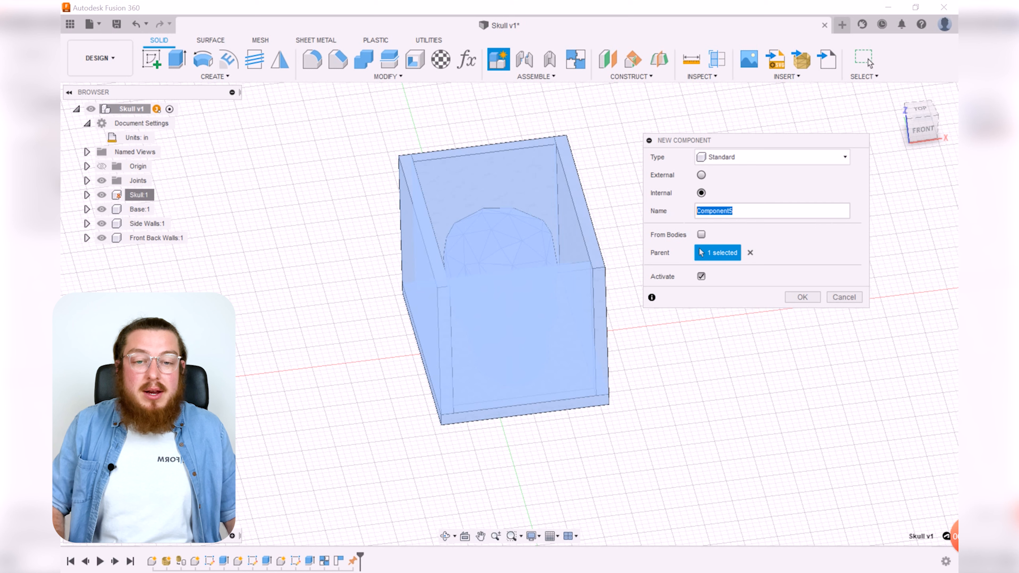
type("sILICONE")
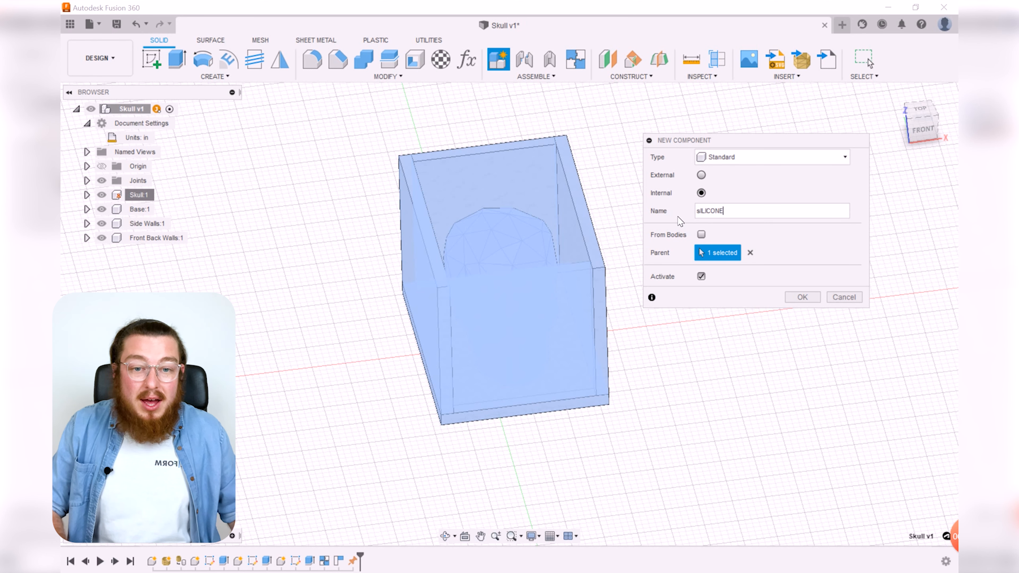
key("ctrl+a")
key("BackSpace")
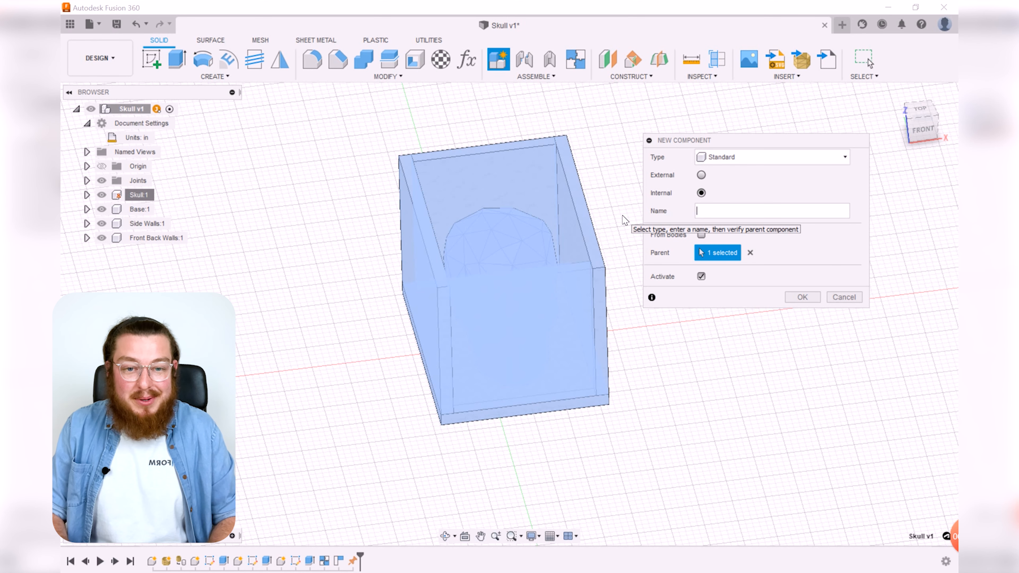
type("Silicone")
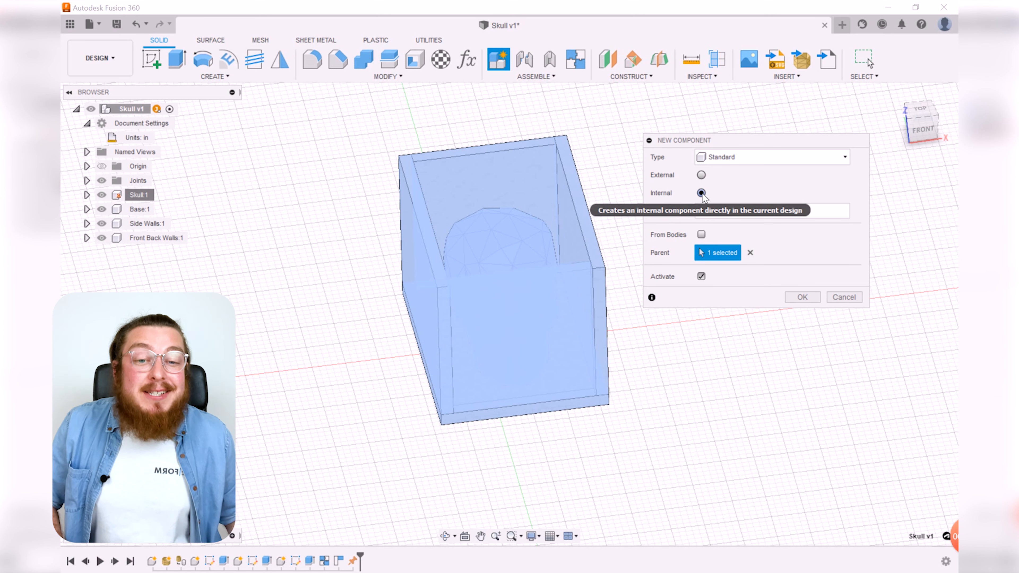
left_click(803, 297)
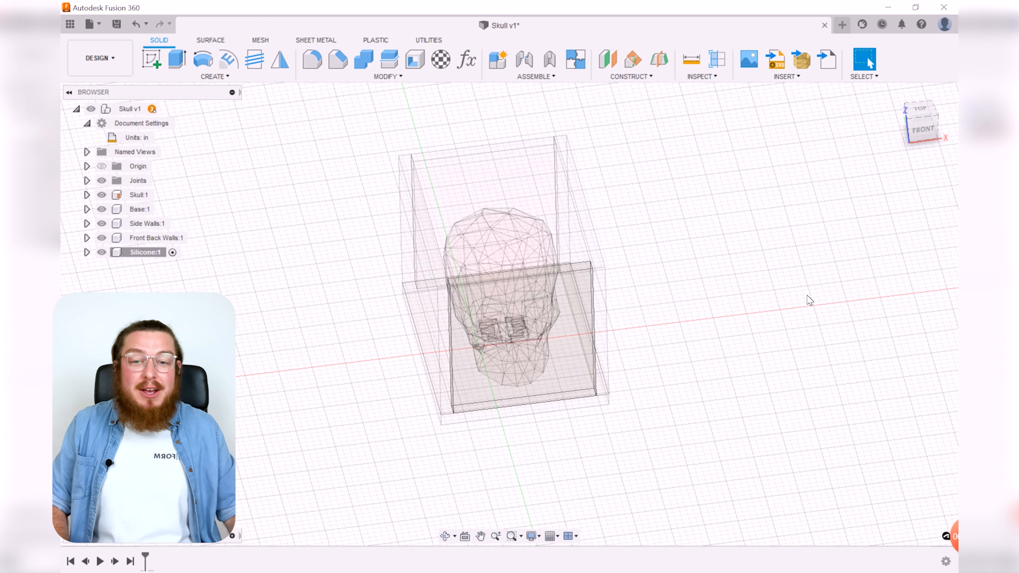
Step: Start a sketch on the base and project the inner faces of the side walls and front and back walls into it
middle_click_drag(712, 232, 662, 302, "shift")
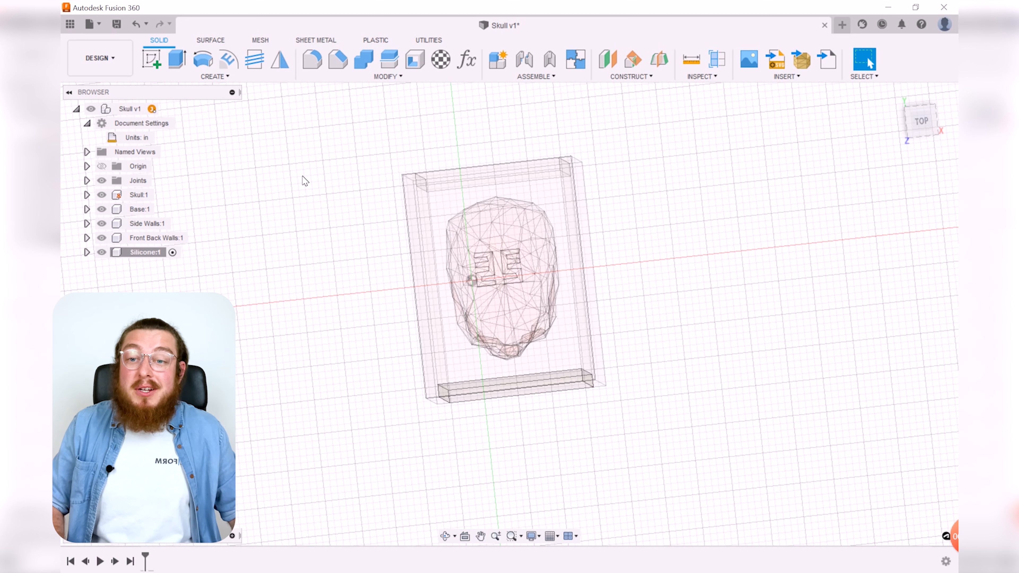
left_click(152, 62)
left_click(409, 357)
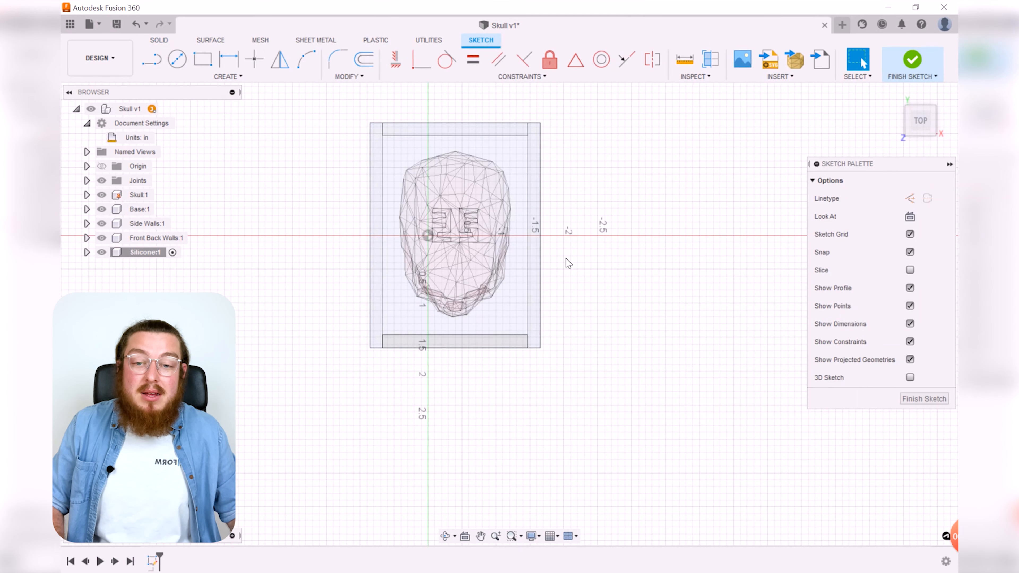
scroll(503, 225, "up", 5)
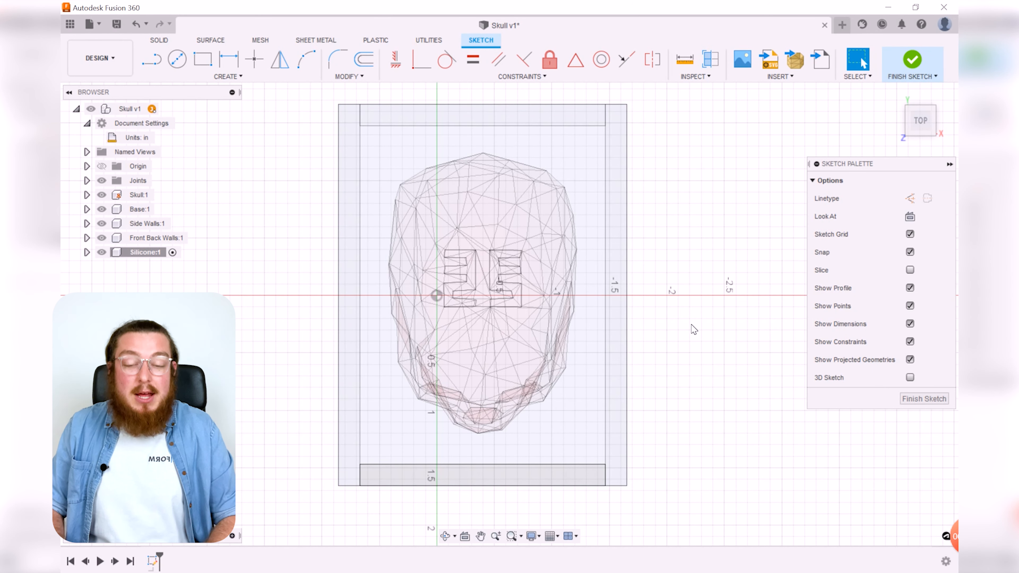
key("p")
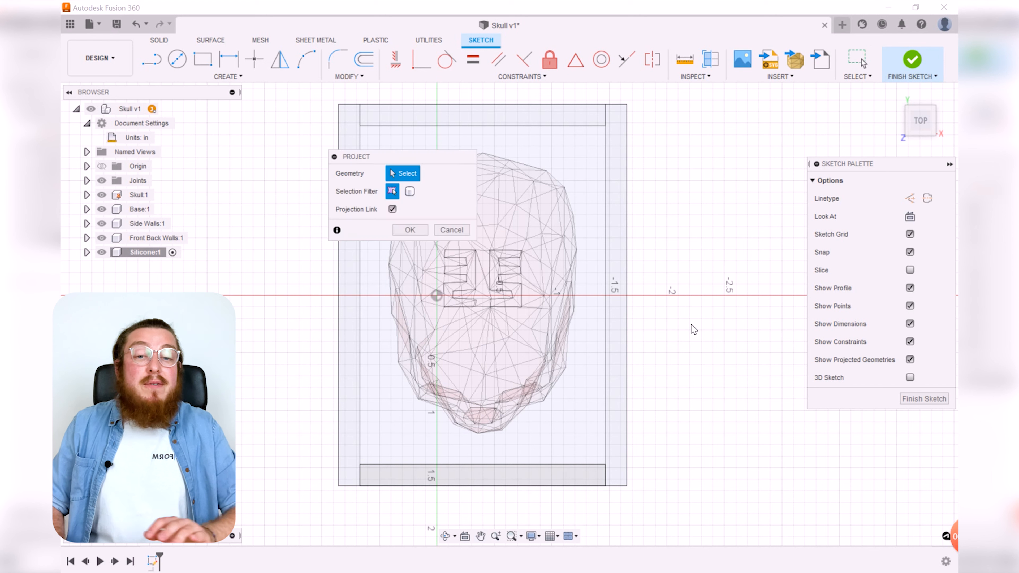
left_click(617, 253)
left_click(441, 116)
left_click(352, 135)
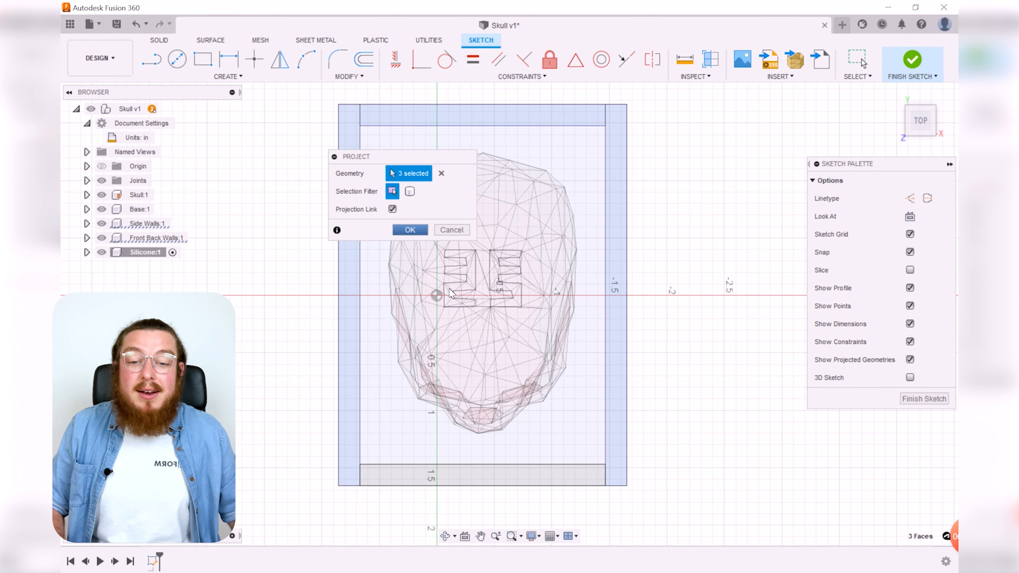
left_click(512, 475)
left_click(410, 229)
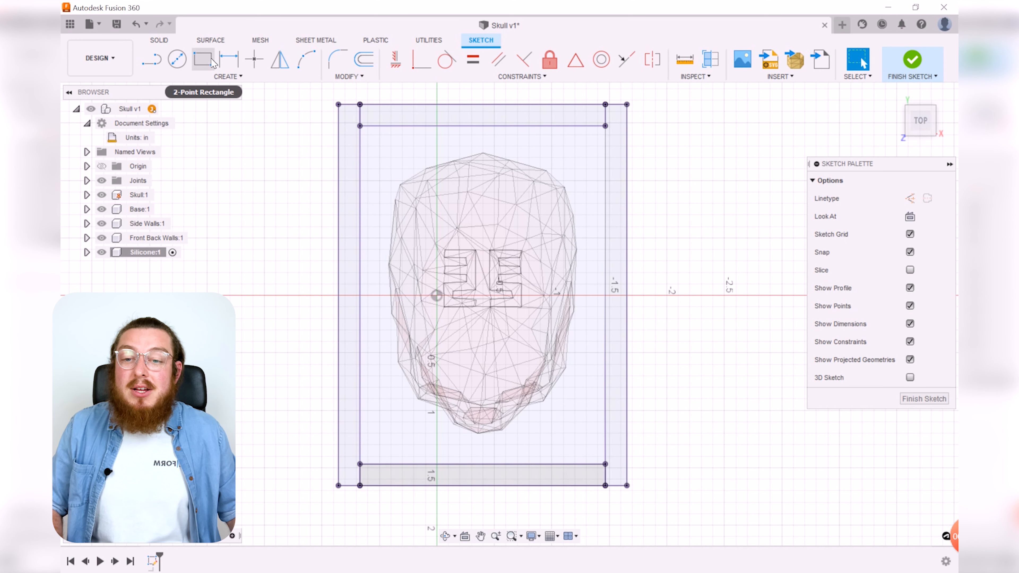
Step: Draw a 2-point rectangle between the inner corners of the projected walls and finish the sketch
left_click(203, 59)
left_click(360, 125)
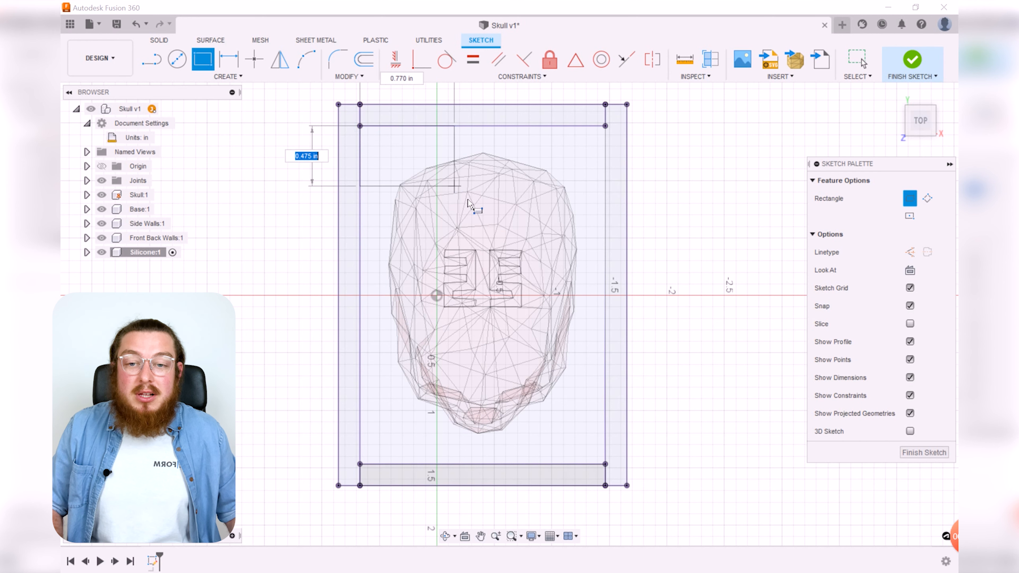
left_click(605, 464)
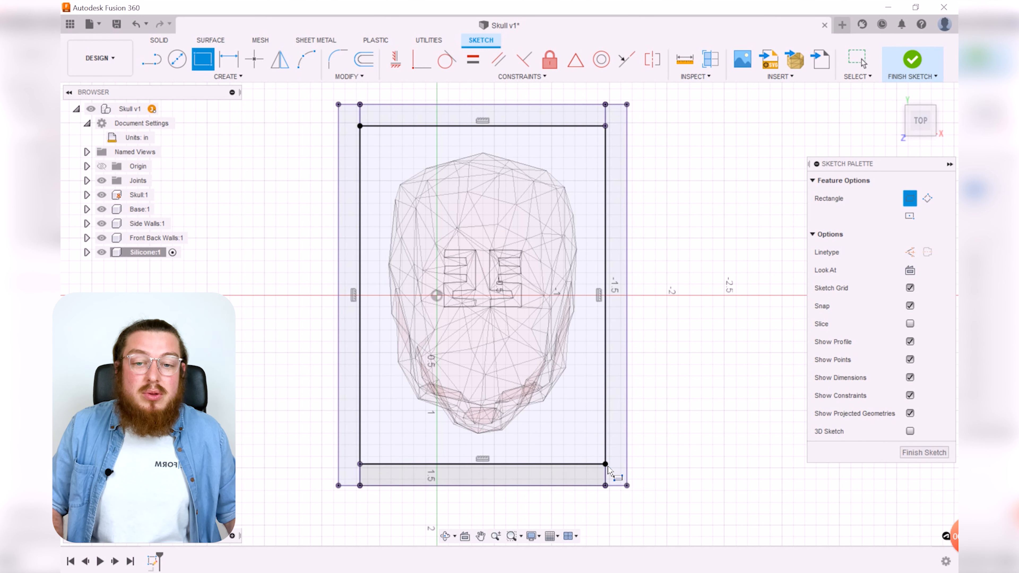
left_click(911, 60)
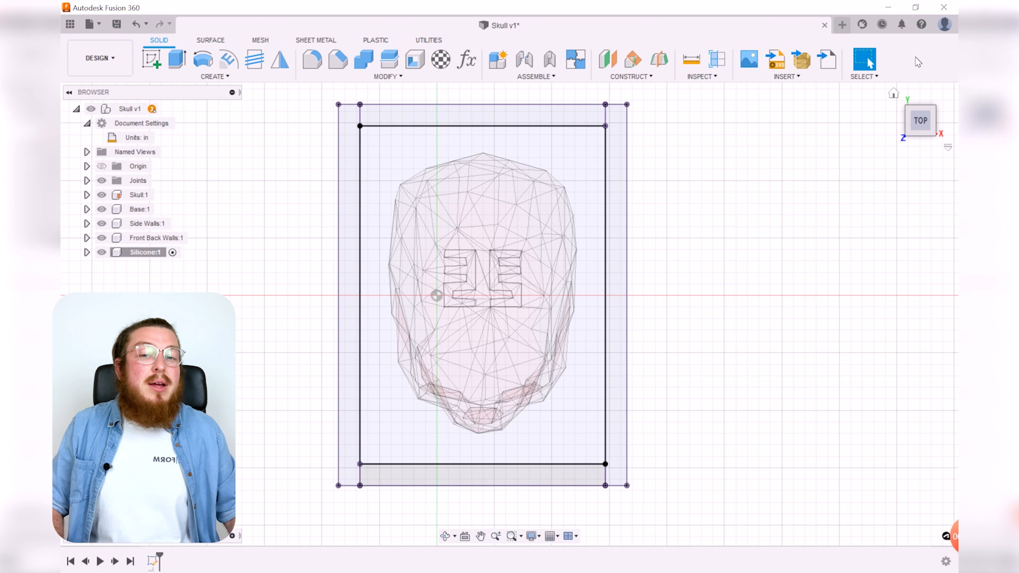
Step: Extrude the inner rectangle profile as a new body with distance Z_Axis + Clearance
middle_click_drag(706, 346, 705, 316, "shift")
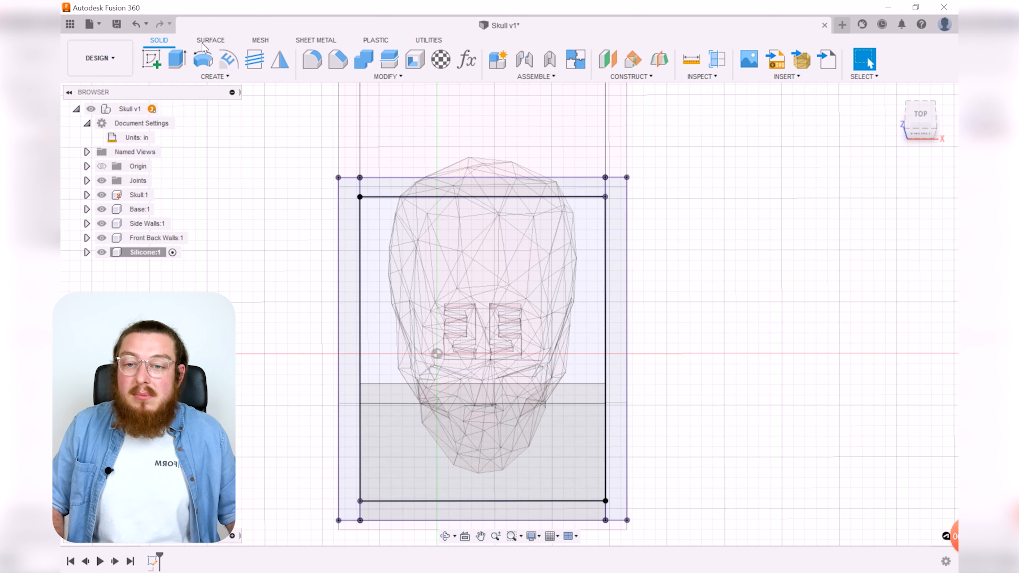
left_click(177, 59)
left_click(582, 212)
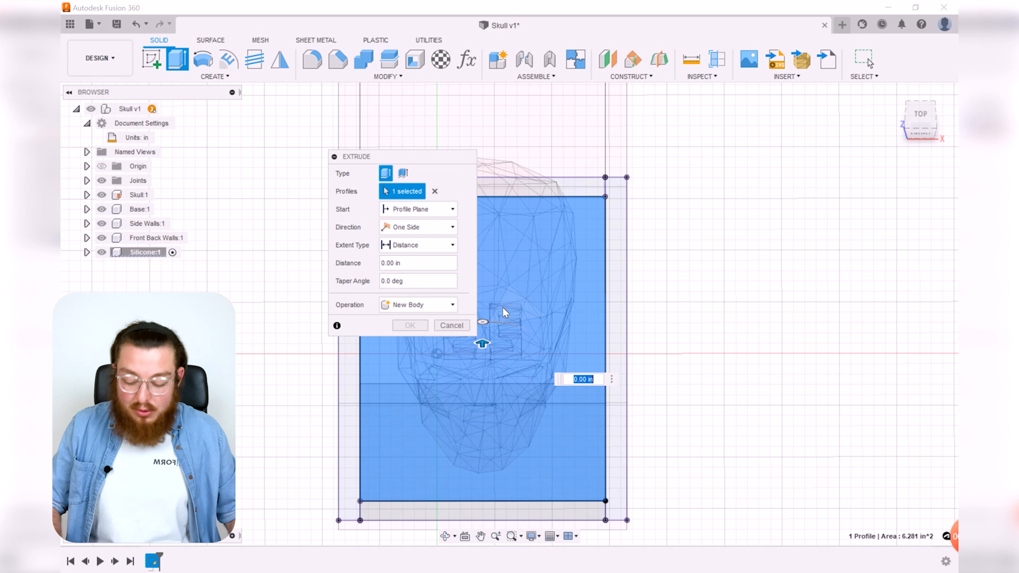
type("X")
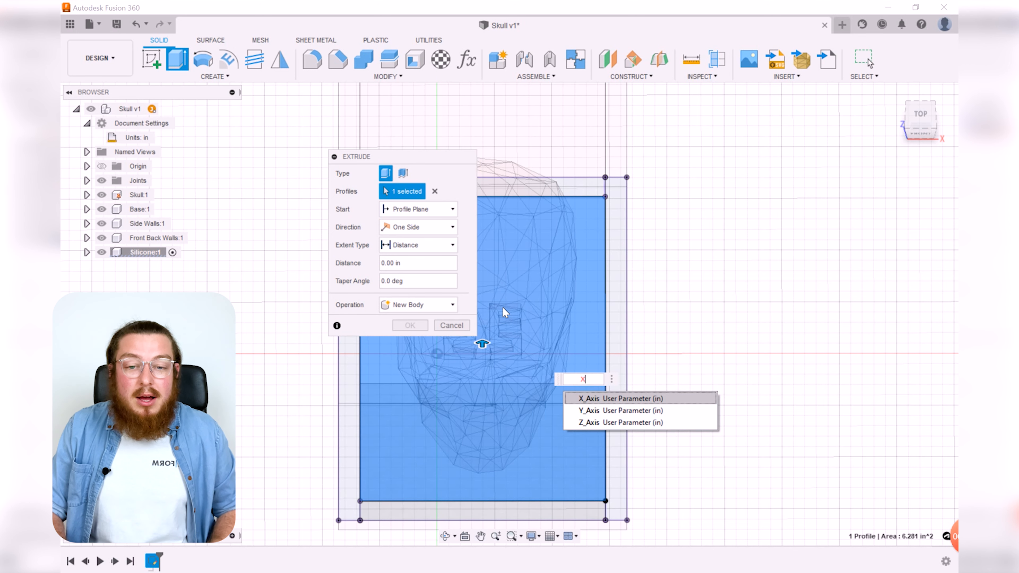
key("Down")
key("Down")
key("Return")
type("+")
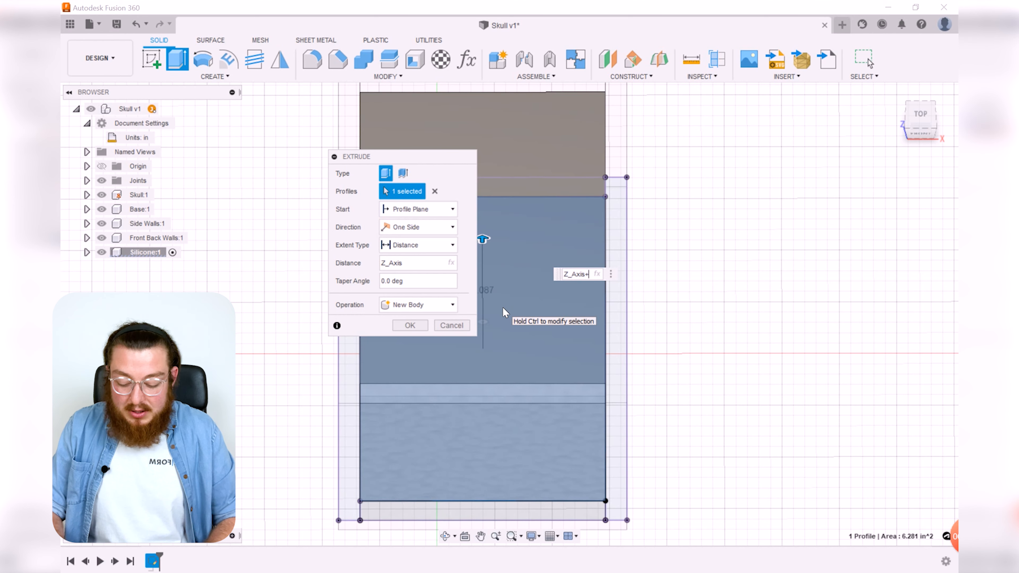
type("c")
key("Return")
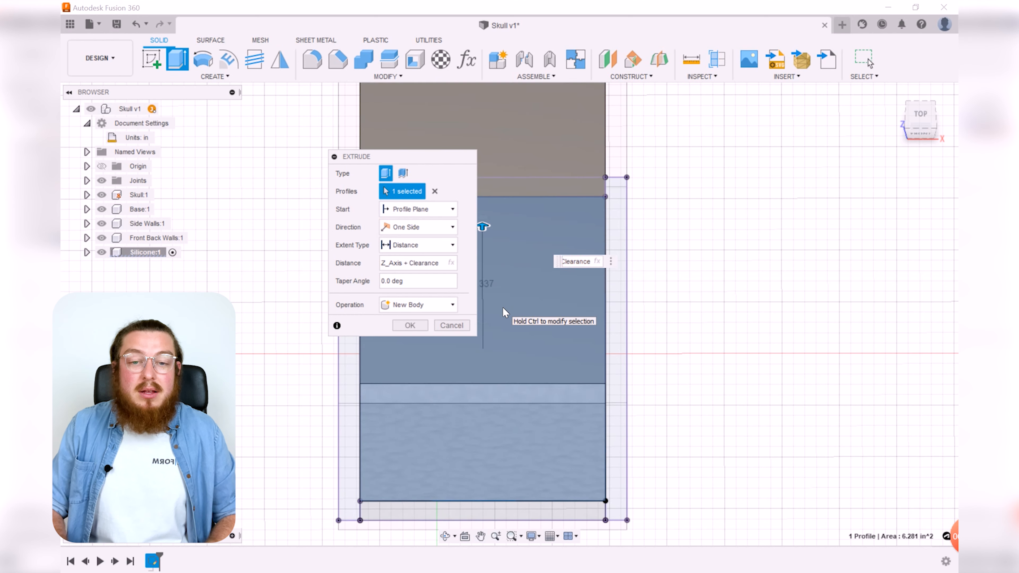
key("Return")
Step: Orbit around the extruded silicone block to inspect how it fills the mold box
scroll(502, 309, "down", 5)
middle_click_drag(682, 291, 487, 291, "shift")
scroll(485, 305, "up", 4)
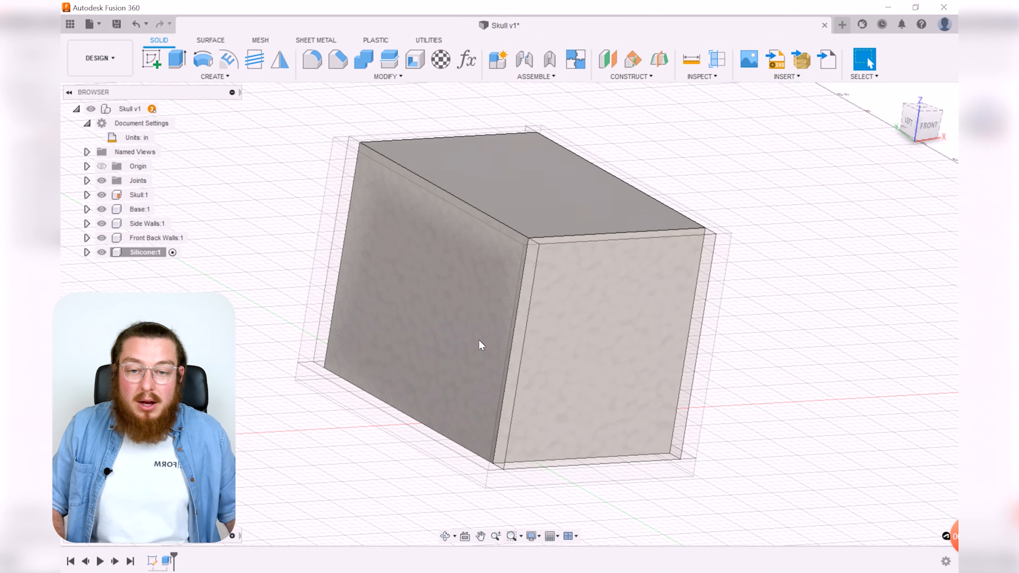
middle_click_drag(585, 333, 757, 346, "shift")
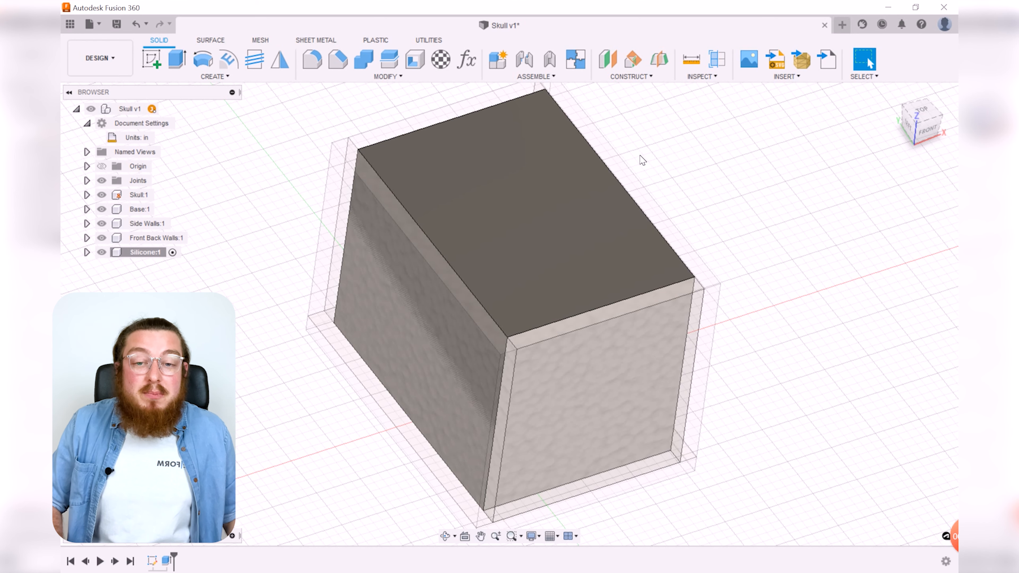
middle_click_drag(771, 255, 689, 287, "shift")
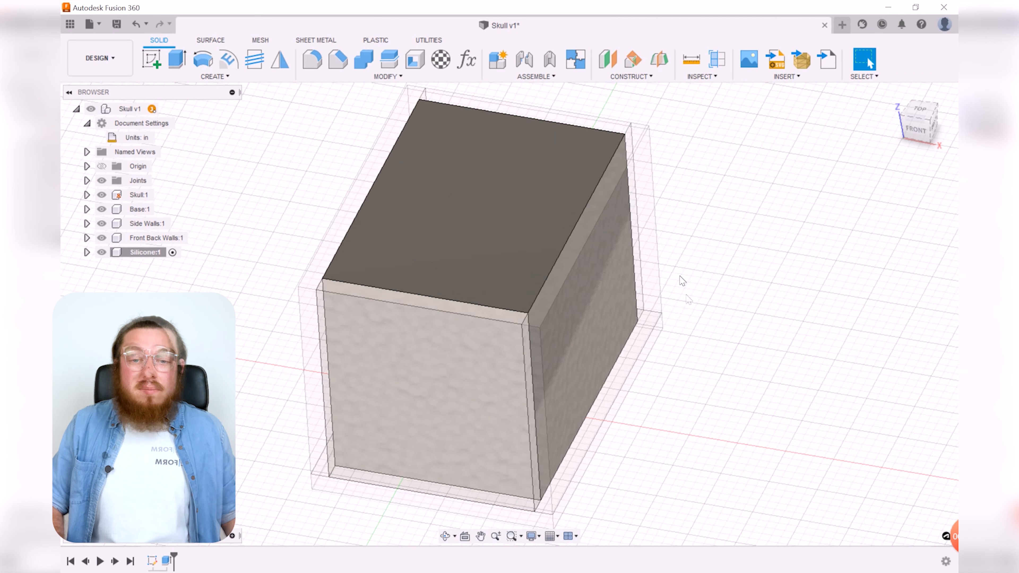
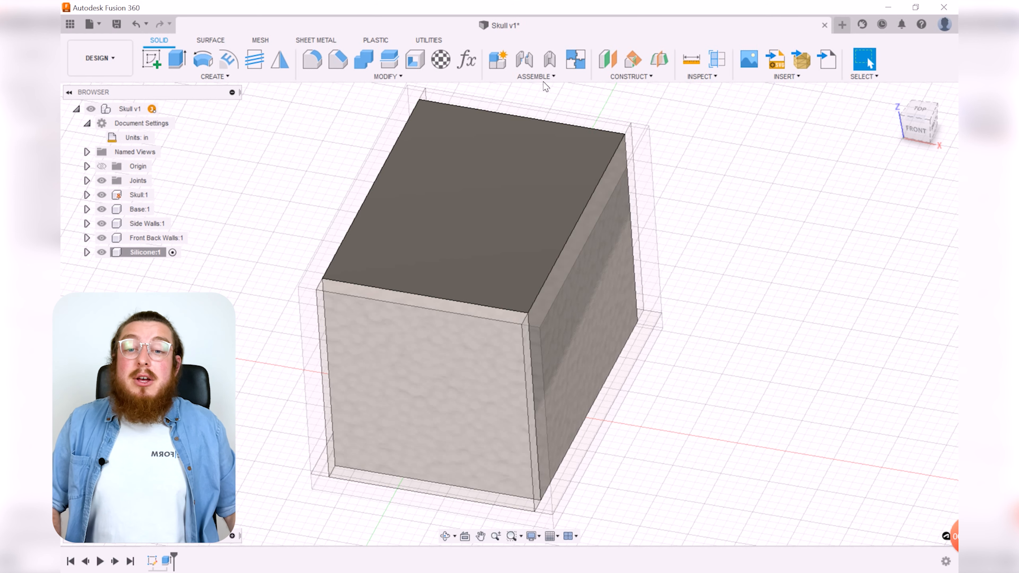
Step: Assign the Rubber, Silicone physical material from the Plastic library to the silicone block
left_click(393, 79)
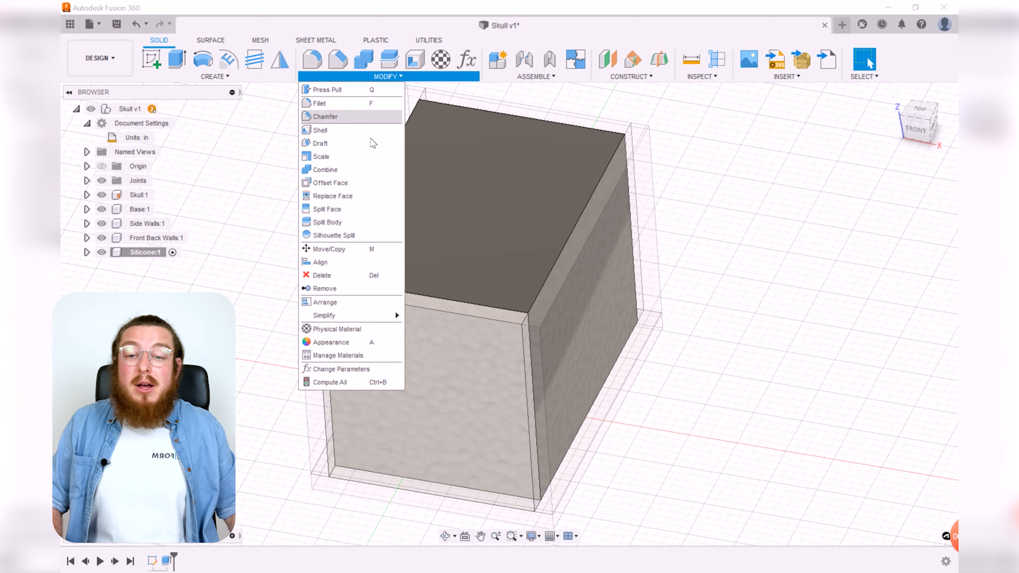
left_click(343, 331)
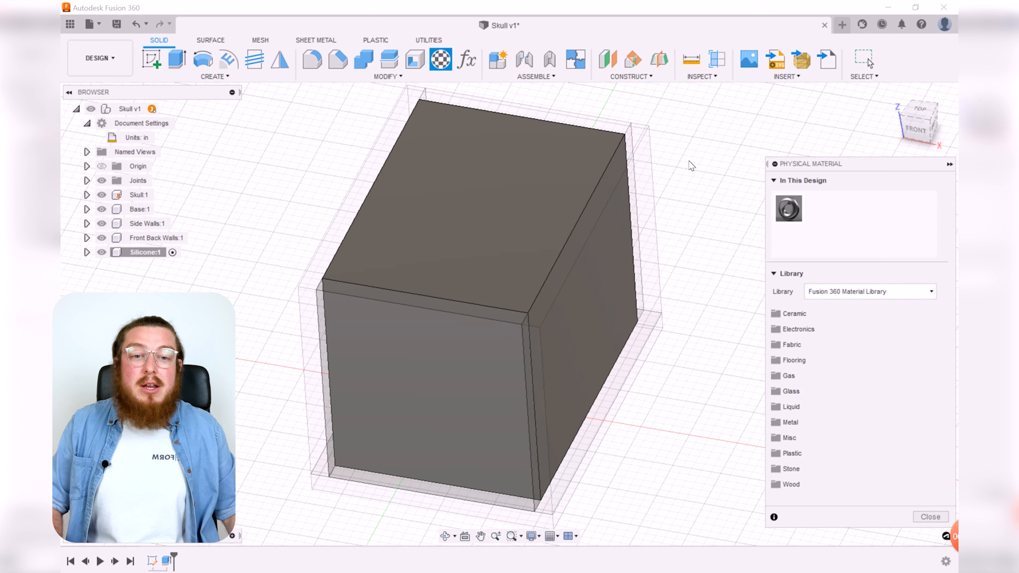
left_click_drag(816, 164, 733, 140)
middle_click_drag(677, 99, 637, 138)
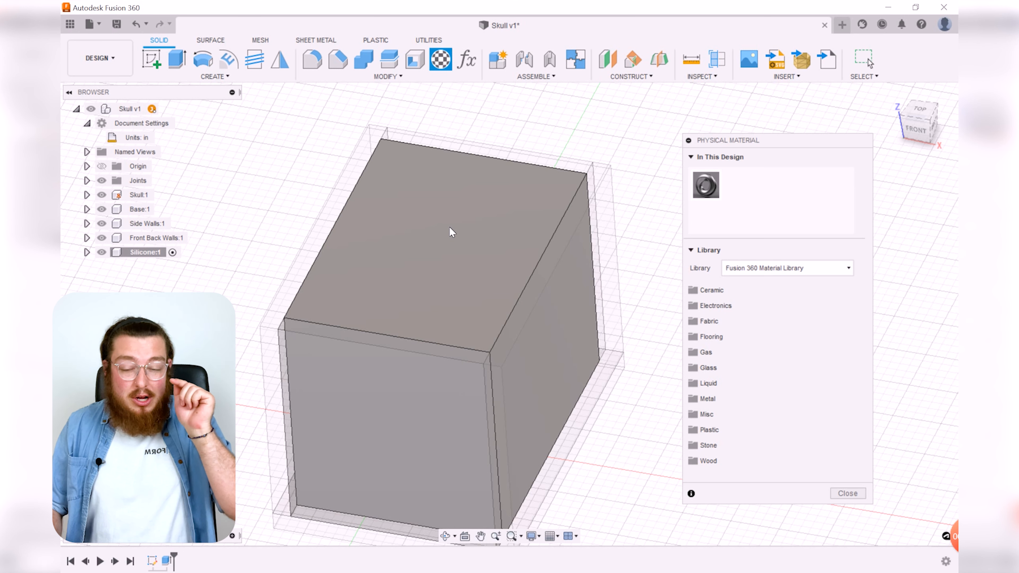
left_click_drag(449, 227, 448, 227)
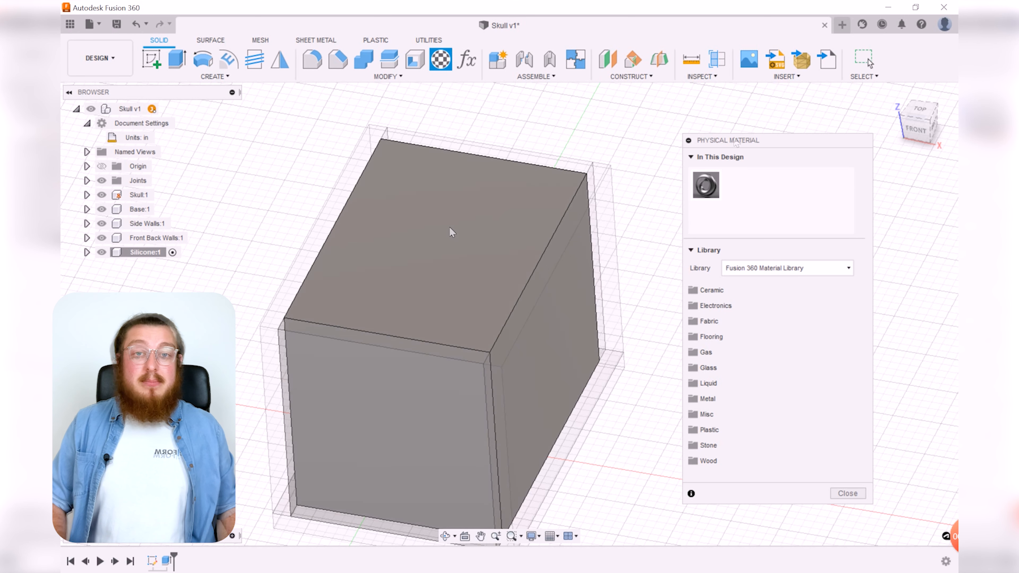
left_click_drag(740, 142, 721, 97)
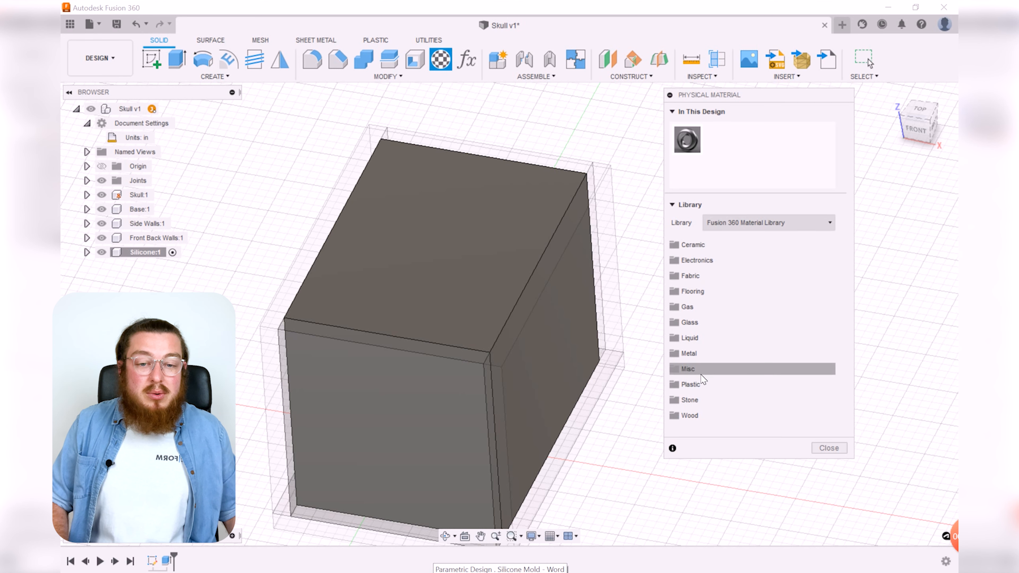
left_click(698, 384)
scroll(739, 352, "down", 8)
scroll(740, 320, "down", 10)
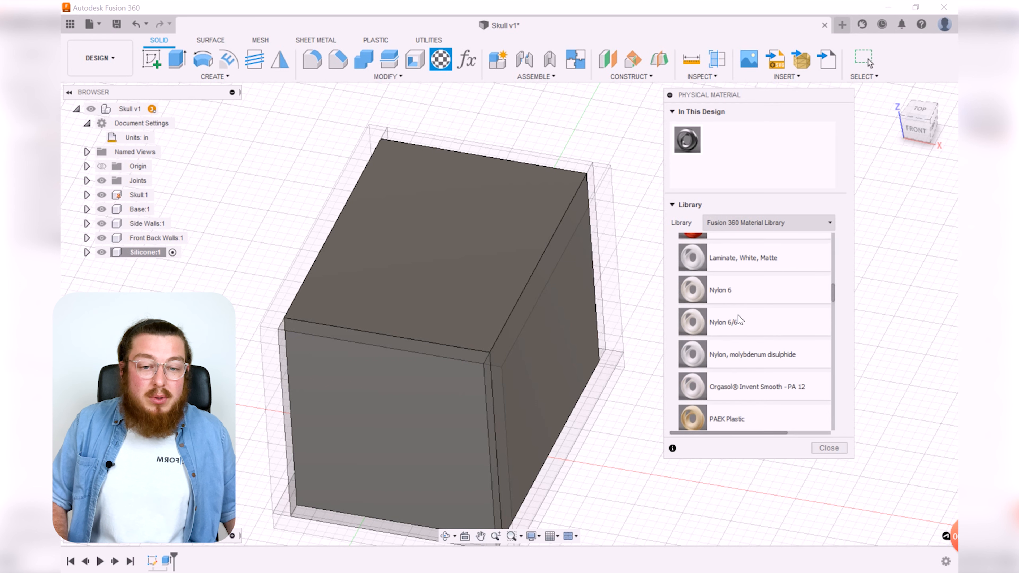
scroll(740, 320, "down", 10)
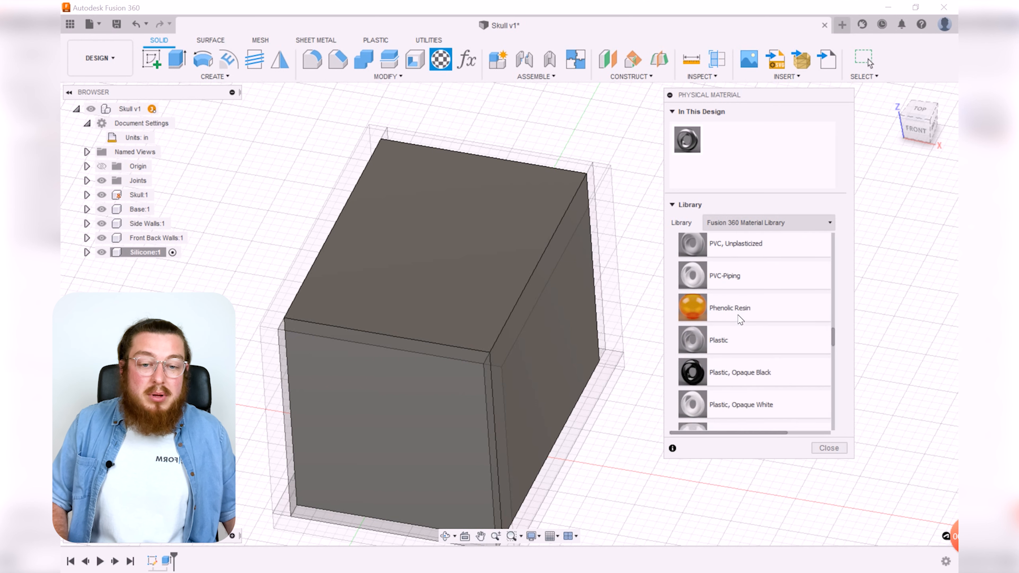
scroll(740, 320, "down", 10)
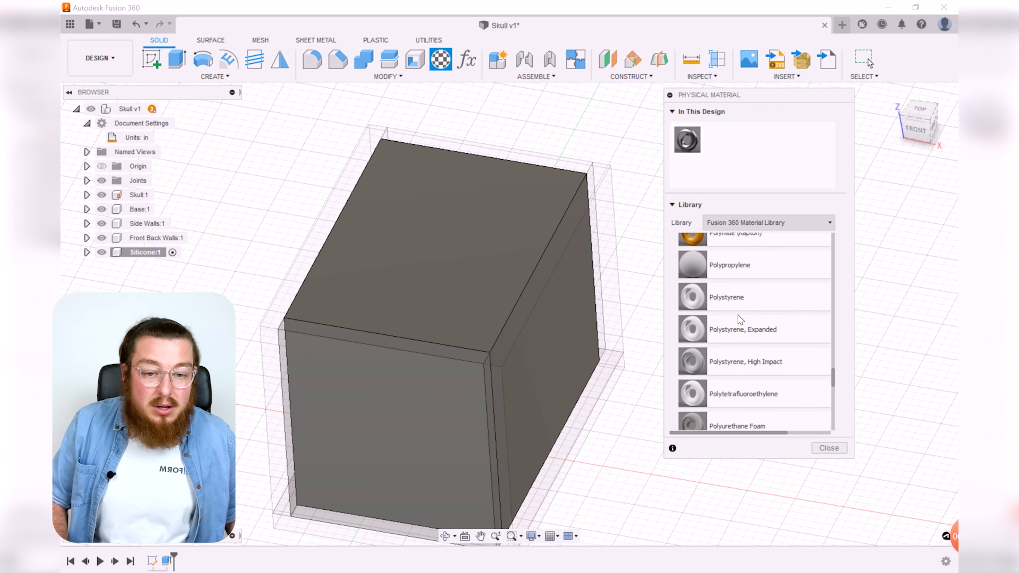
scroll(739, 320, "down", 2)
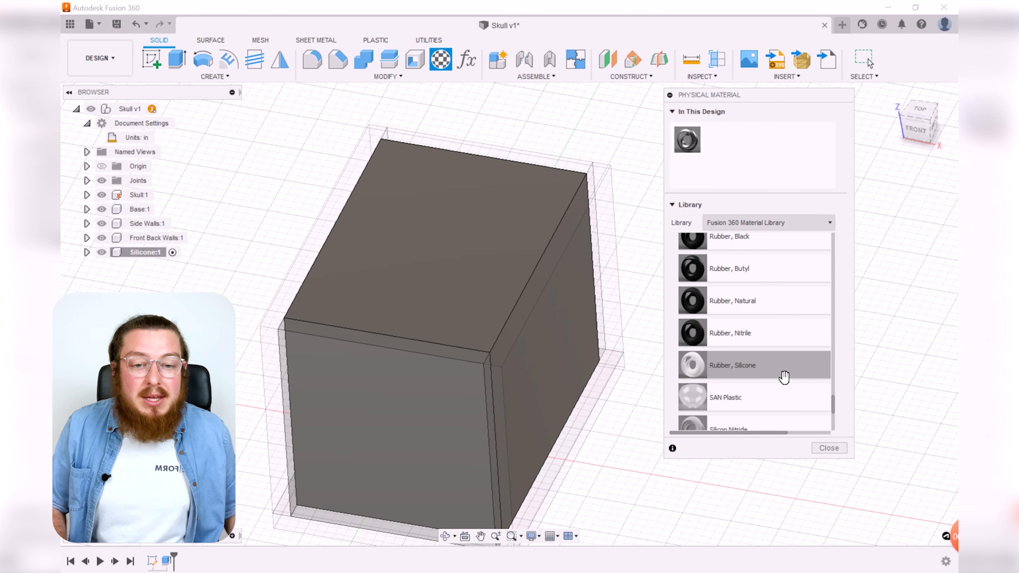
left_click_drag(783, 378, 471, 226)
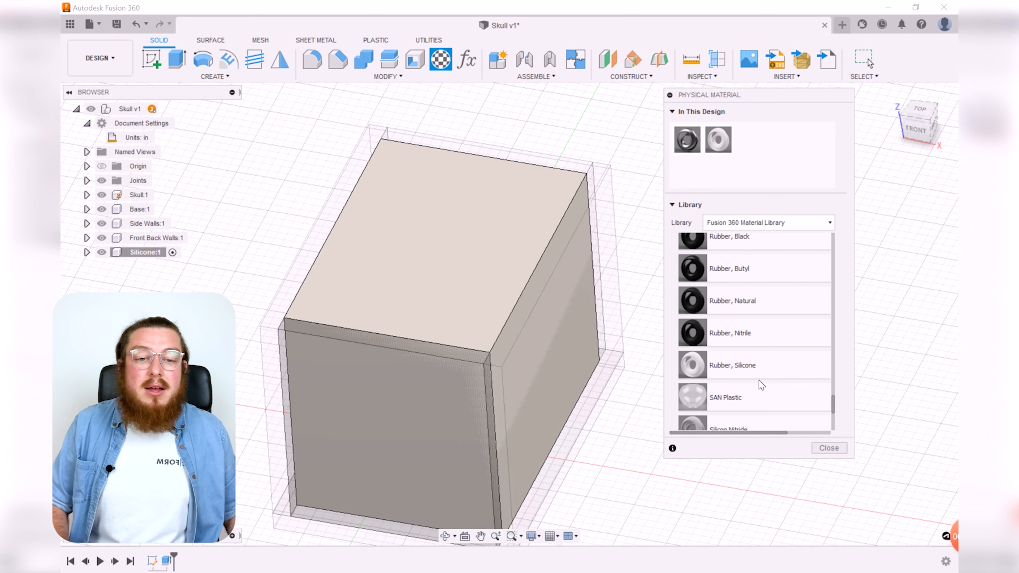
left_click(827, 448)
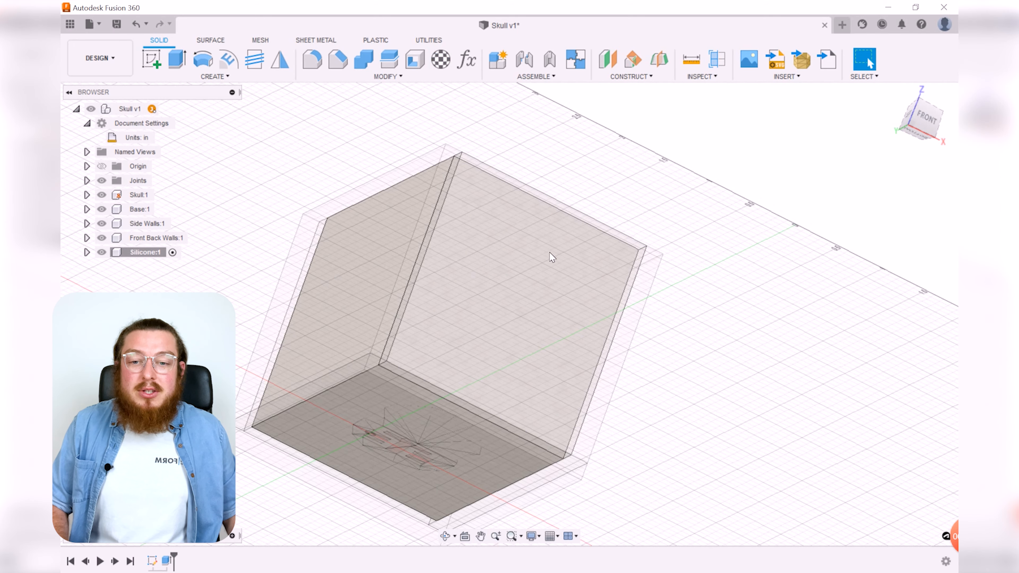
Step: Inspect cross-sections through the silicone block with Section Analysis at several depths, then cancel the analysis
mouse_move(550, 253)
middle_mouse_down("shift")
mouse_move(603, 319)
mouse_move(544, 259)
middle_mouse_up("shift")
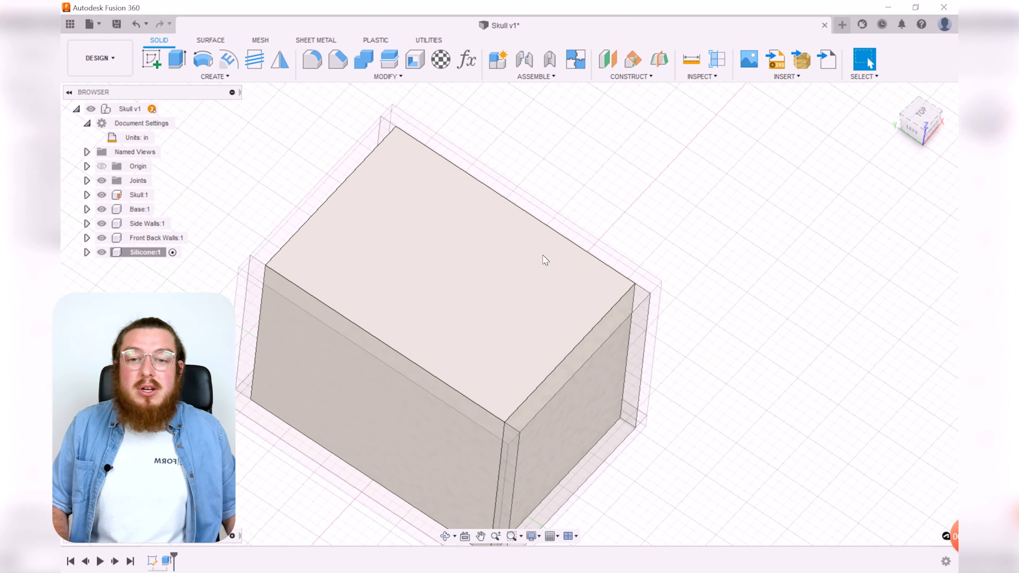
middle_click_drag(738, 315, 695, 382, "shift")
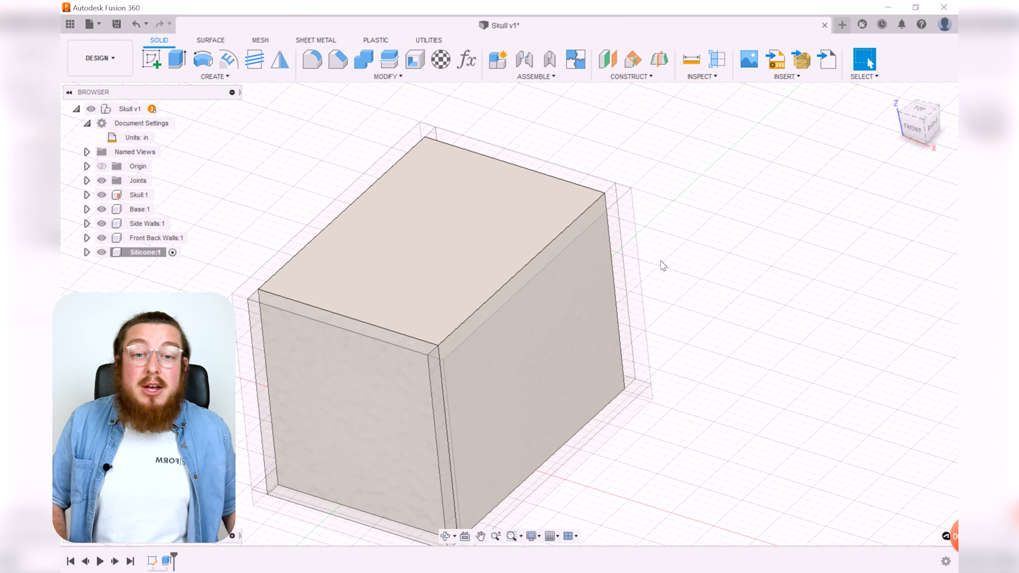
left_click(717, 60)
left_click(520, 192)
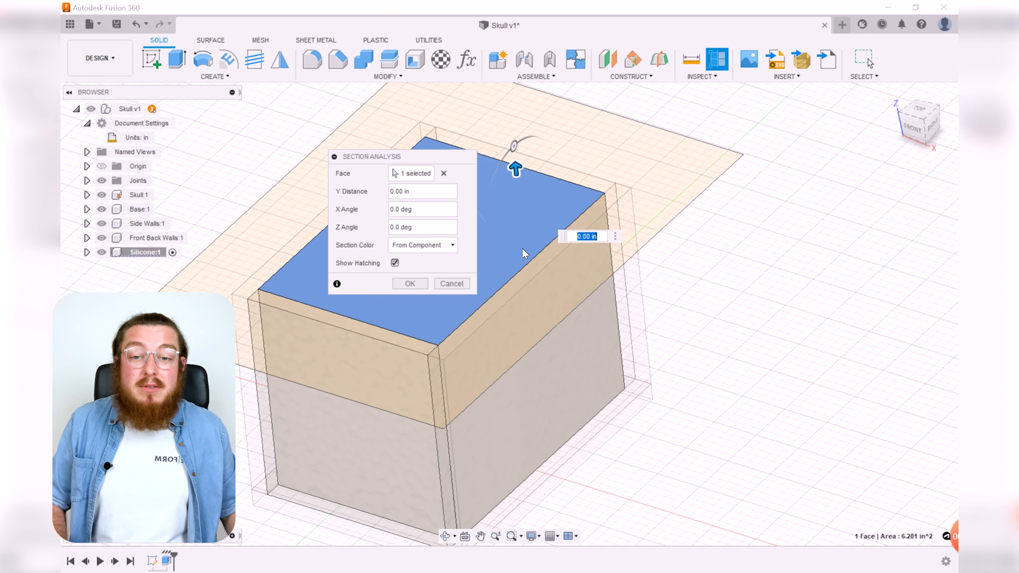
left_click_drag(517, 175, 524, 251)
middle_click_drag(544, 432, 750, 374, "shift")
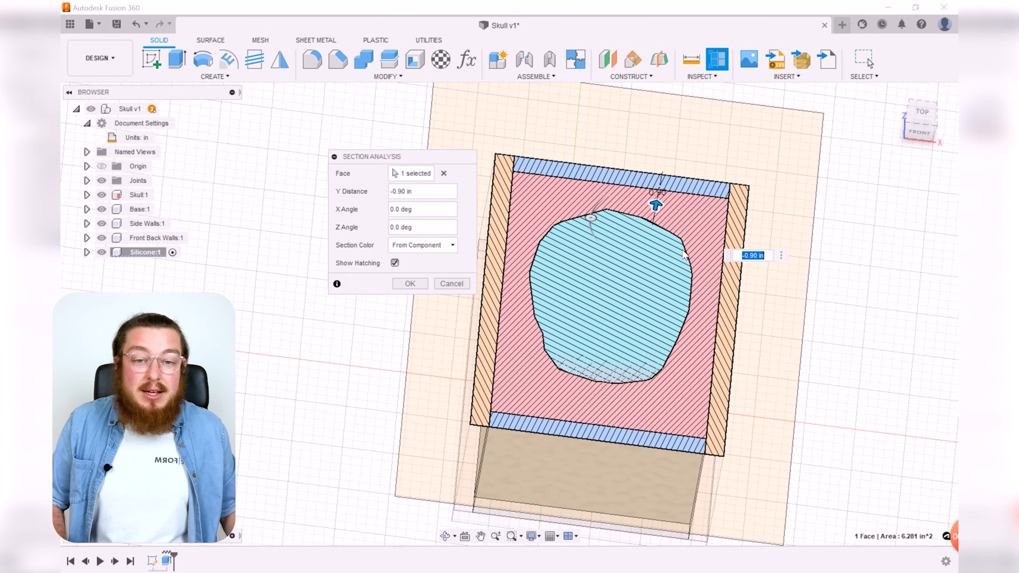
left_click_drag(660, 209, 660, 182)
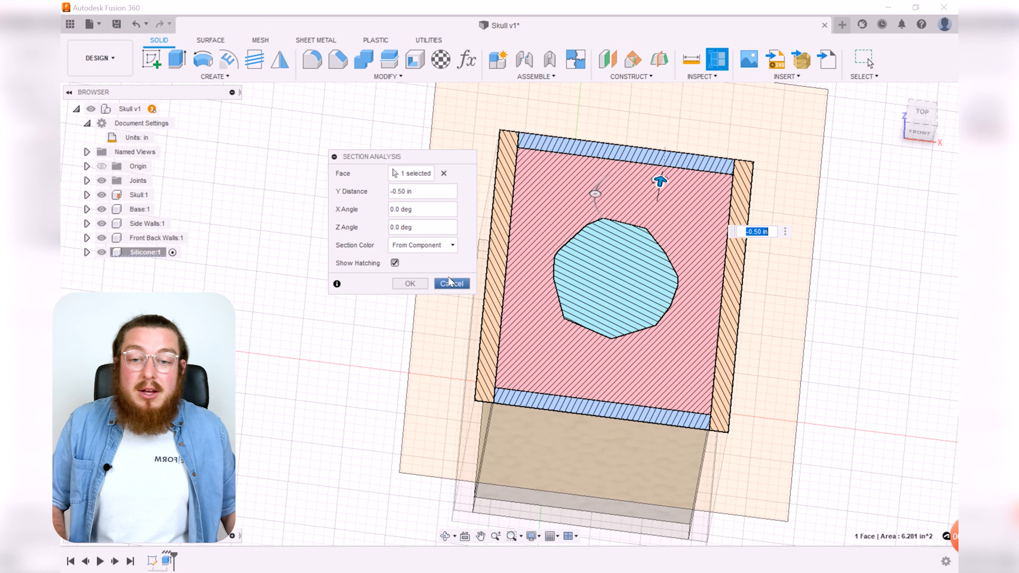
left_click(460, 283)
middle_click_drag(453, 335, 728, 346, "shift")
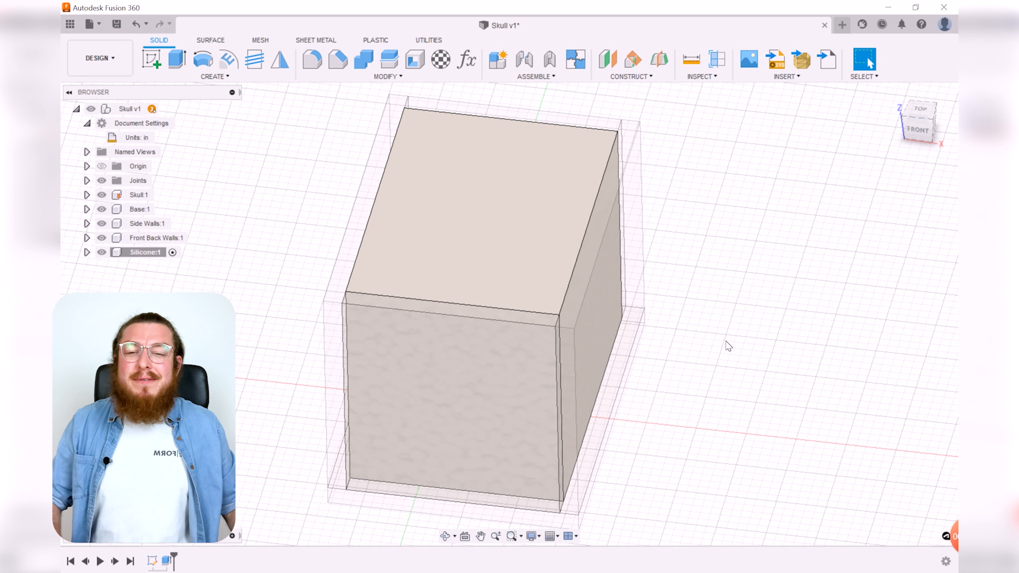
Step: Combine the silicone block as target with the skull as tool body using Cut, keeping the tool body
left_click(424, 78)
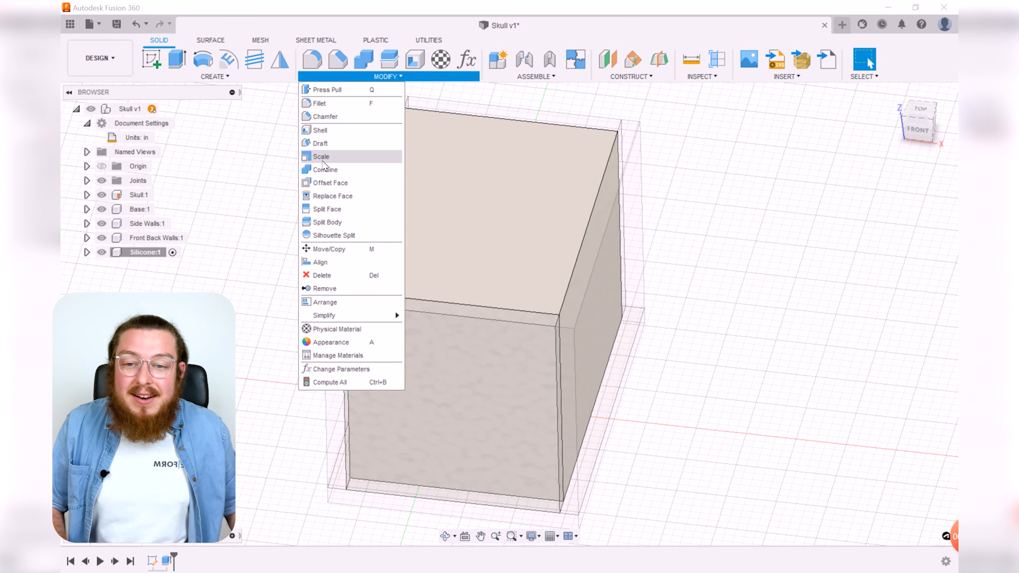
left_click(334, 170)
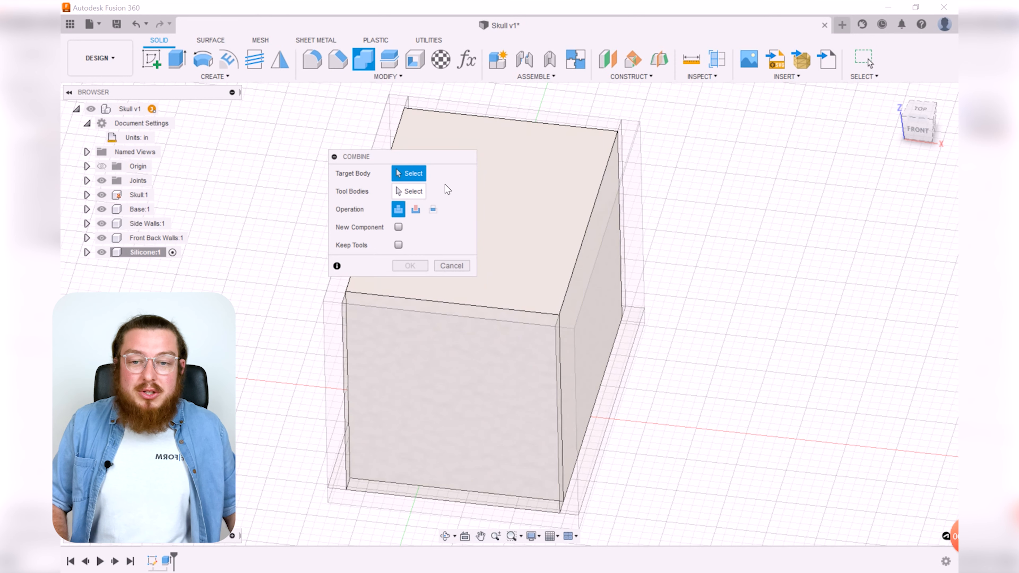
left_click_drag(397, 154, 263, 128)
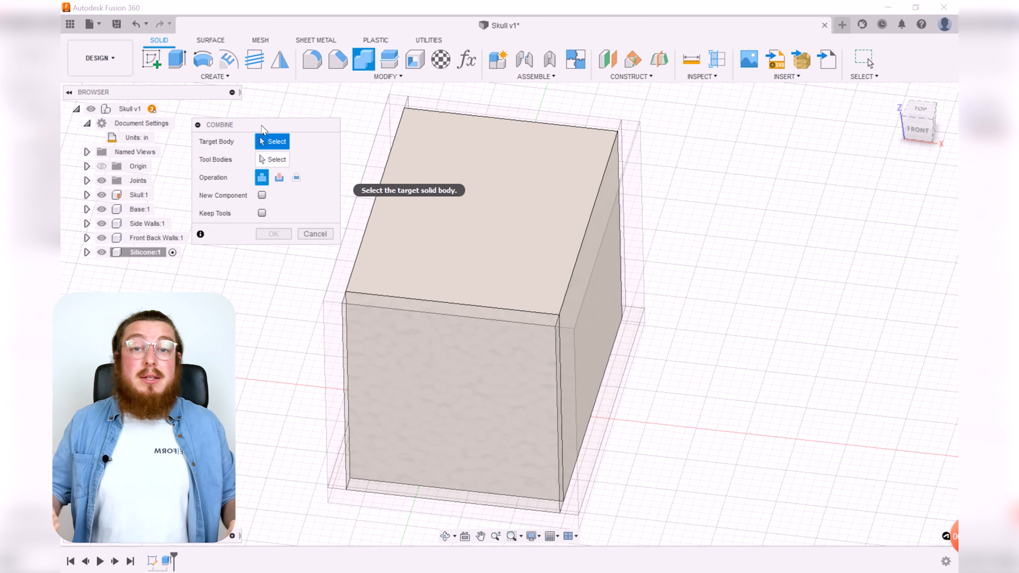
left_click_drag(260, 126, 259, 117)
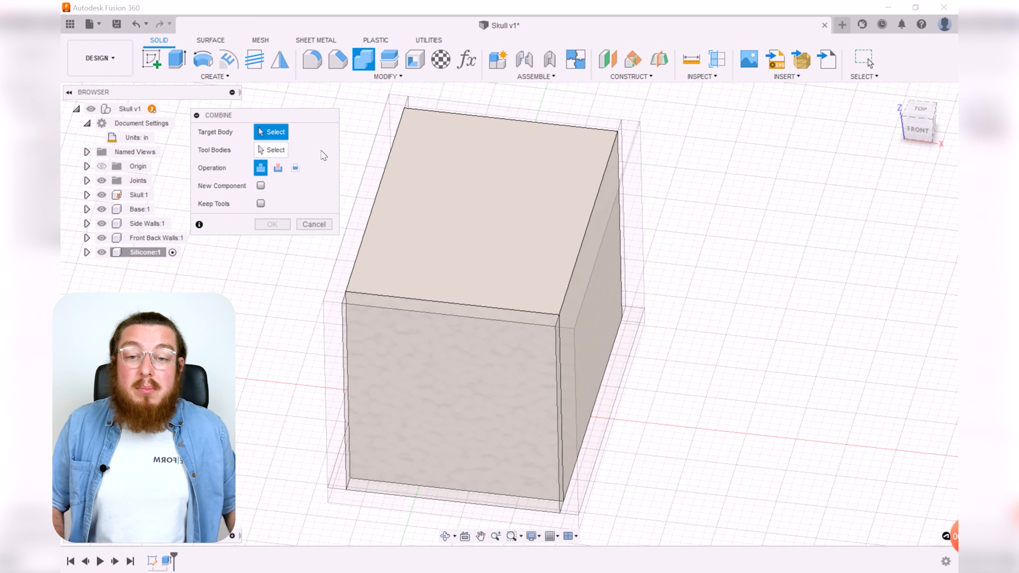
left_click(439, 206)
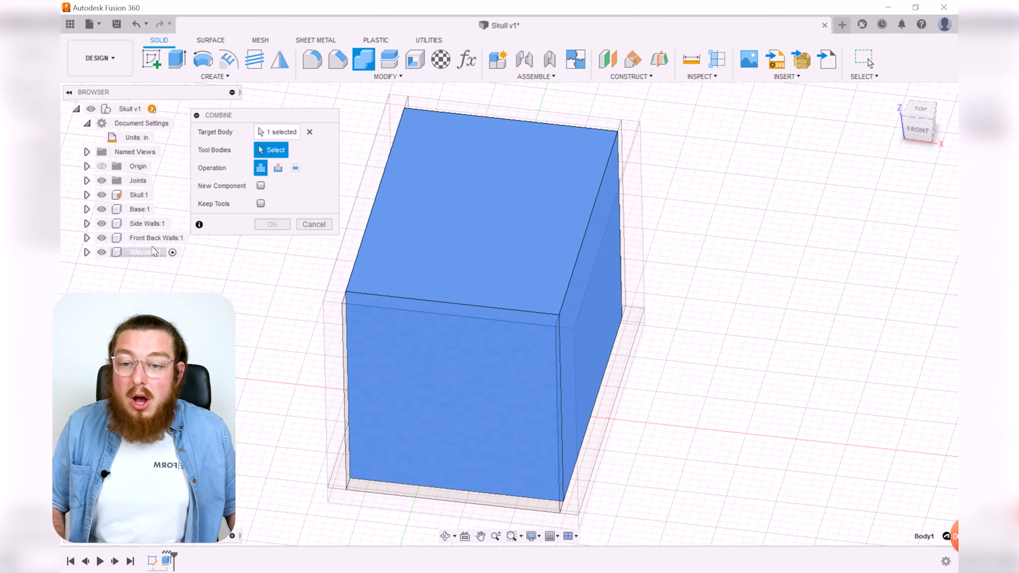
left_click(102, 253)
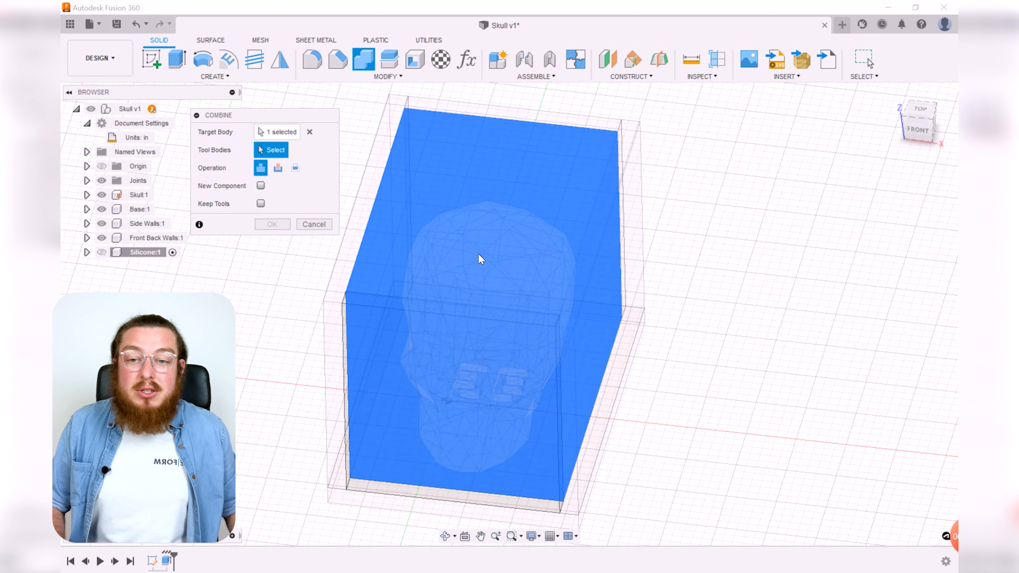
left_click(484, 263)
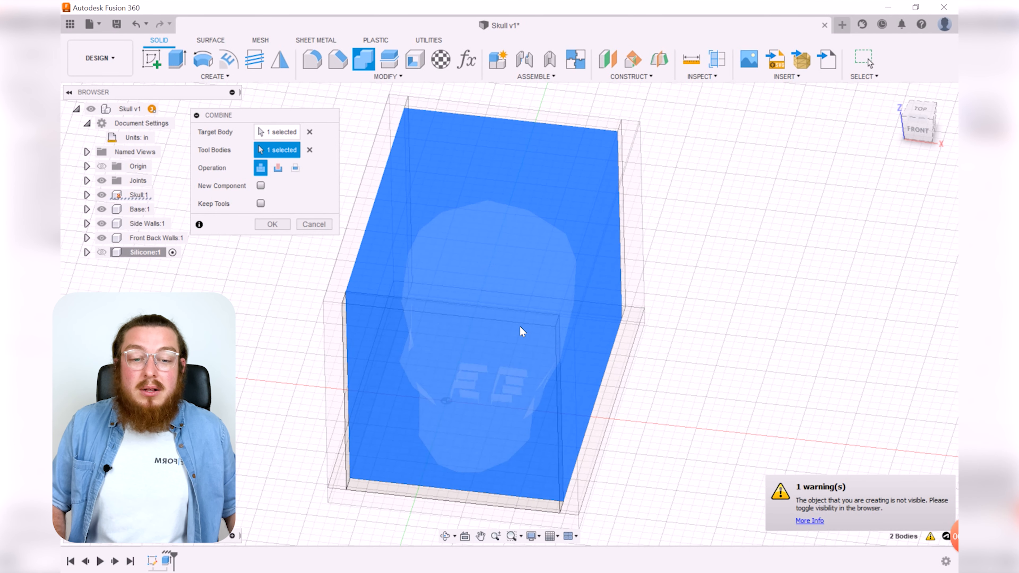
left_click(102, 253)
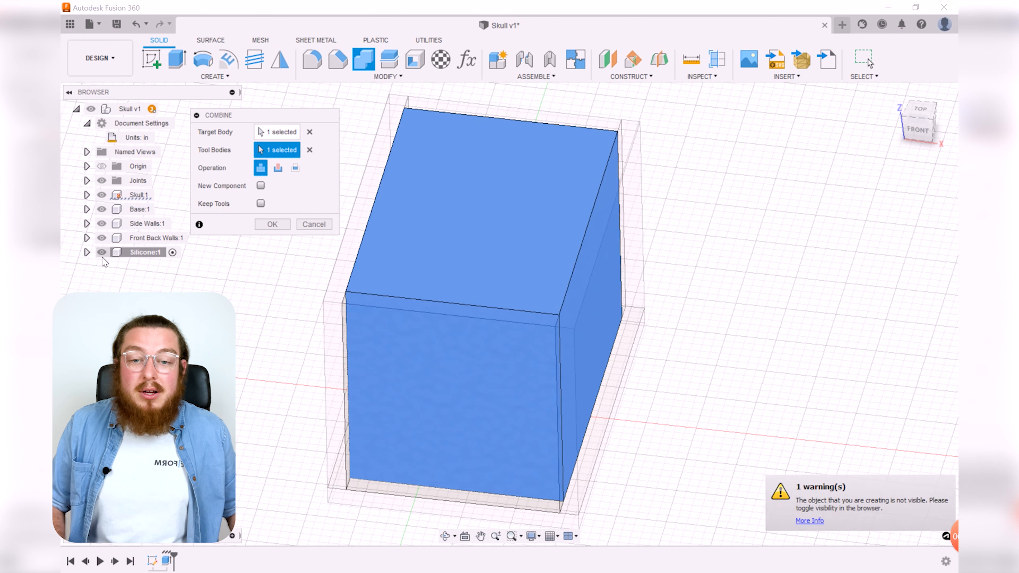
middle_click_drag(737, 259, 830, 256, "shift")
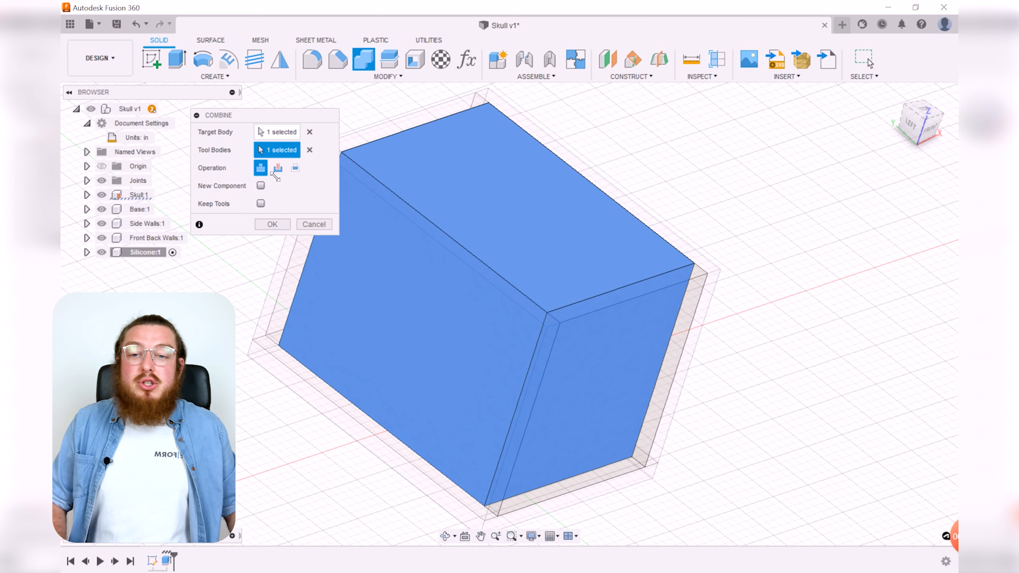
left_click(279, 170)
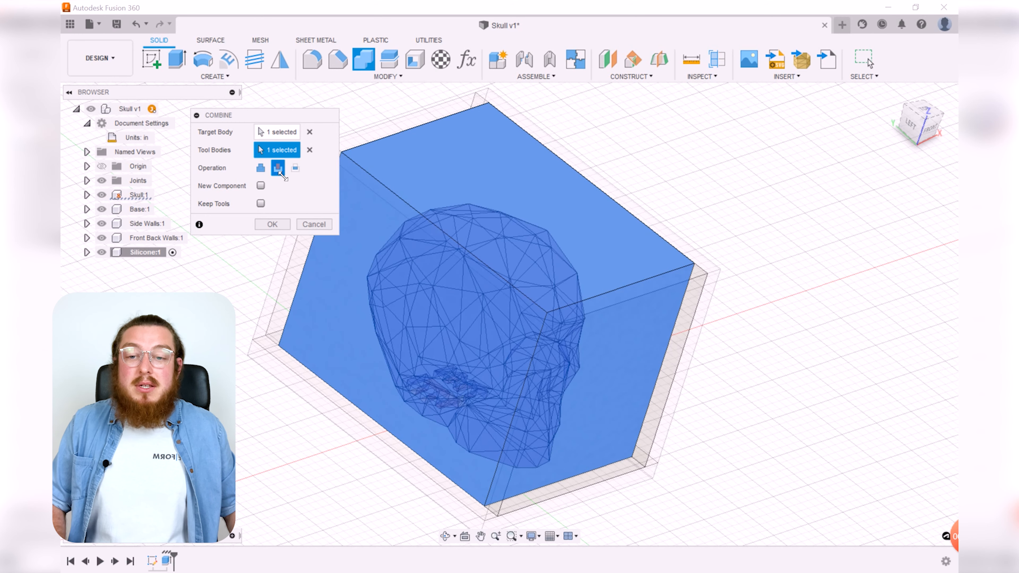
middle_click_drag(738, 254, 786, 273, "shift")
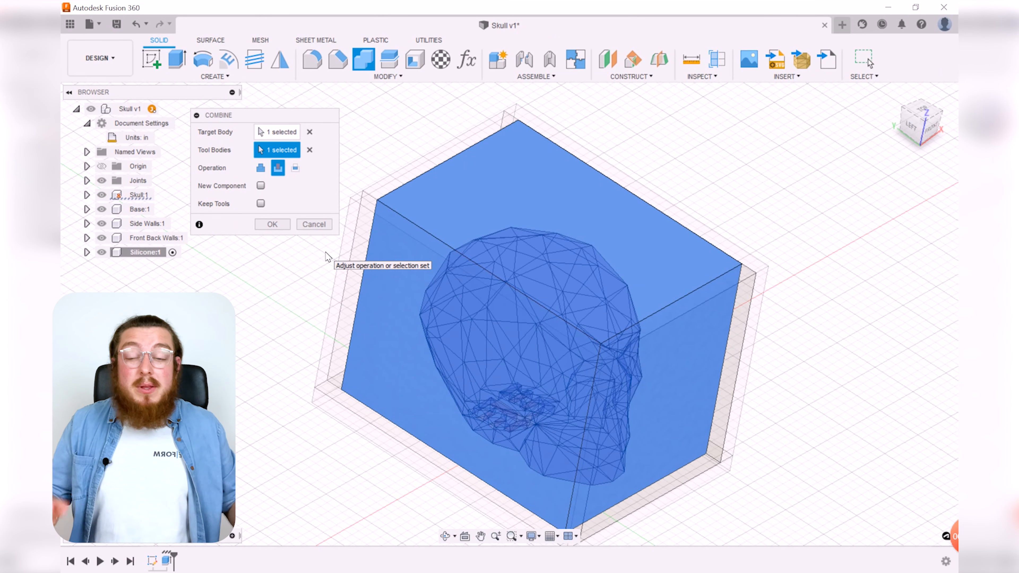
left_click(261, 203)
left_click(273, 223)
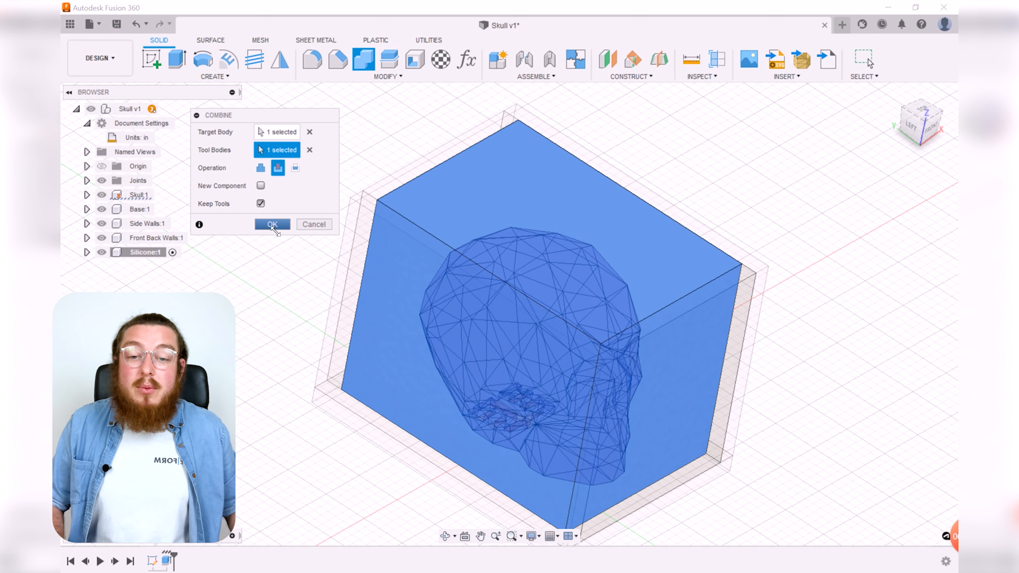
Step: Inspect a Section Analysis cut about 1.30 in down through the silicone block to check the skull cavity, then cancel
middle_click_drag(780, 220, 627, 178, "shift")
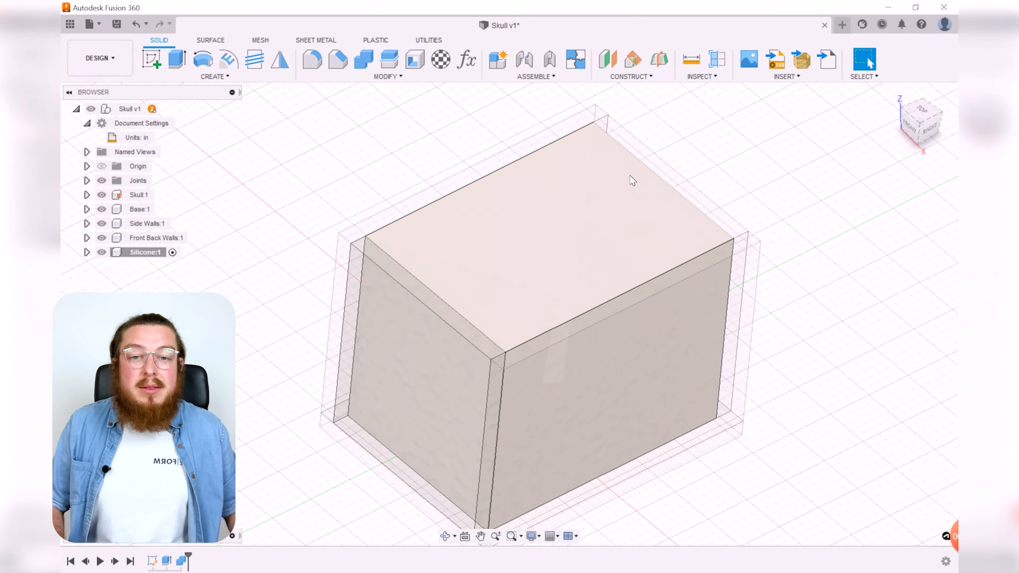
left_click(716, 59)
left_click(583, 227)
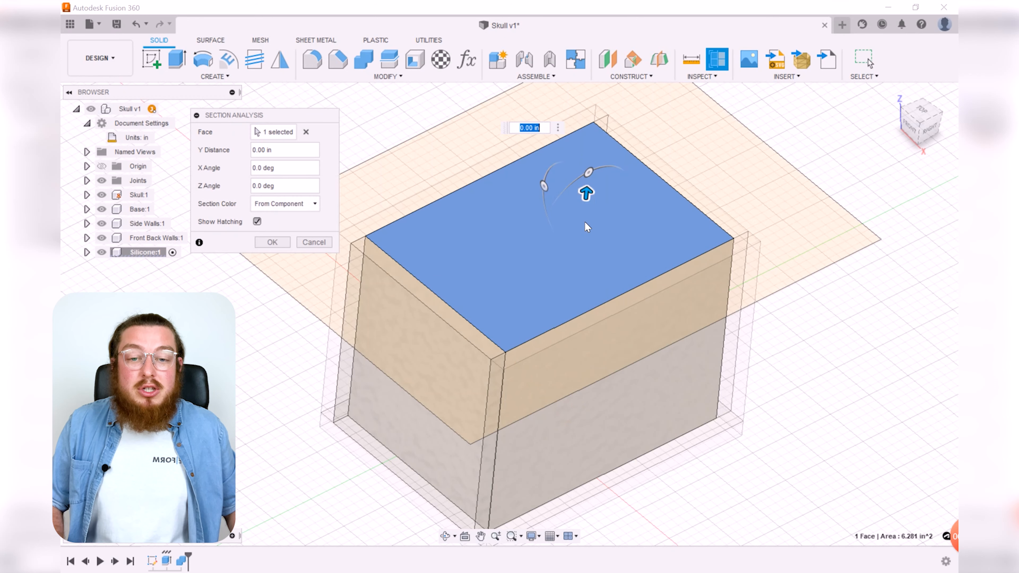
left_click_drag(586, 200, 601, 299)
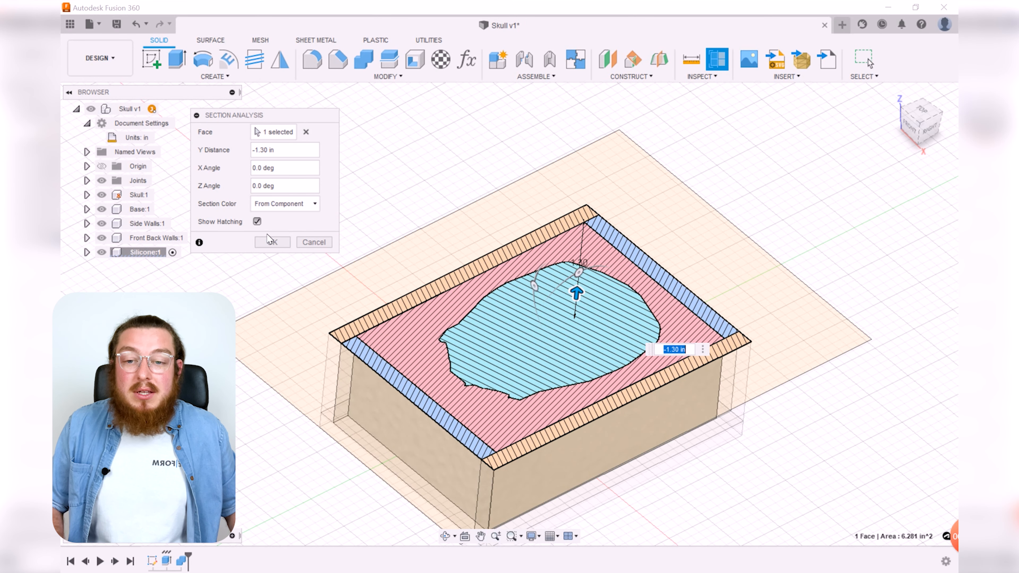
left_click(314, 242)
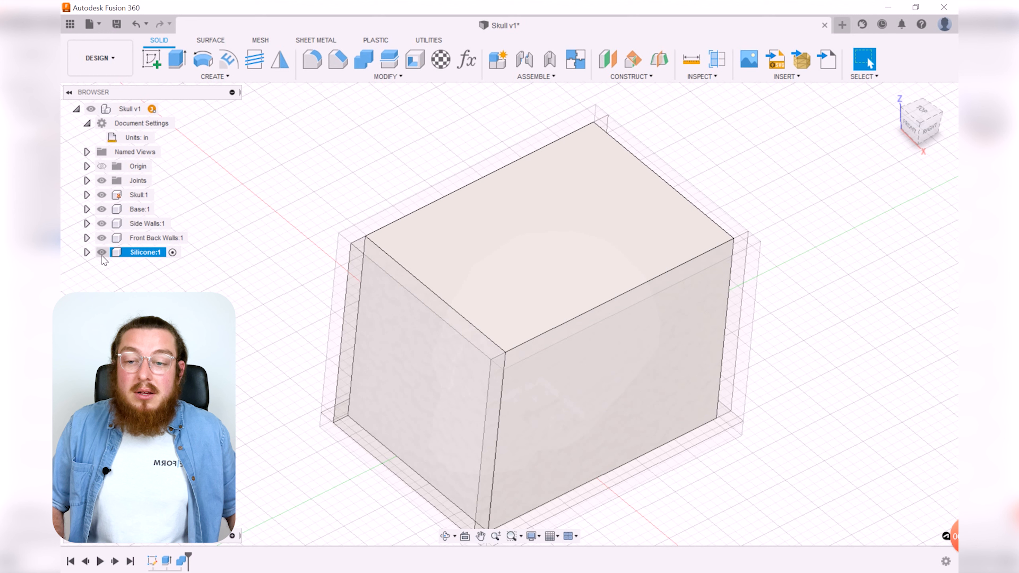
Step: Hide the skull and inspect a Section Analysis cut about 1.20 in down through the silicone block's cavity, then cancel
left_click(101, 195)
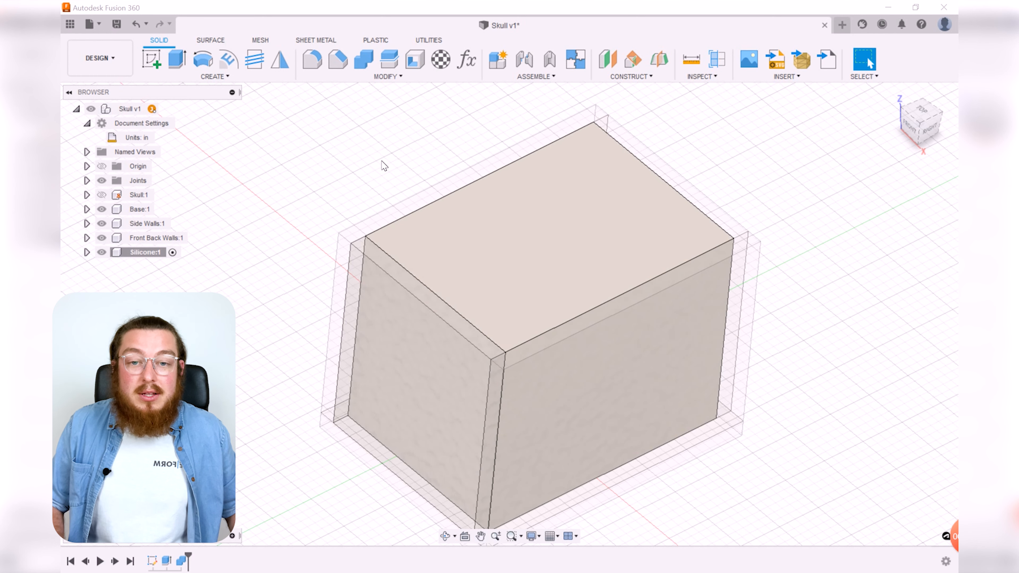
left_click(717, 59)
left_click(568, 243)
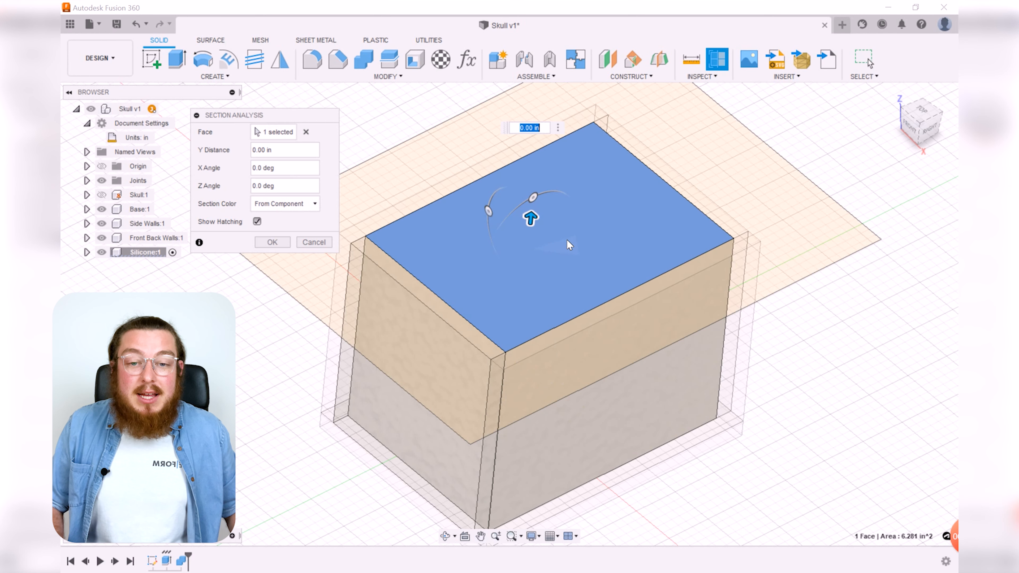
left_click_drag(540, 225, 521, 289)
middle_click_drag(521, 289, 836, 321, "shift")
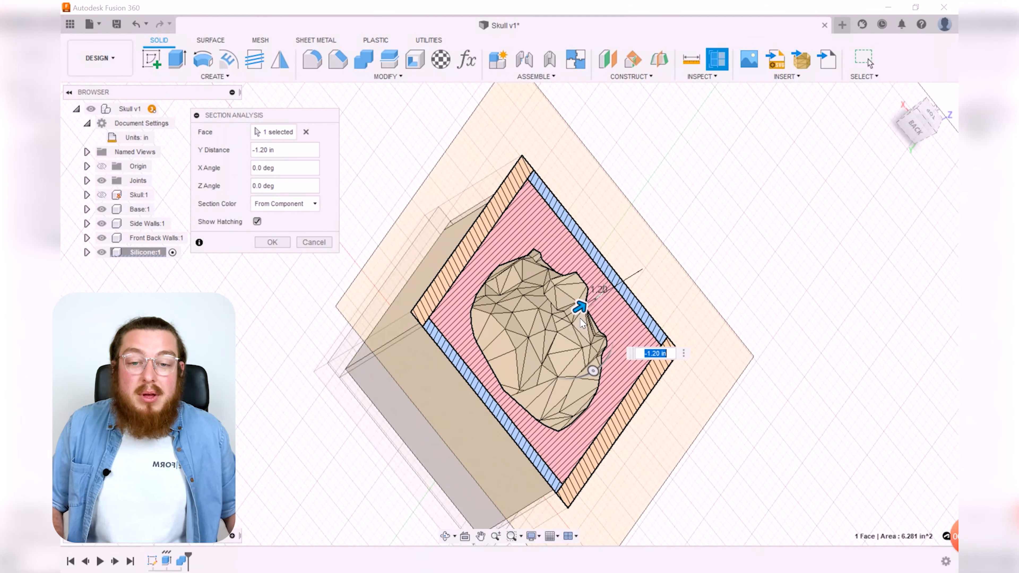
scroll(581, 332, "up", 3)
left_click(101, 195)
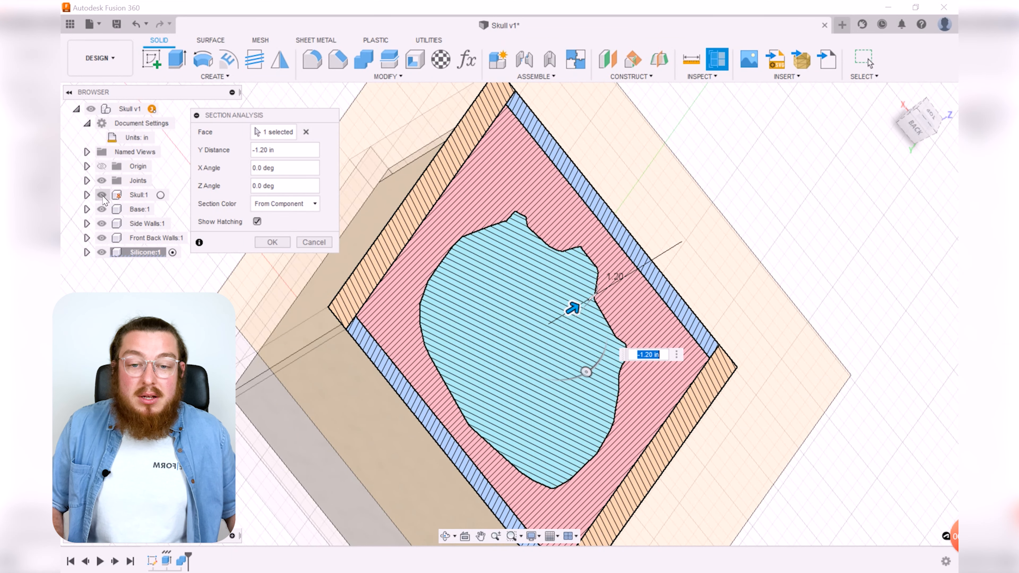
left_click(314, 241)
middle_click_drag(632, 327, 673, 330, "shift")
scroll(673, 329, "down", 3)
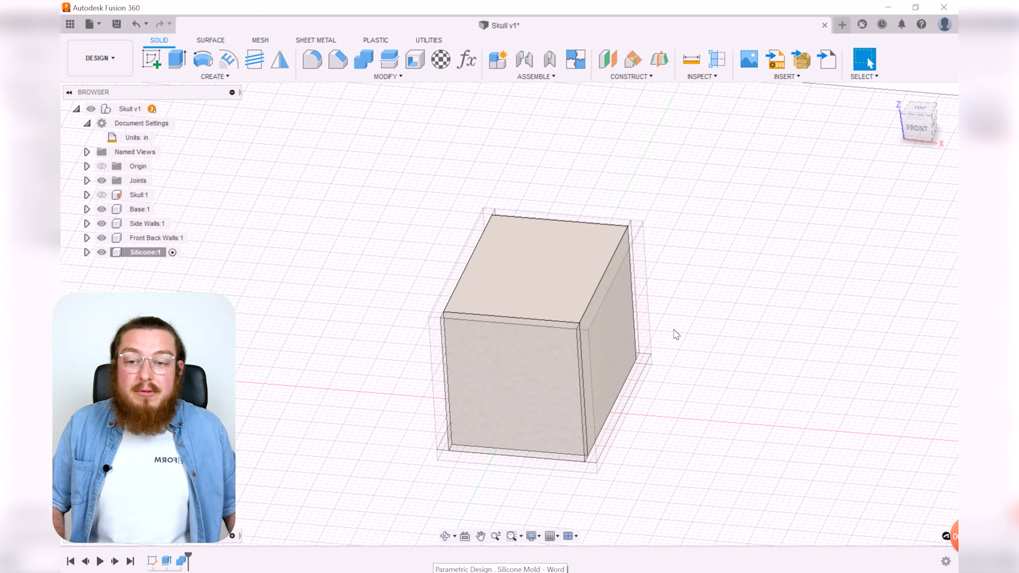
Step: Open the Silicone component's properties and review its Physical section, then close the dialog
right_click(144, 257)
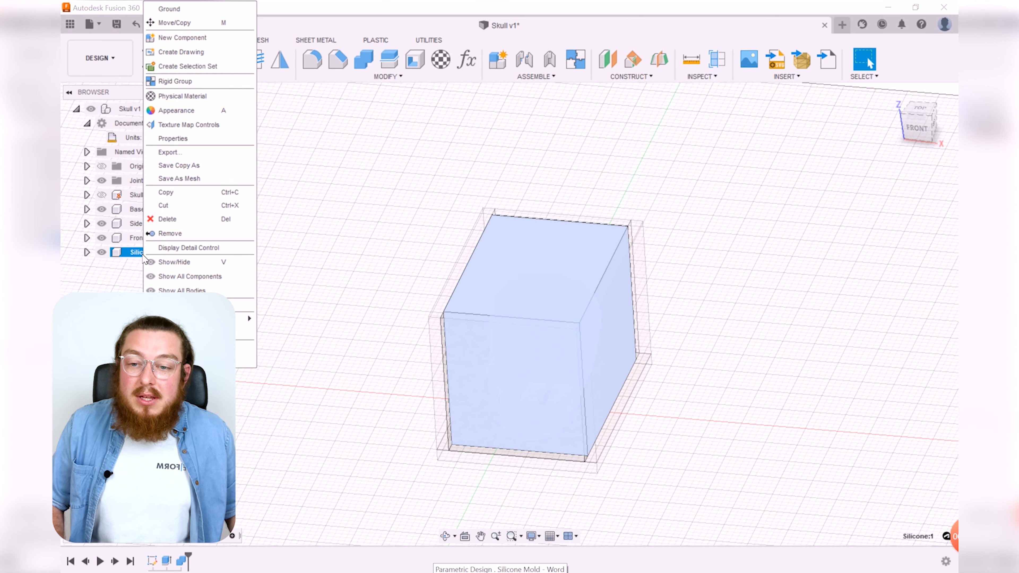
left_click(181, 137)
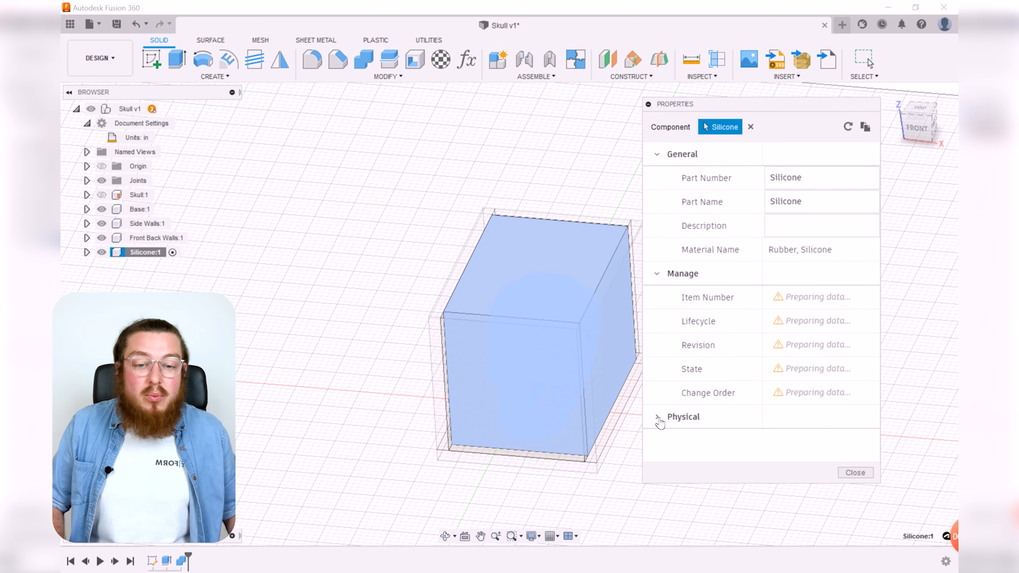
left_click(658, 417)
scroll(725, 348, "down", 5)
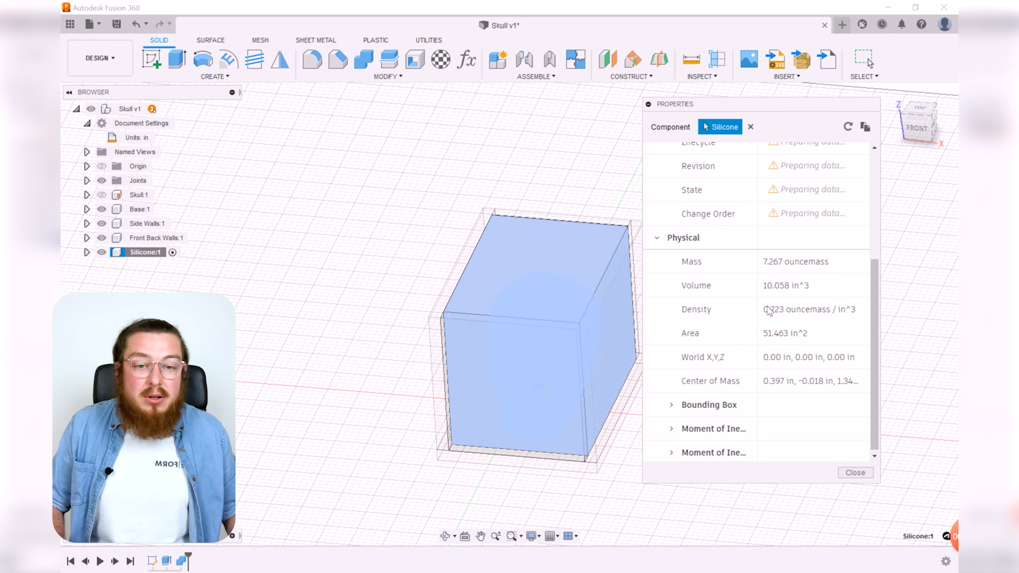
left_click(789, 272)
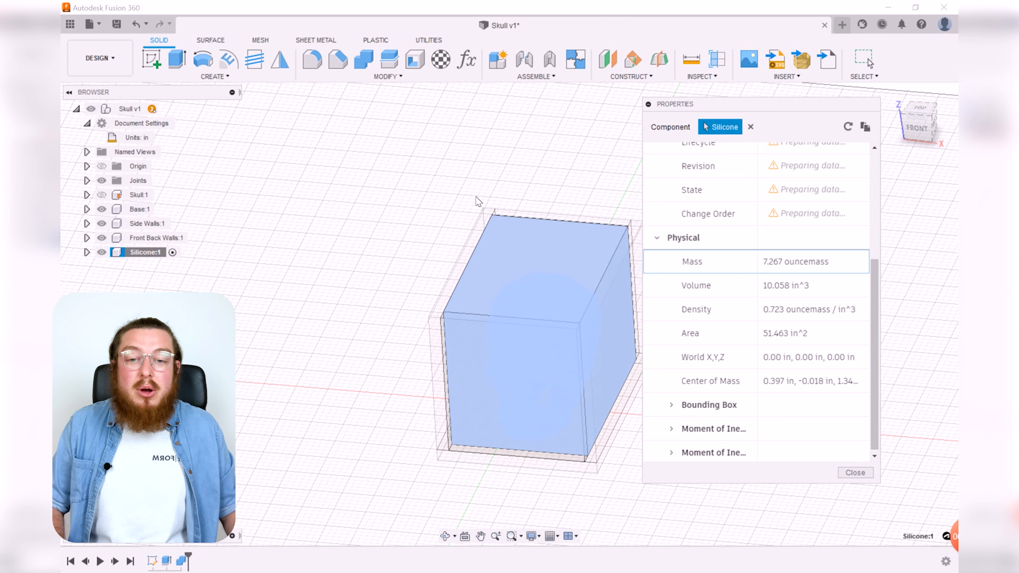
middle_click_drag(479, 201, 404, 183)
left_click(854, 472)
middle_click_drag(694, 335, 705, 341, "shift")
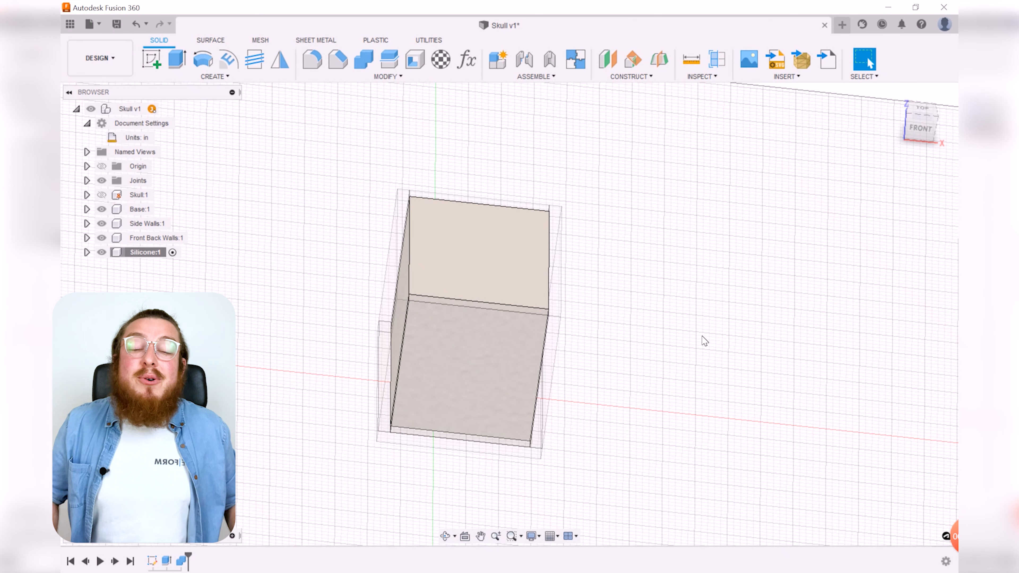